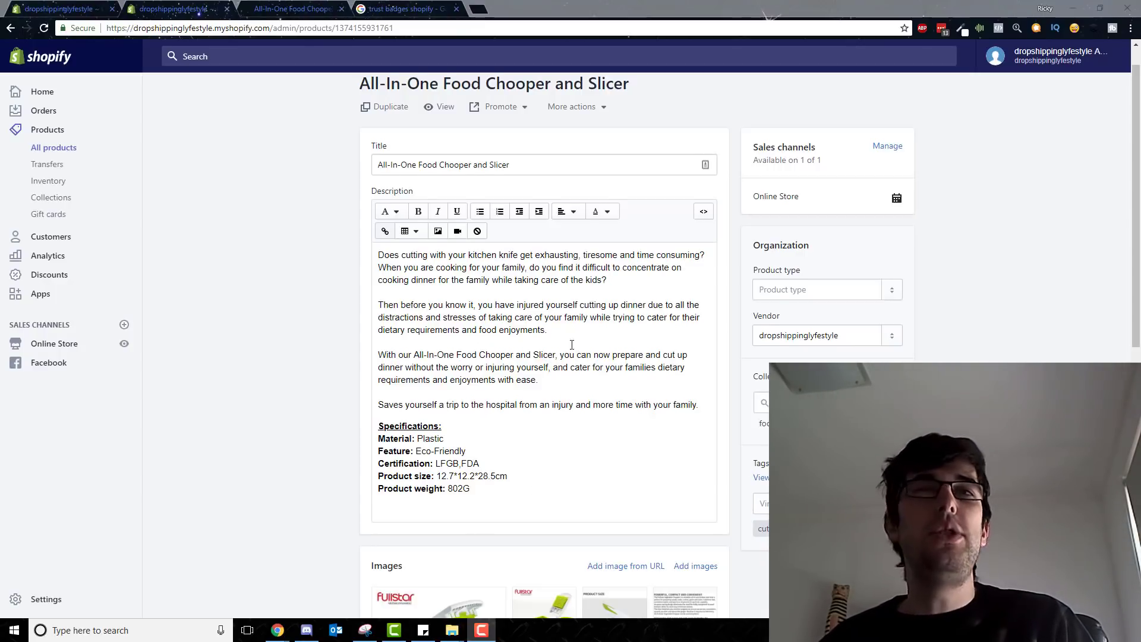
Step: Look over the chopper's product admin page, then bring up the Brooklyn theme editor on that product
scroll(572, 344, "down", 3)
scroll(548, 416, "up", 4)
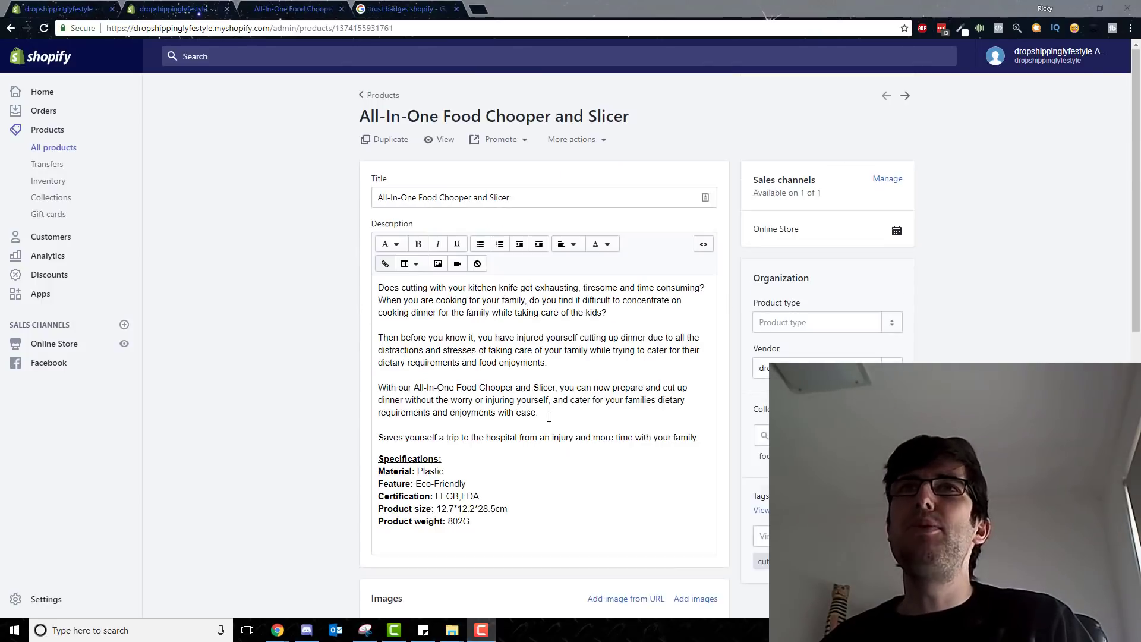
scroll(544, 393, "down", 8)
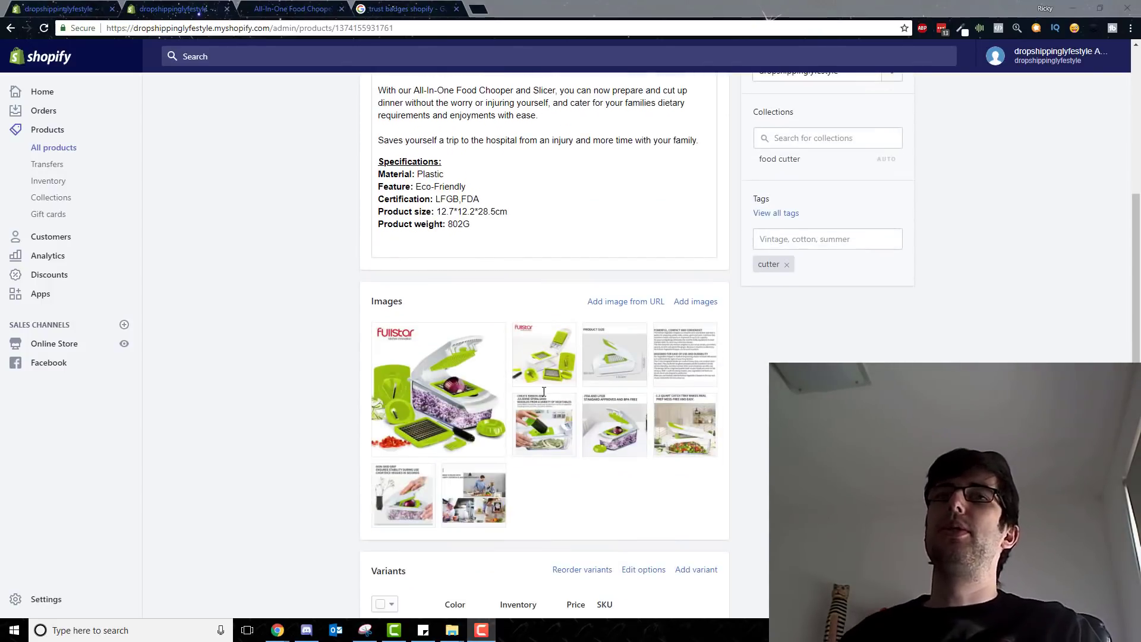
scroll(549, 320, "down", 1)
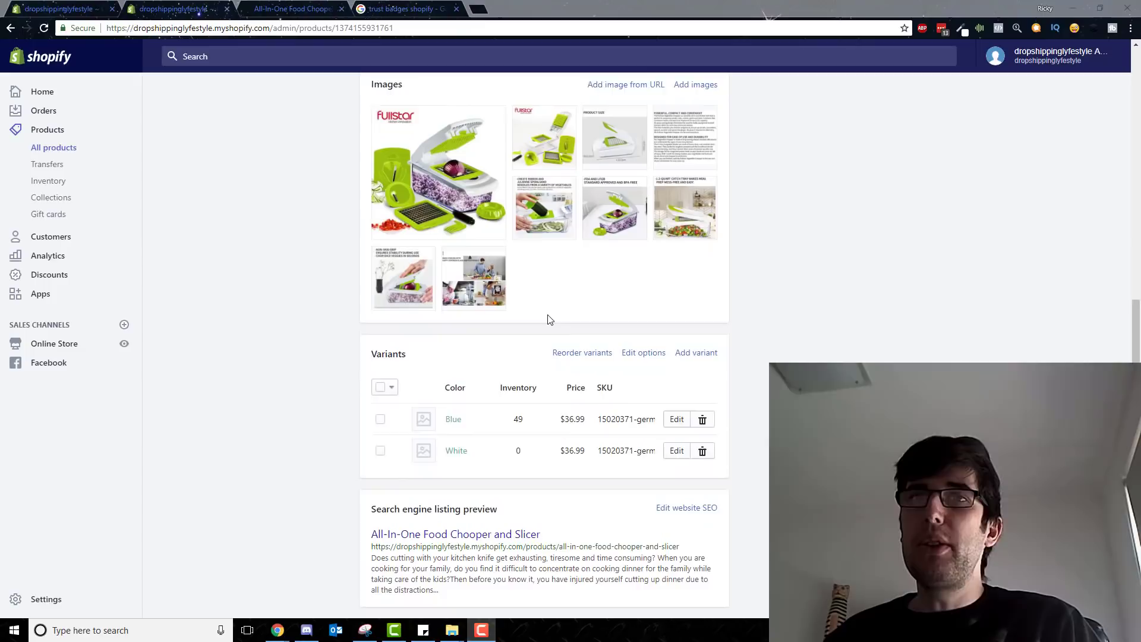
left_click(51, 6)
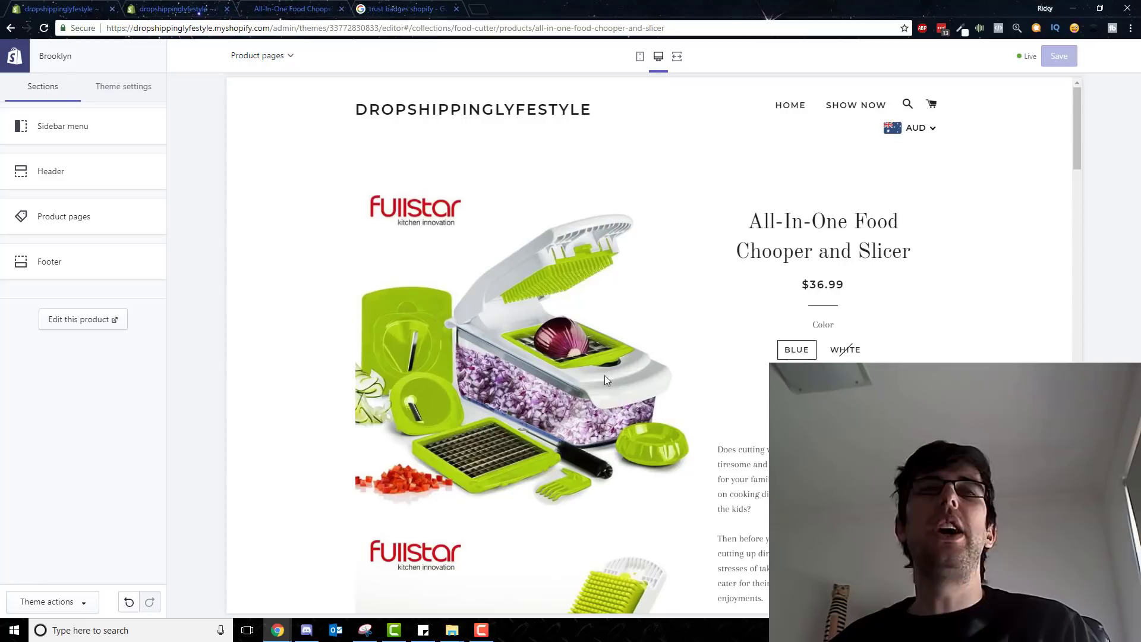
Step: In Product pages settings, enable image zoom, thumbnail images, the quantity picker and a dropdown variant picker
scroll(885, 300, "down", 2)
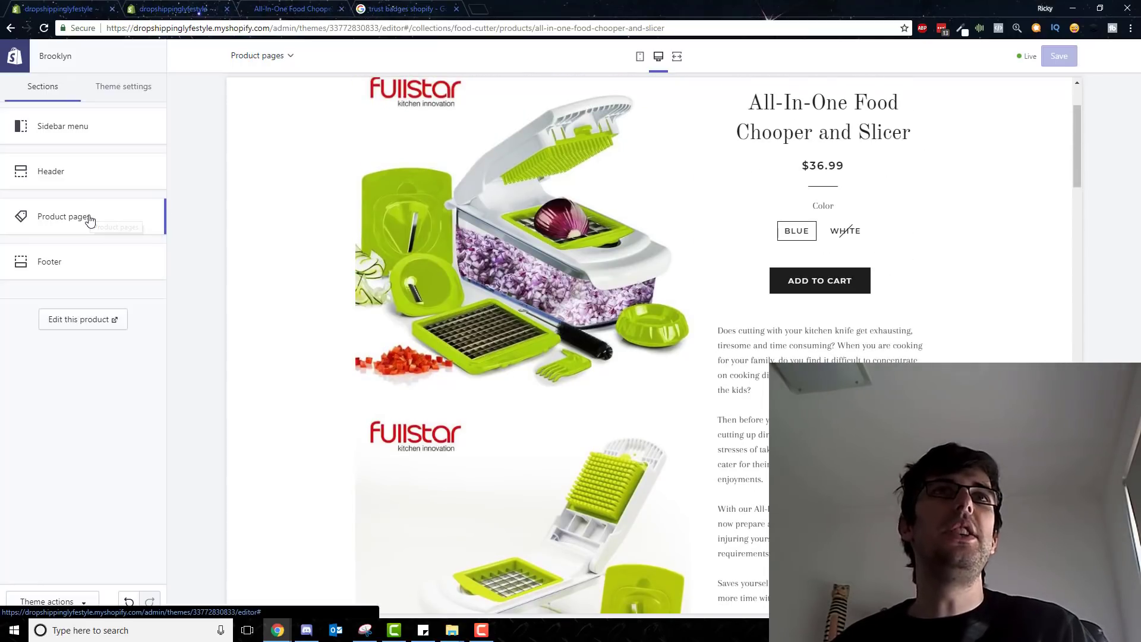
left_click(89, 218)
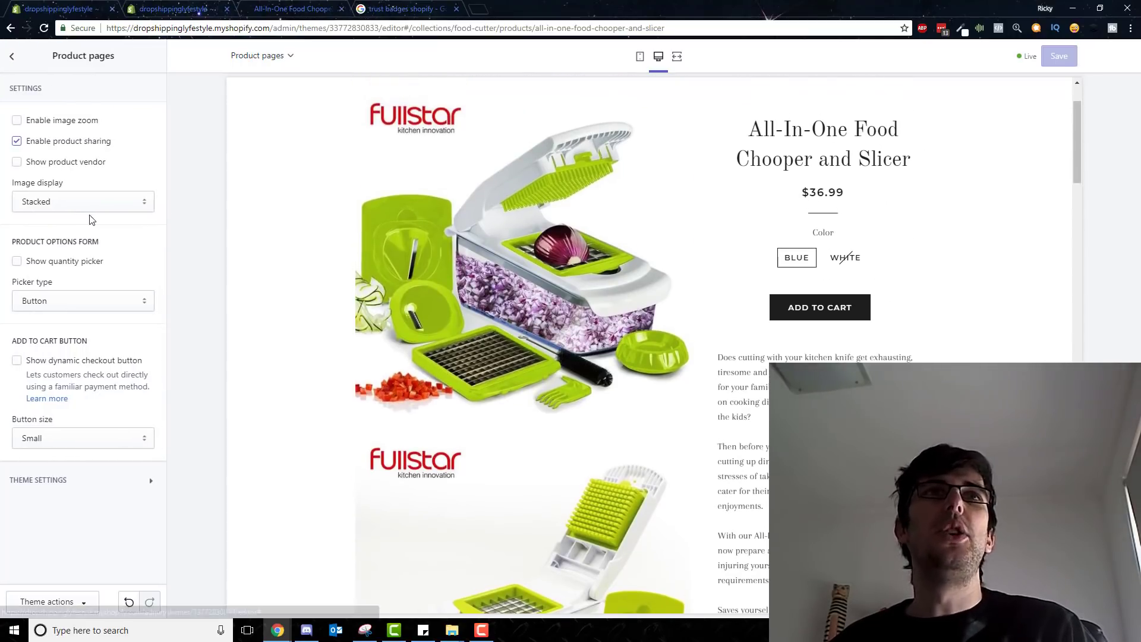
left_click(53, 121)
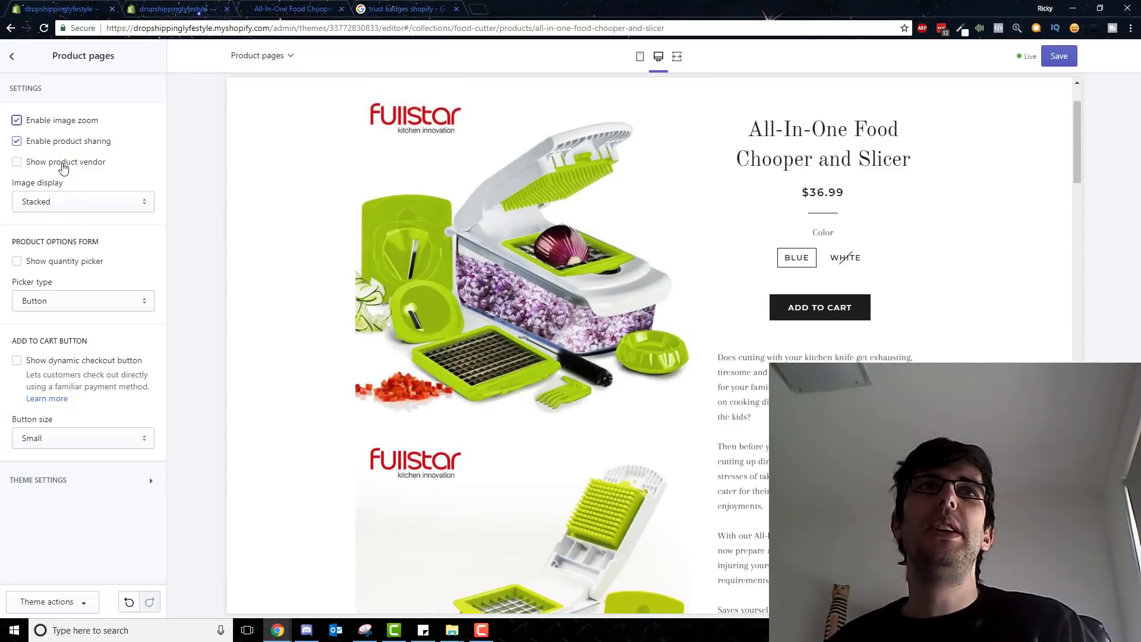
left_click(82, 202)
left_click(82, 229)
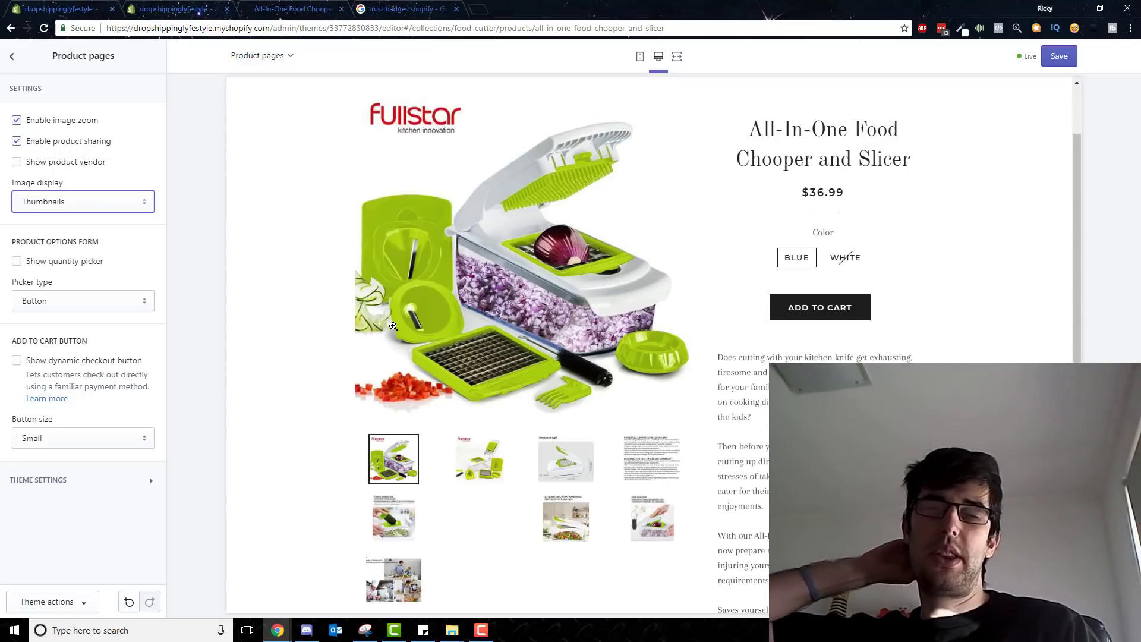
left_click(41, 265)
left_click(55, 301)
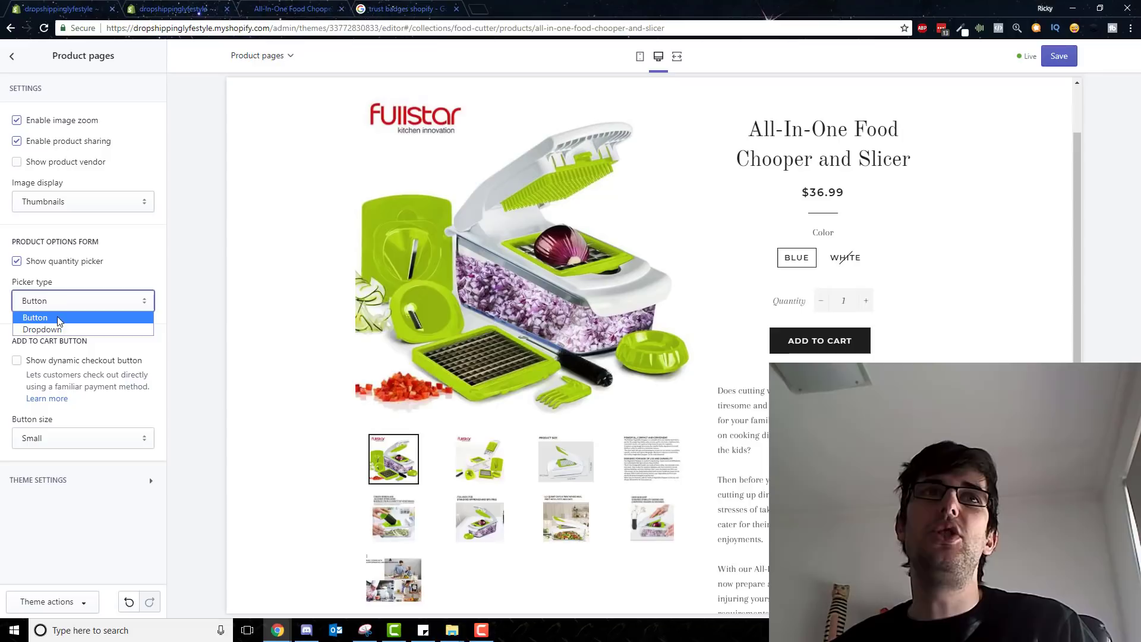
left_click(58, 329)
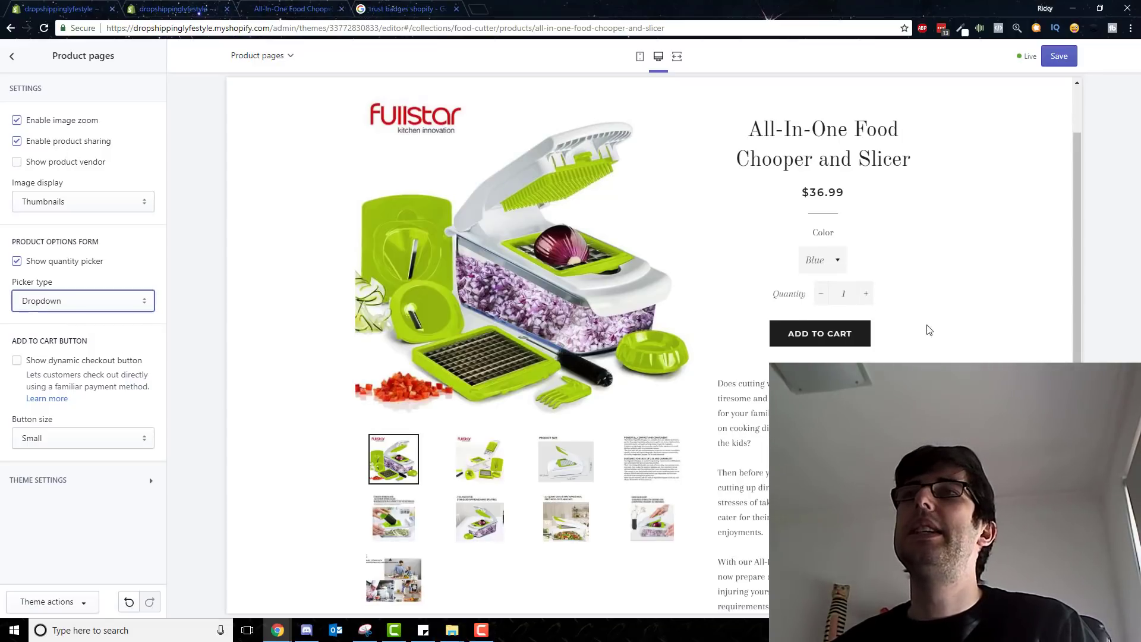
Step: Try the colour dropdown in the preview, set the add-to-cart button to Large, and save
left_click(830, 260)
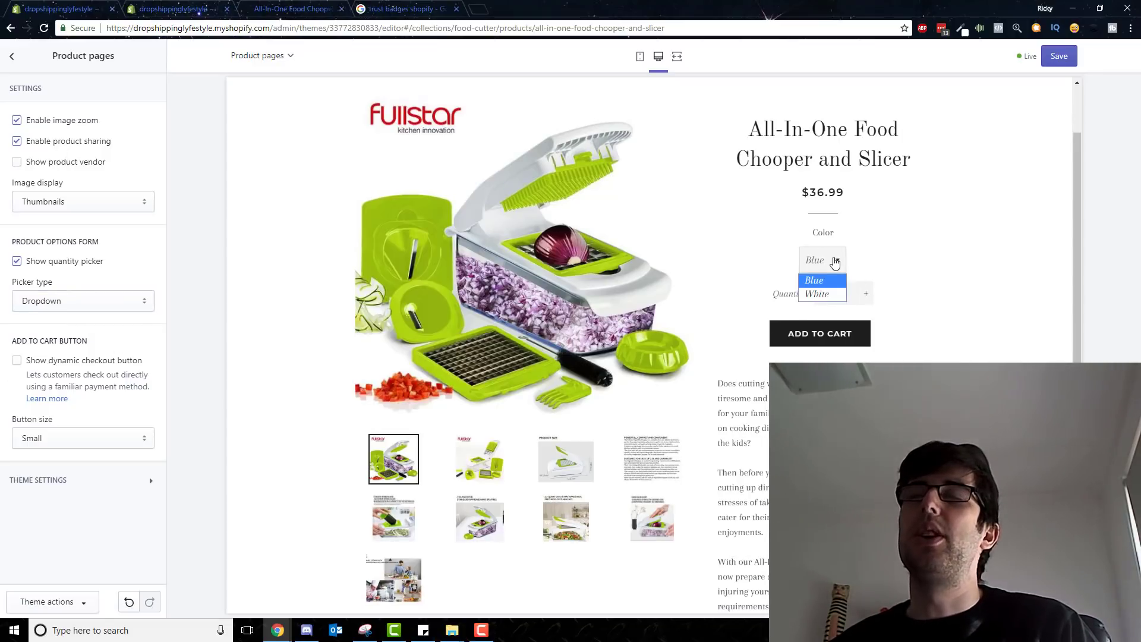
left_click(830, 260)
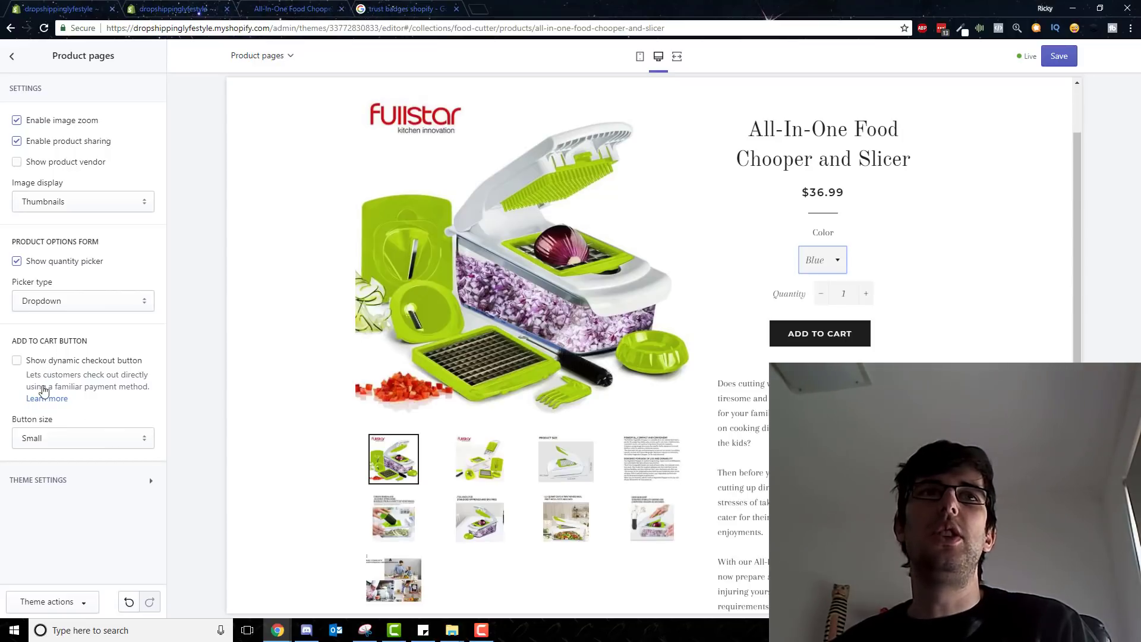
left_click(100, 404)
left_click(85, 448)
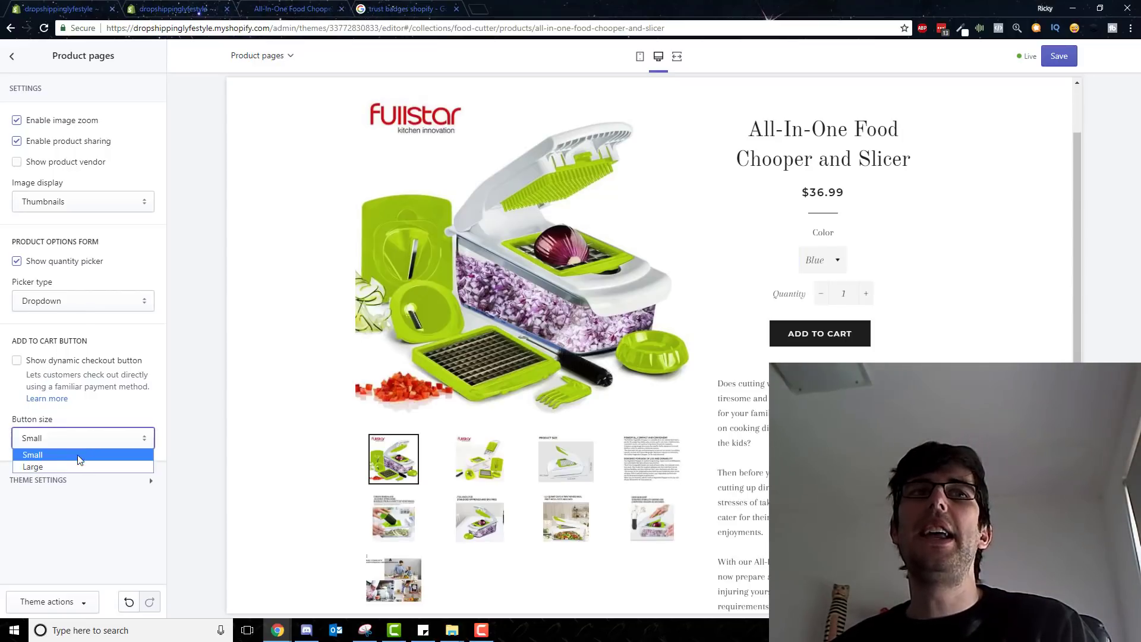
left_click(66, 465)
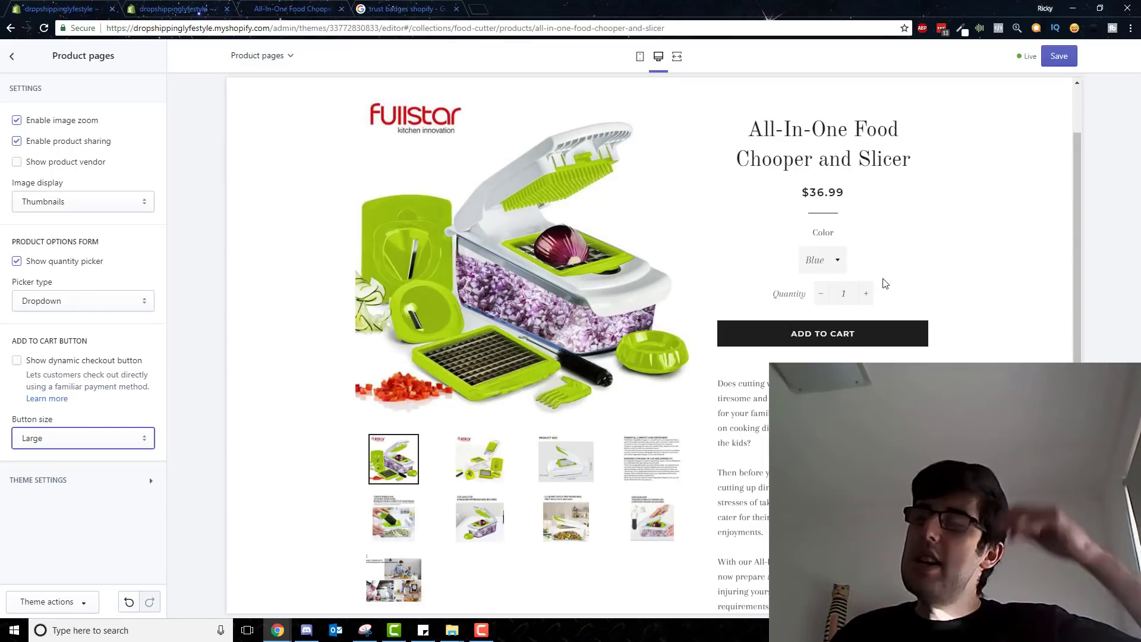
left_click(1063, 58)
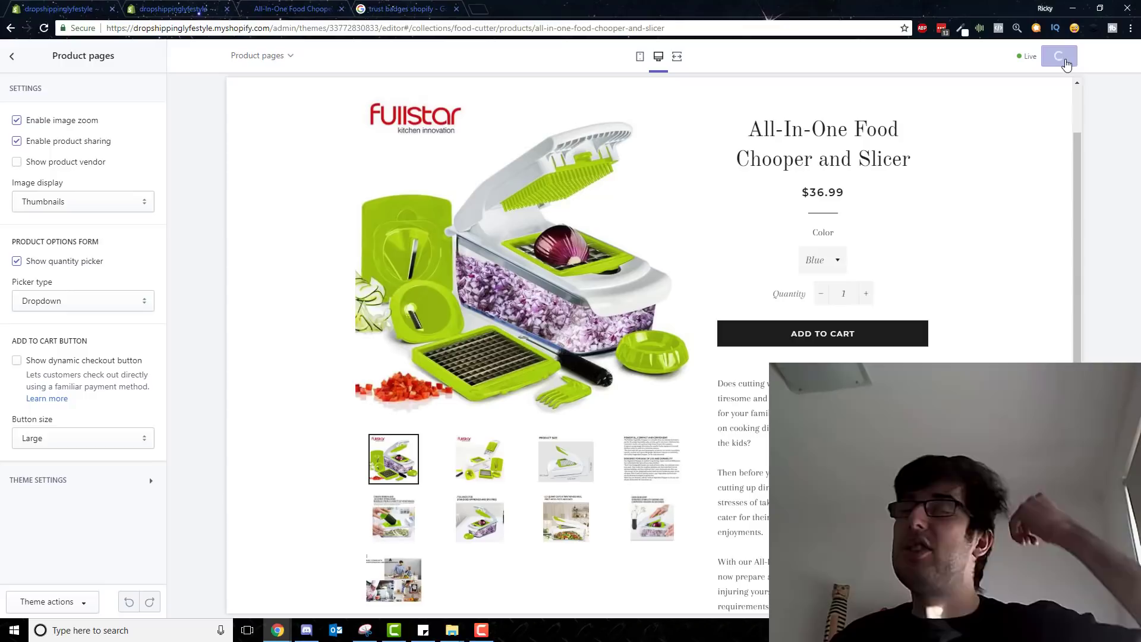
scroll(1004, 351, "down", 1)
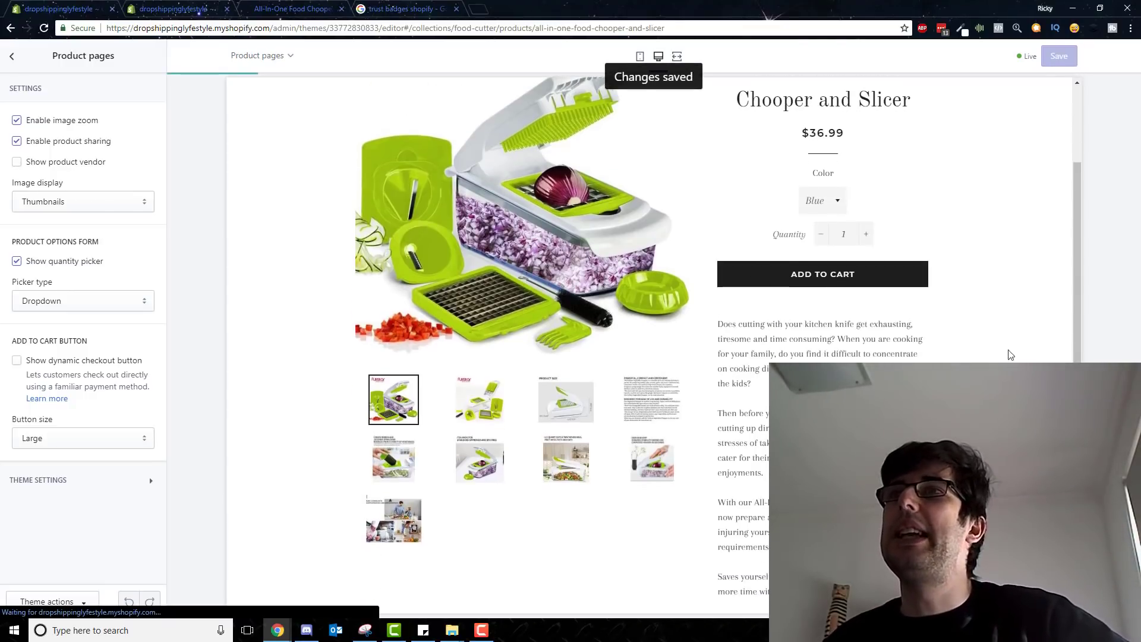
scroll(1009, 341, "down", 3)
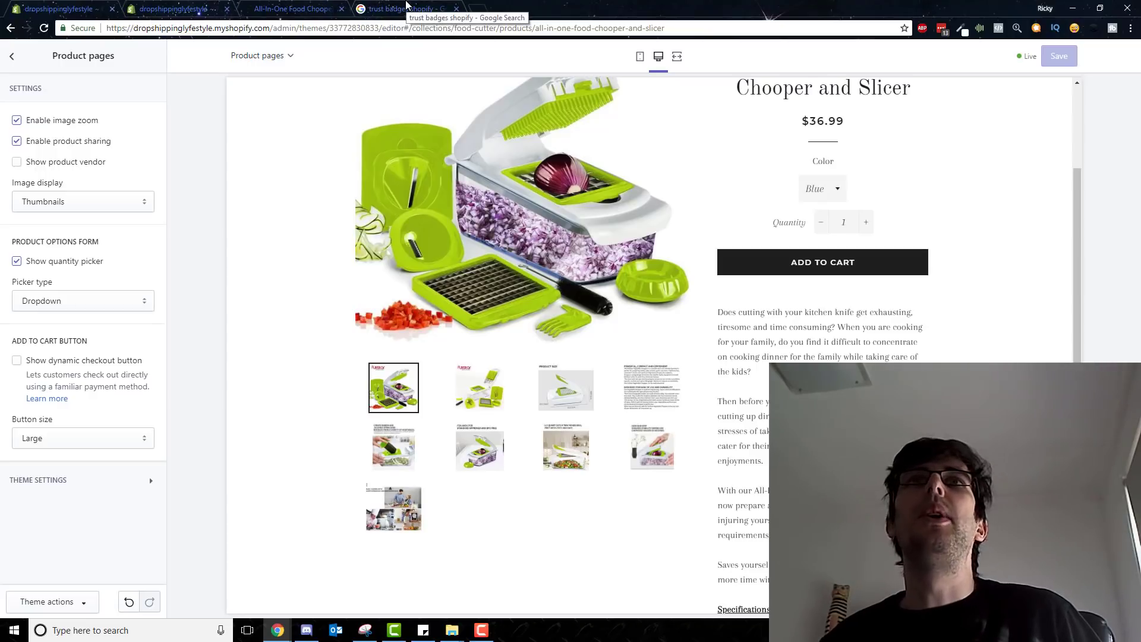
Step: Browse the trust badge image results, including Guaranteed SAFE Checkout, then return to the product admin page
left_click(406, 6)
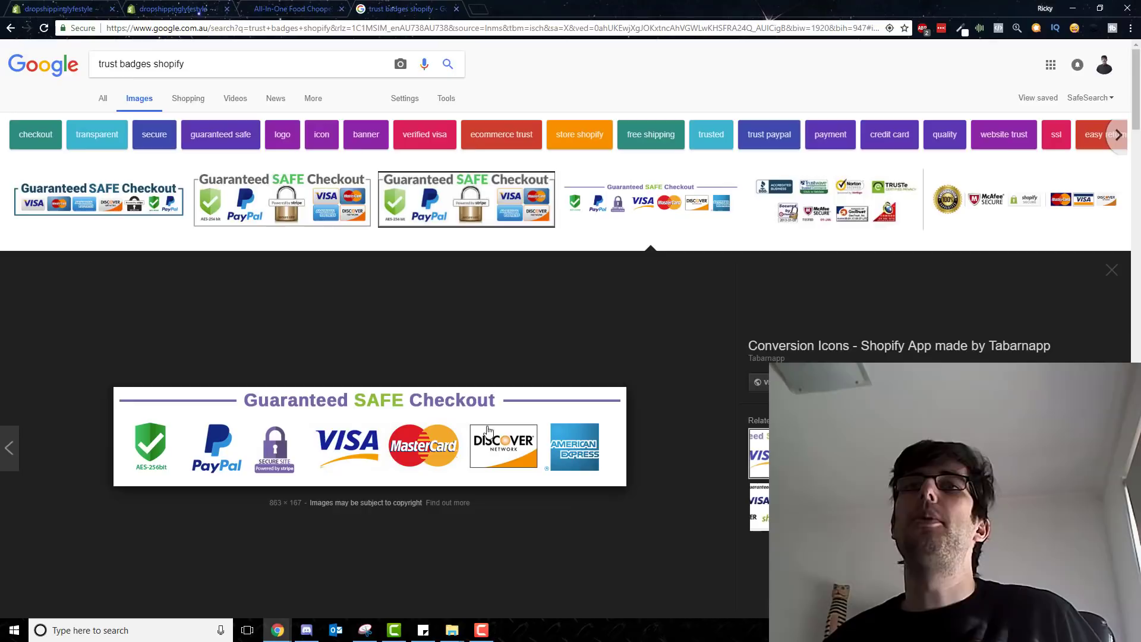
scroll(502, 370, "down", 1)
scroll(502, 370, "down", 1)
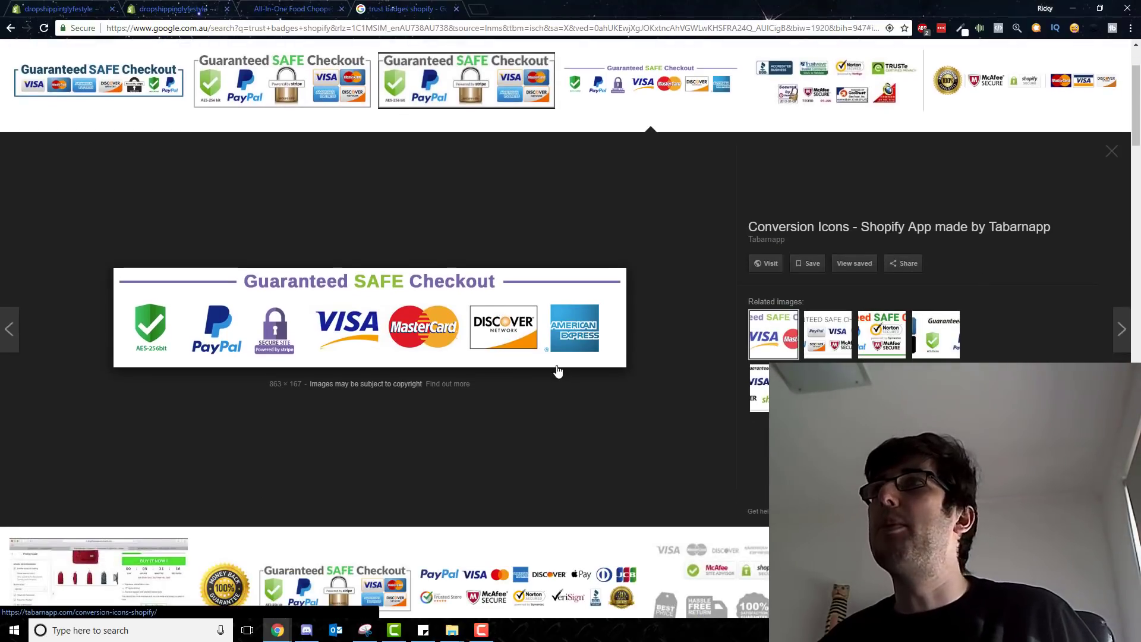
scroll(557, 370, "up", 1)
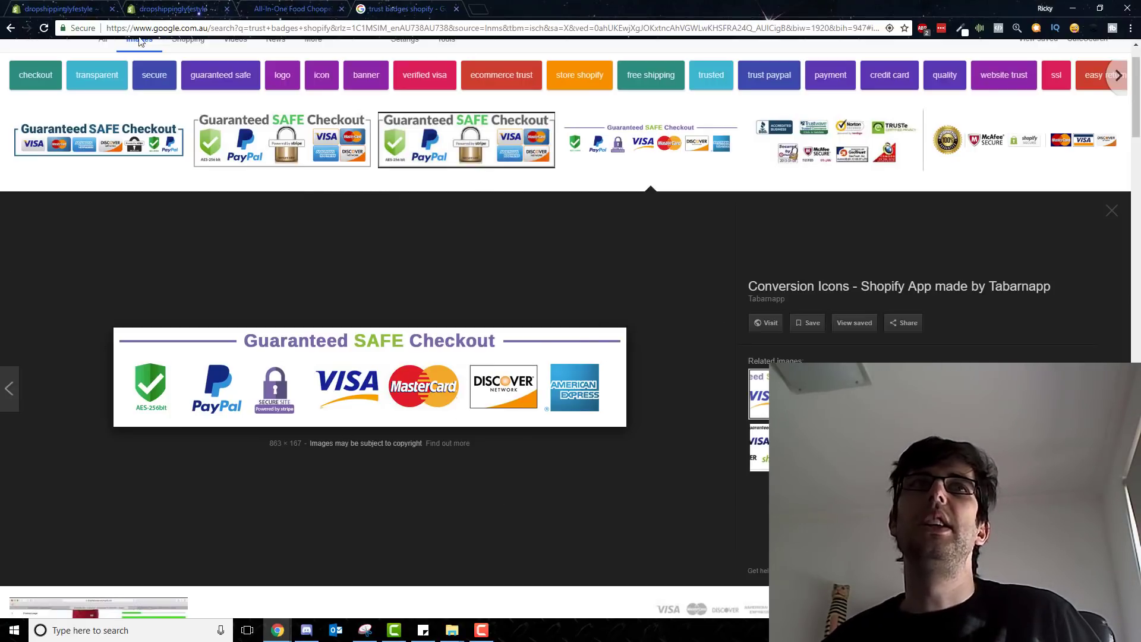
left_click(162, 7)
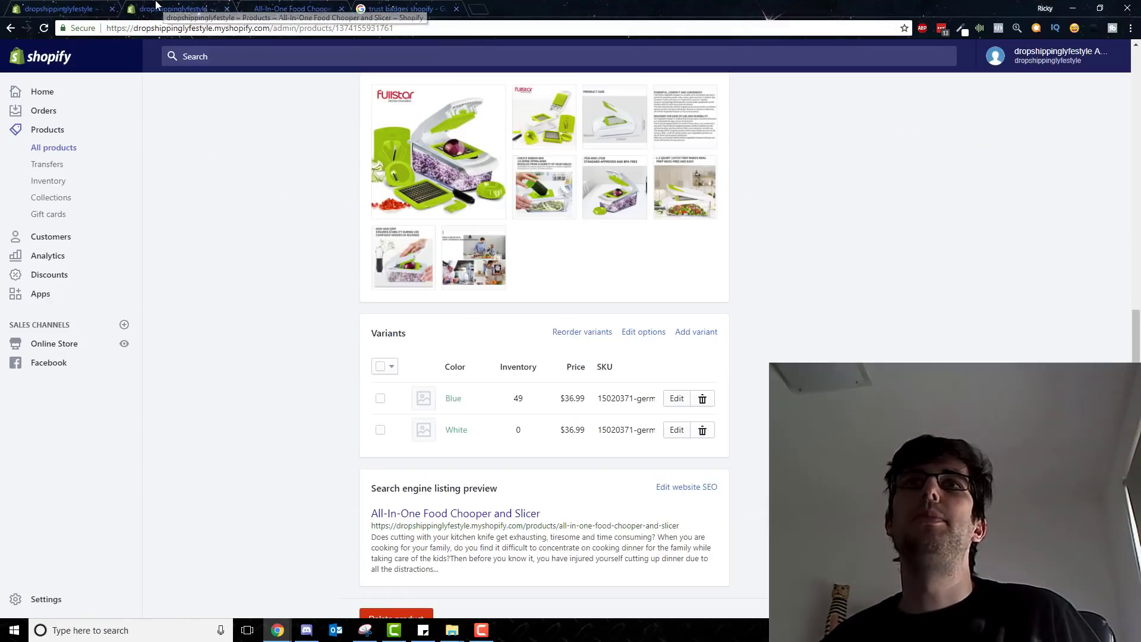
Step: Go into the Brooklyn theme's code and find the product-template.liquid file
left_click(68, 5)
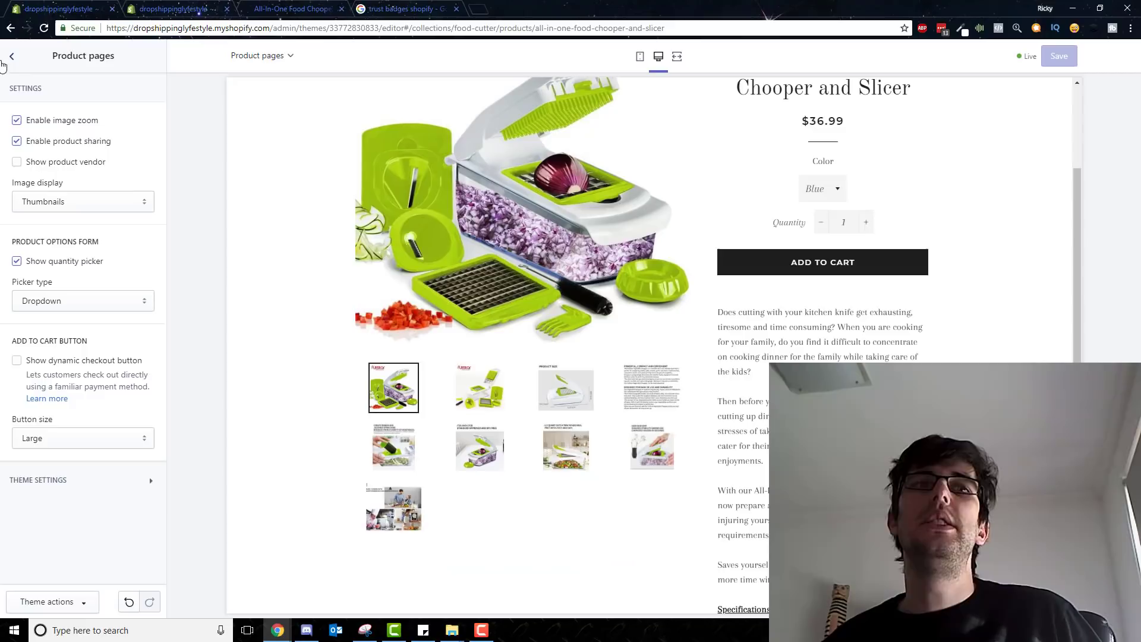
left_click(52, 607)
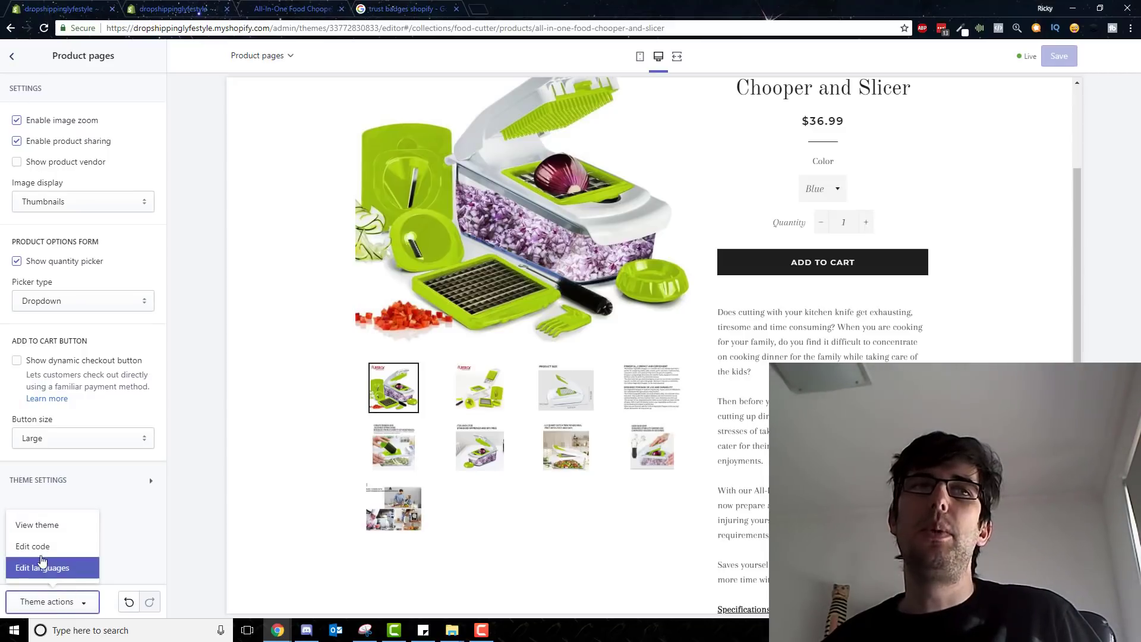
left_click(37, 544)
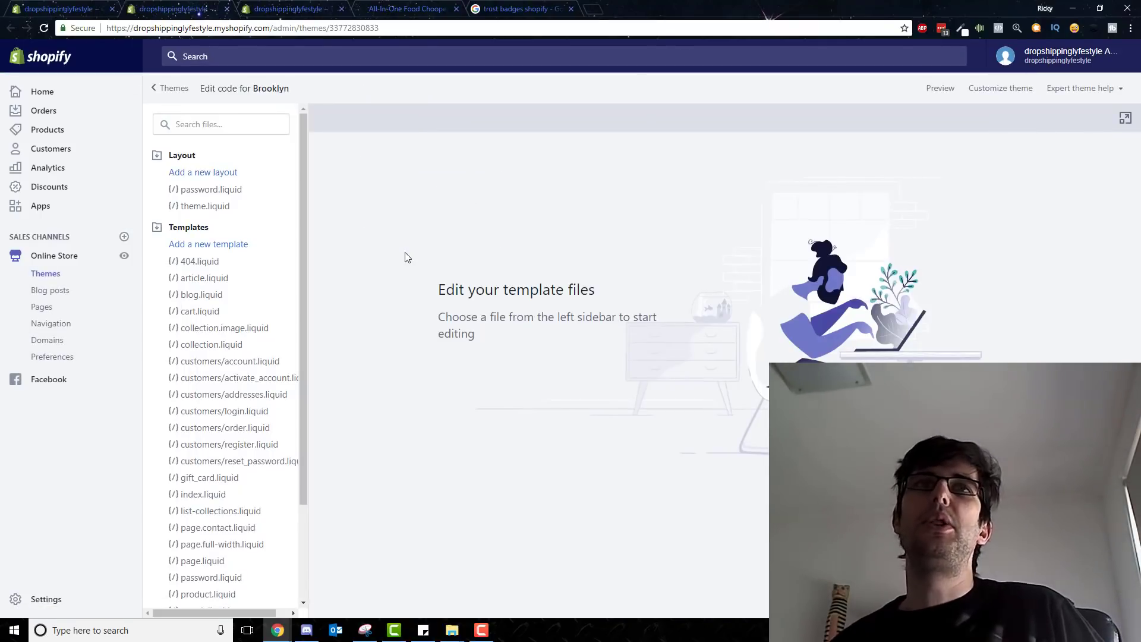
left_click(203, 123)
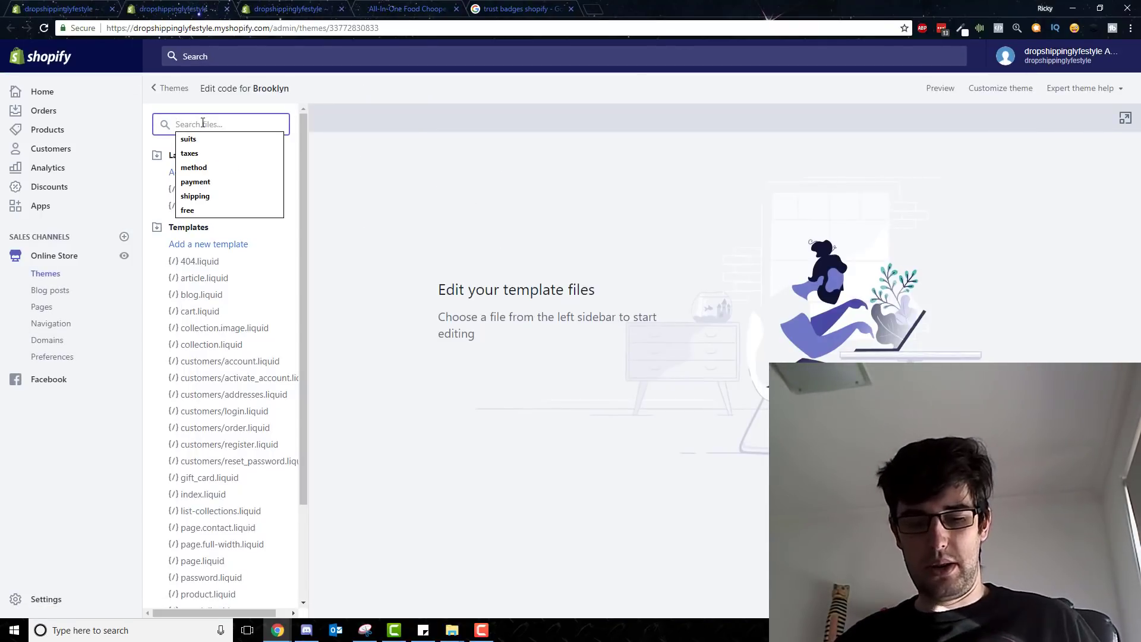
type("product")
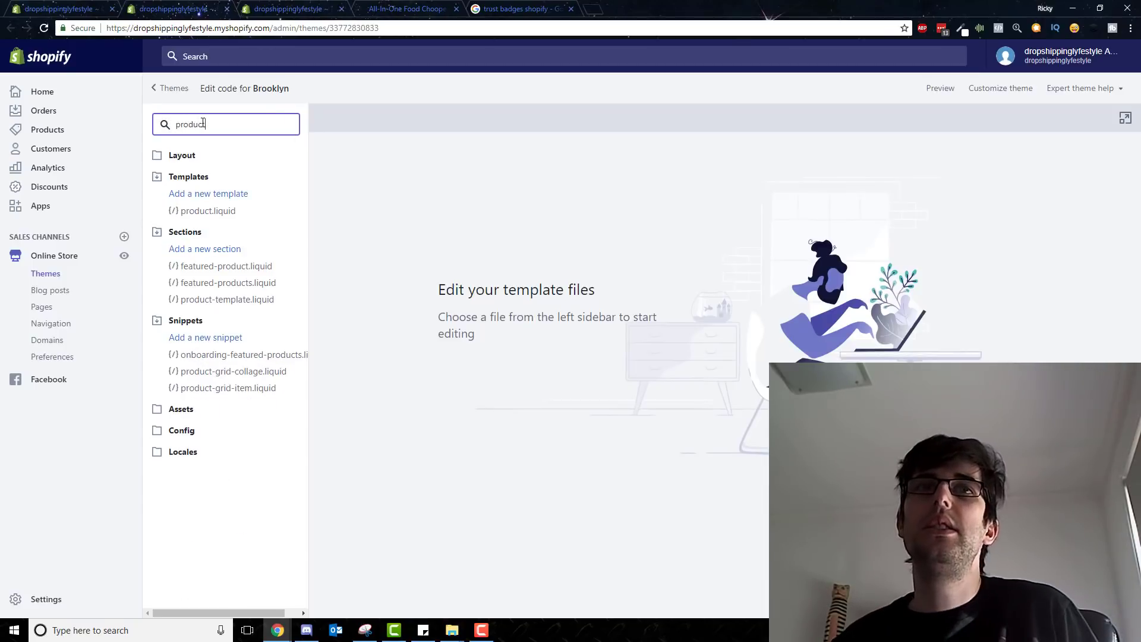
left_click(261, 300)
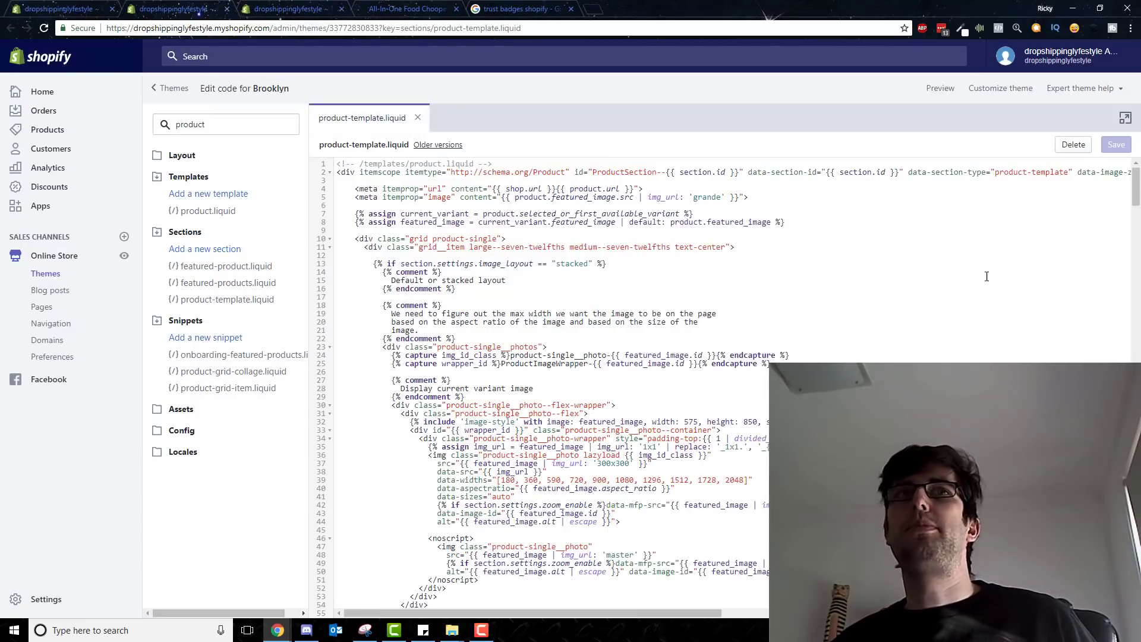
Step: Search for addtocart and start a new '<img src =' line after line 341's closing div
key("ctrl+f")
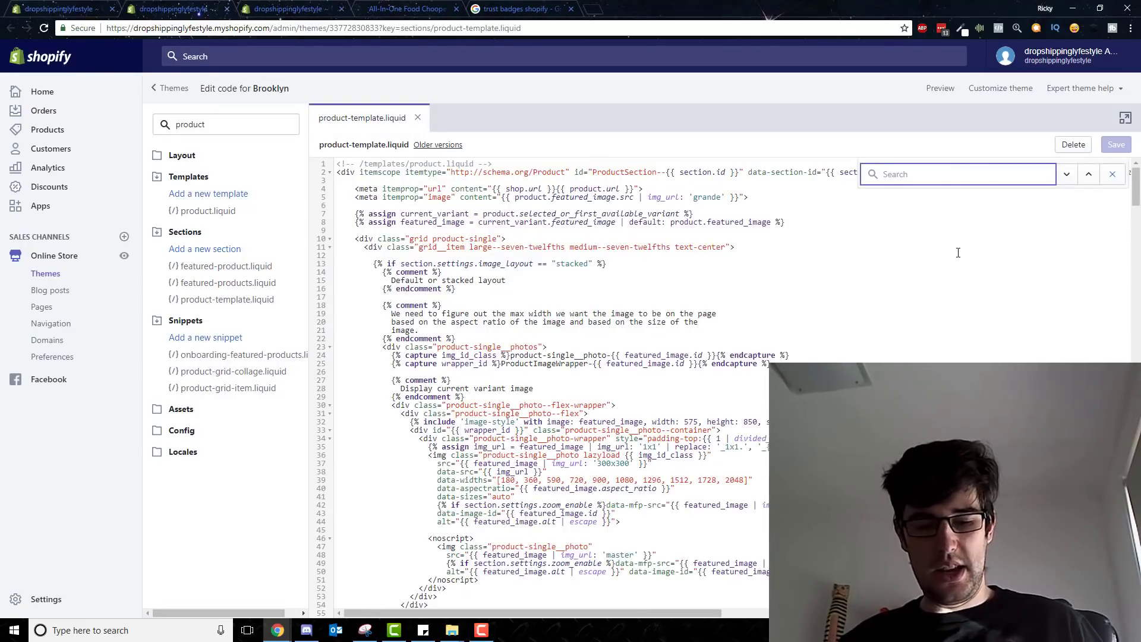
type("addto")
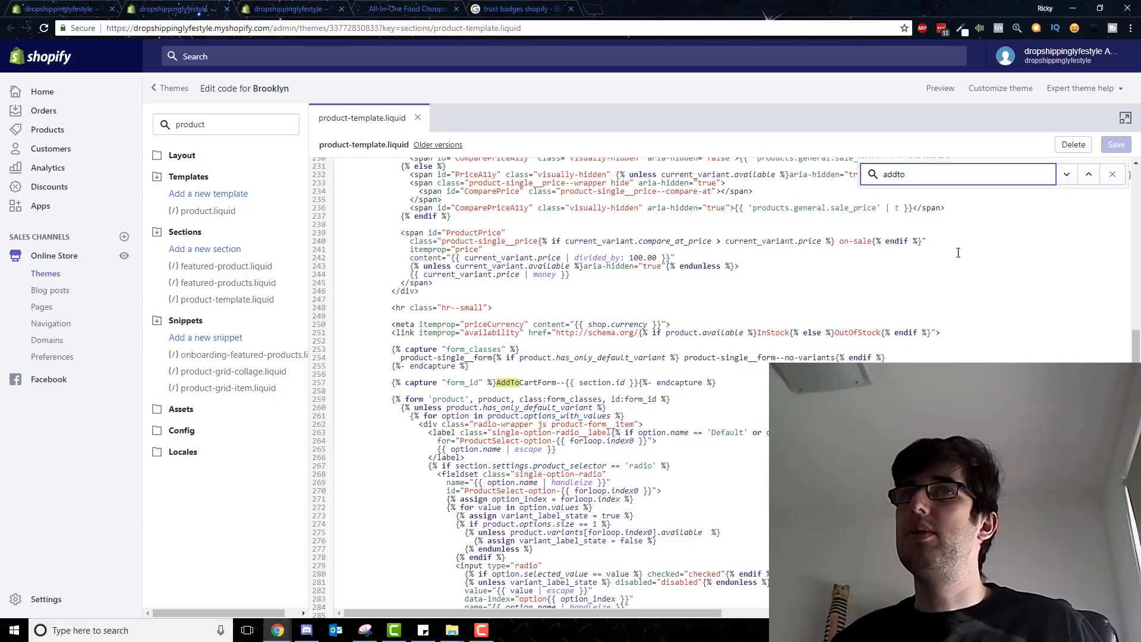
type("cart")
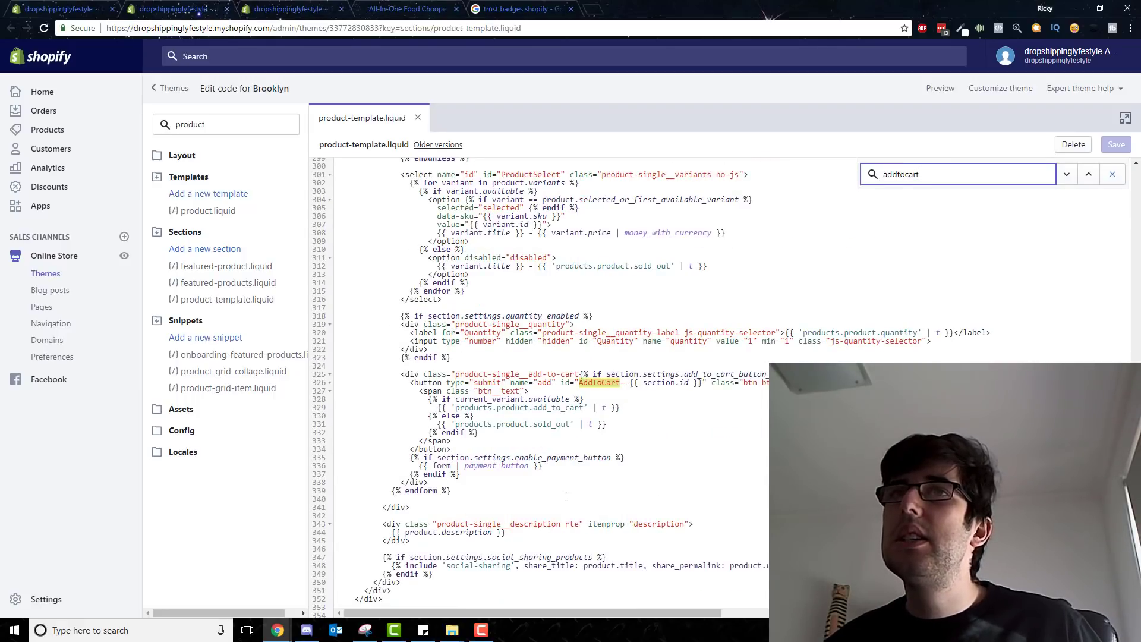
left_click(437, 506)
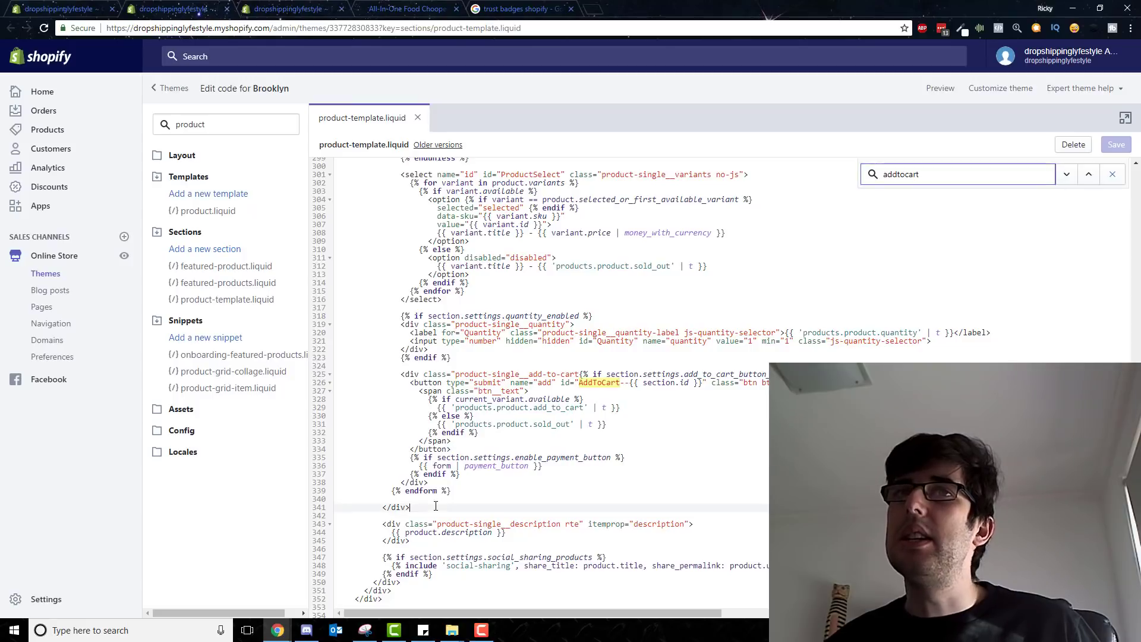
key("Return")
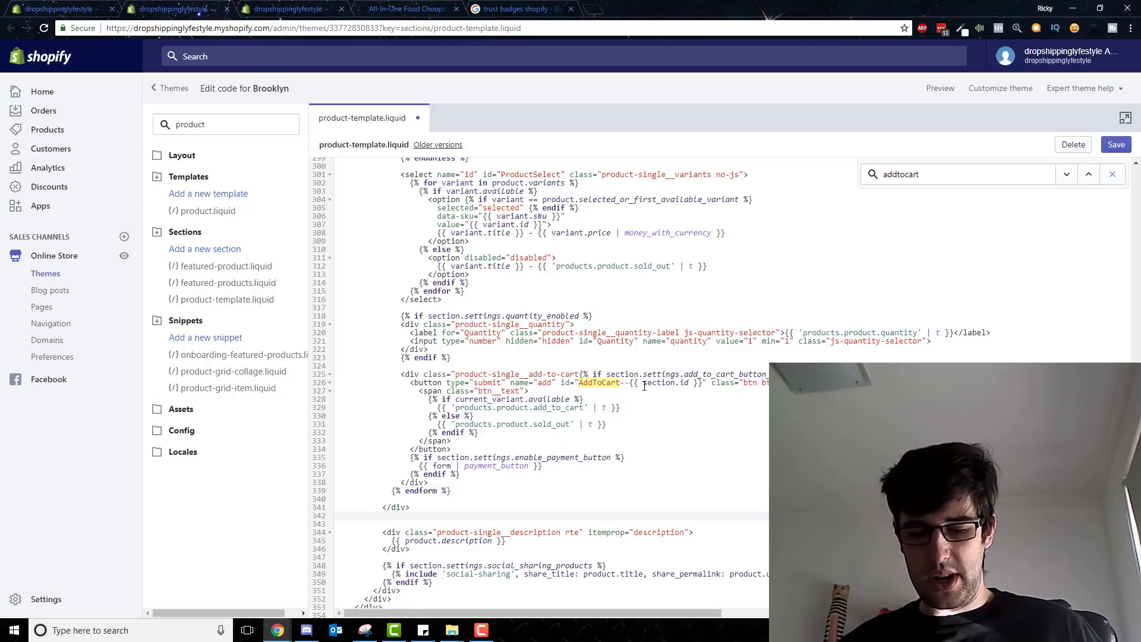
type("<")
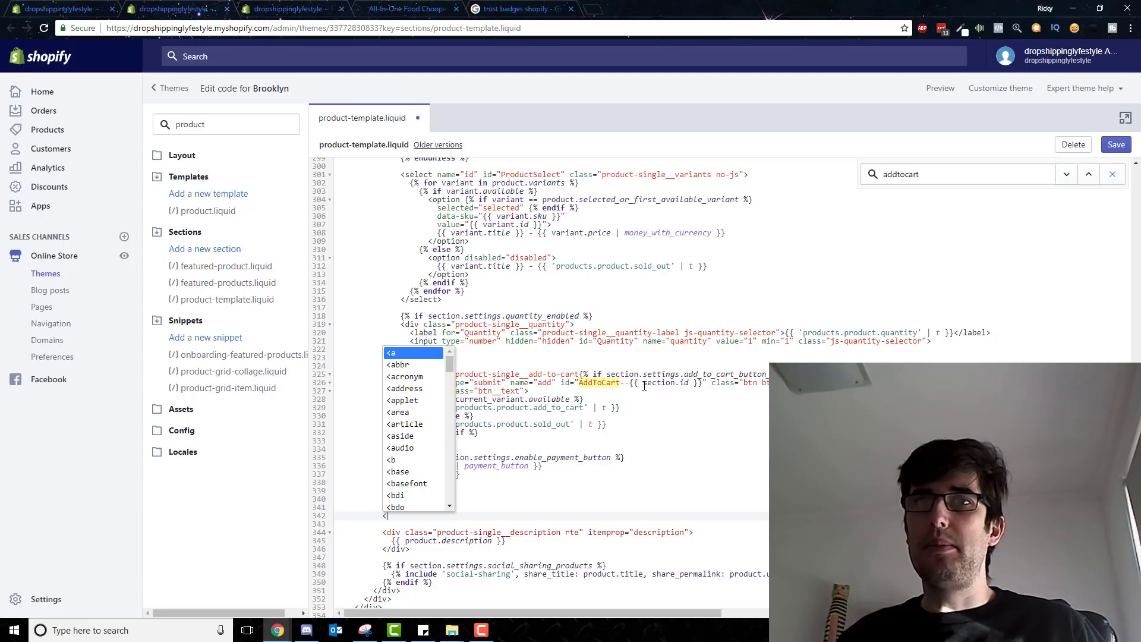
type("img ")
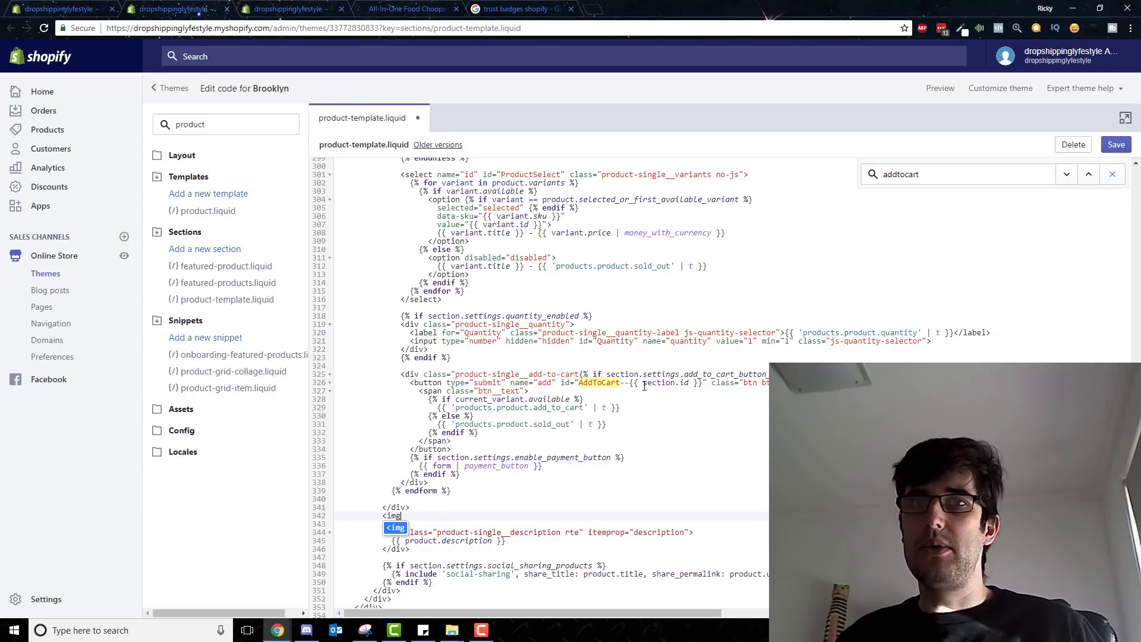
type("src")
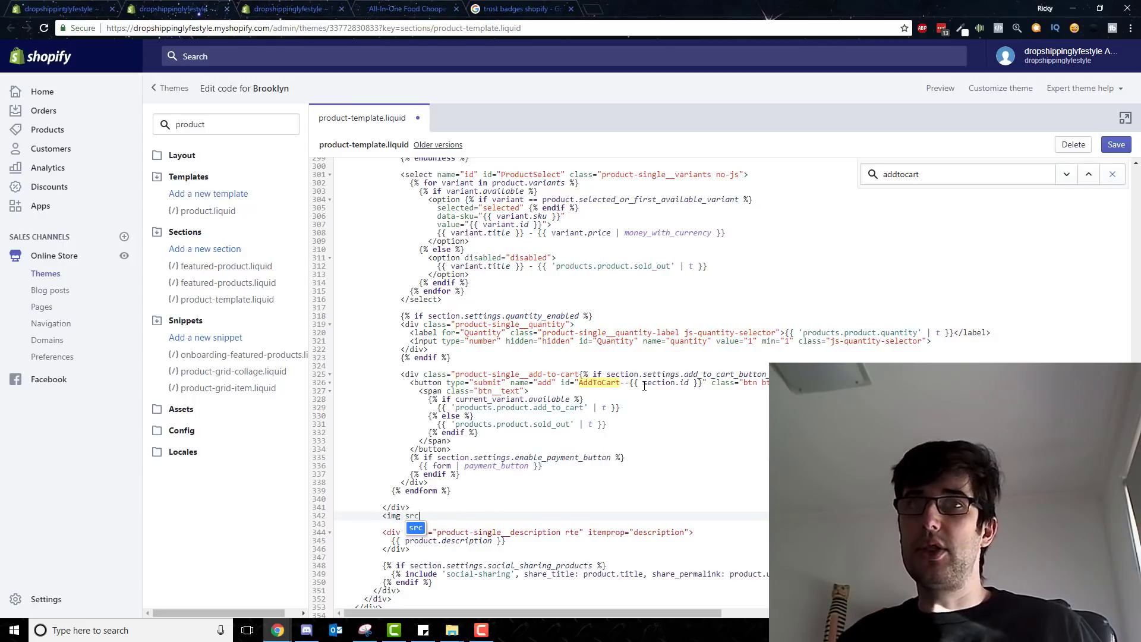
type(" =")
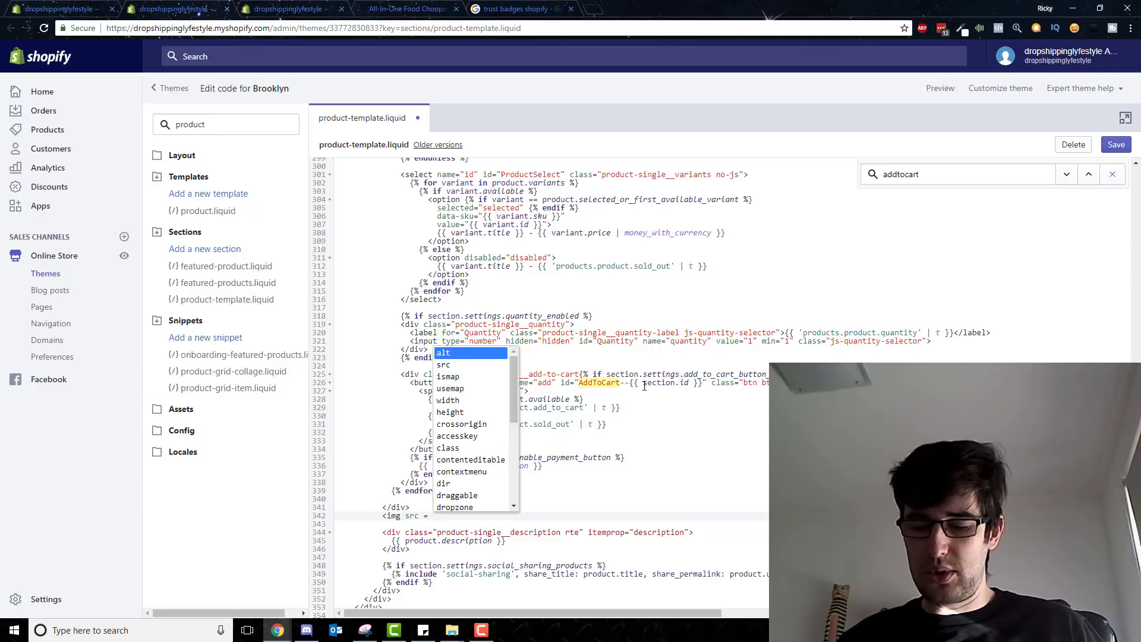
key("Escape")
left_click(293, 7)
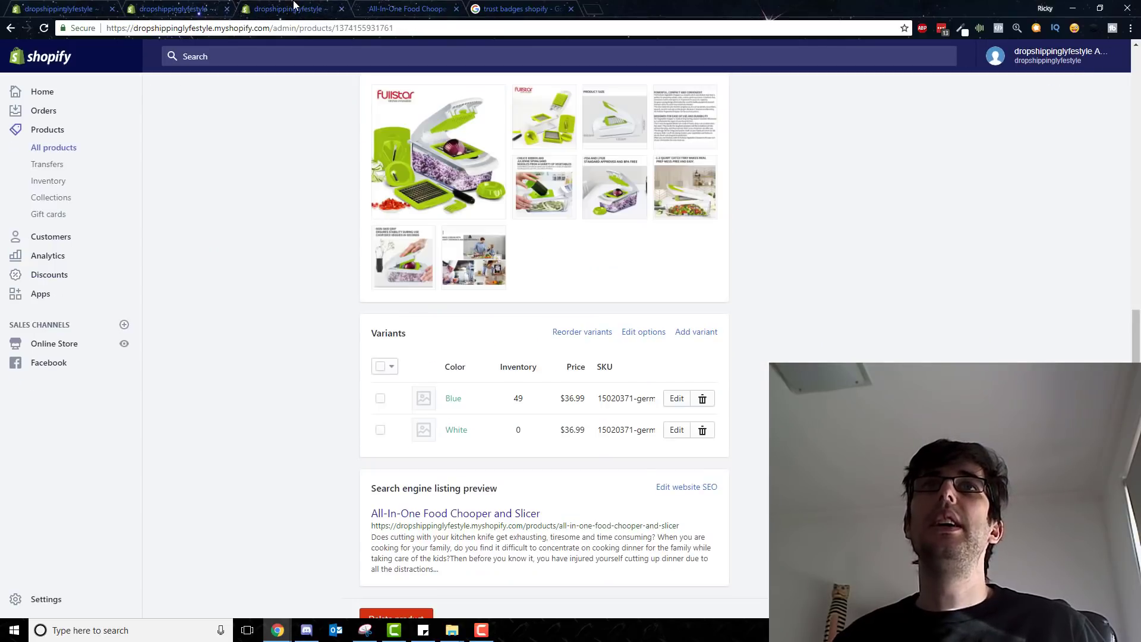
Step: Copy the download.png file URL from Settings > Files
left_click(215, 6)
left_click(105, 4)
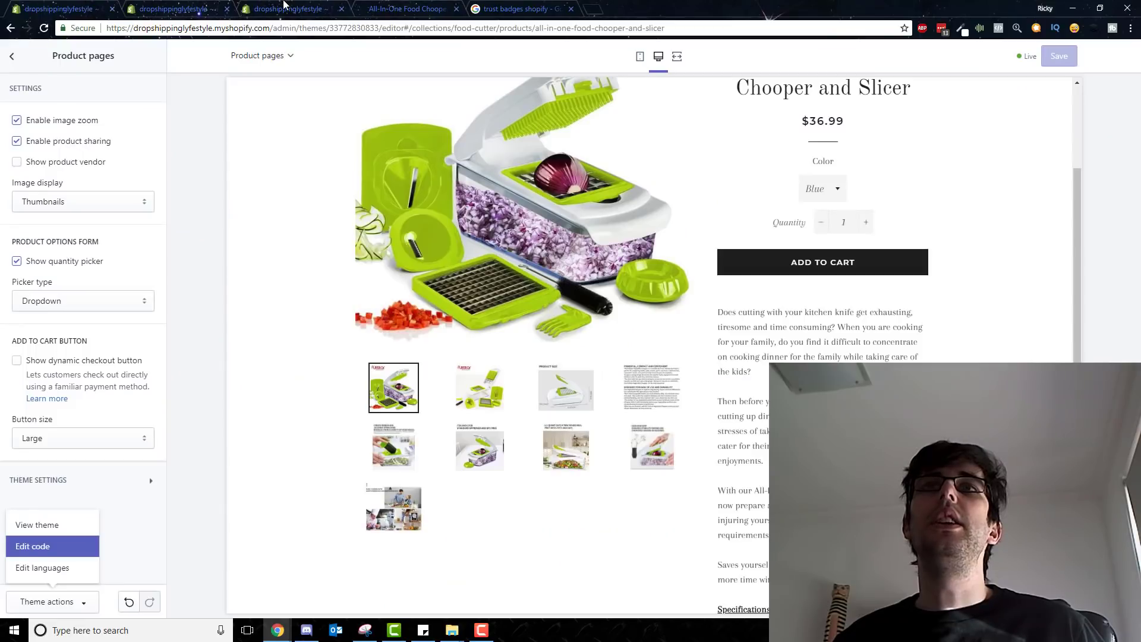
left_click(207, 6)
left_click(243, 7)
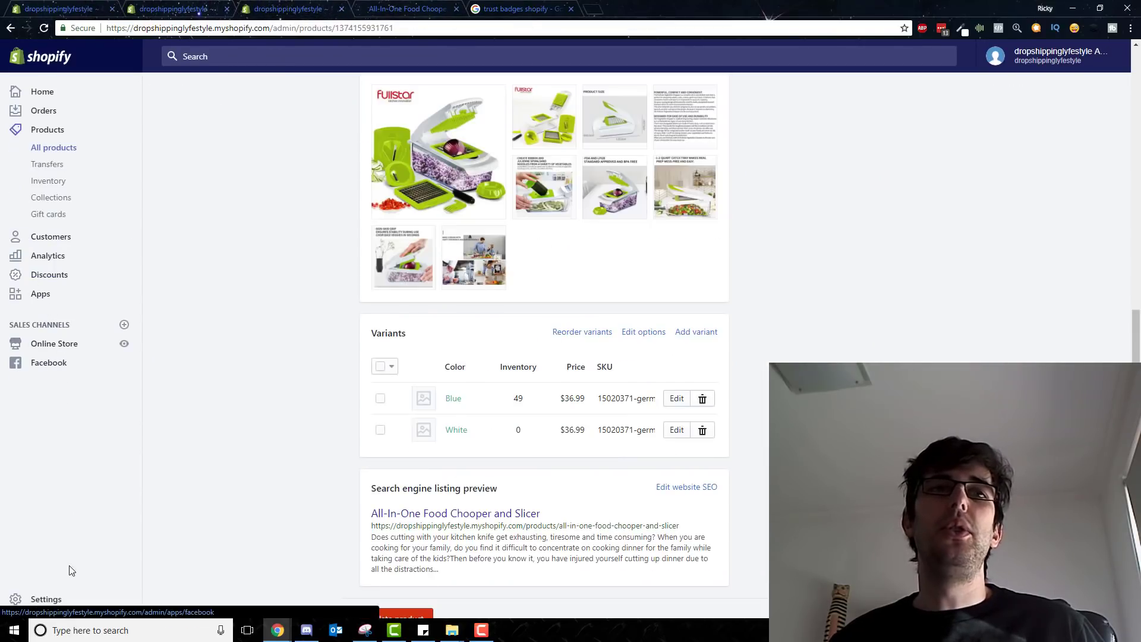
left_click(47, 601)
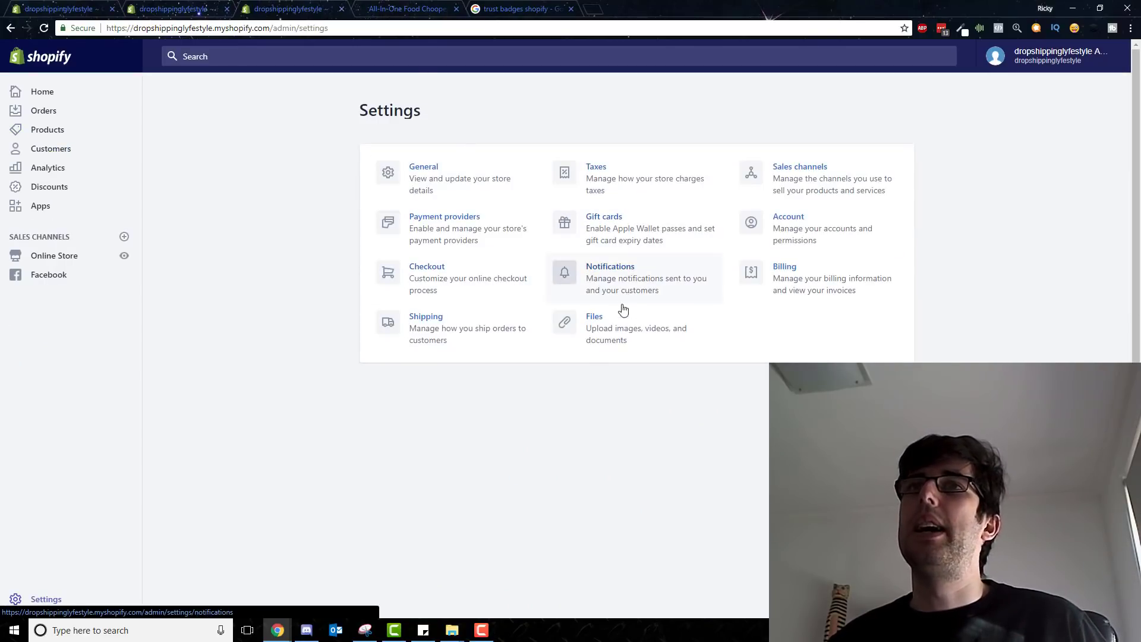
left_click(613, 337)
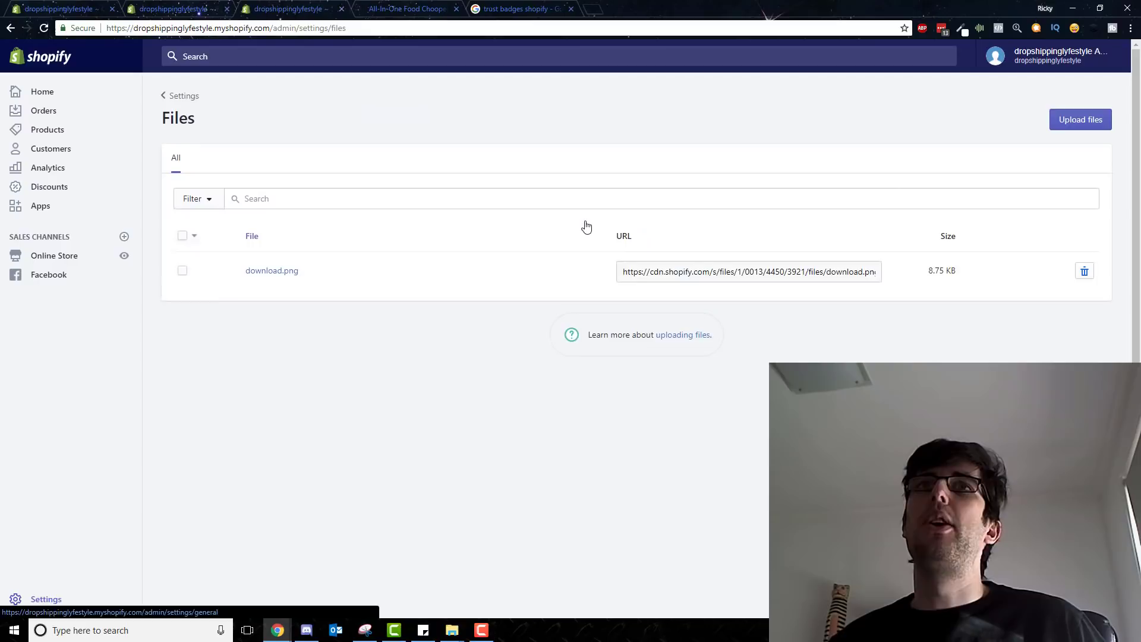
left_click(679, 278)
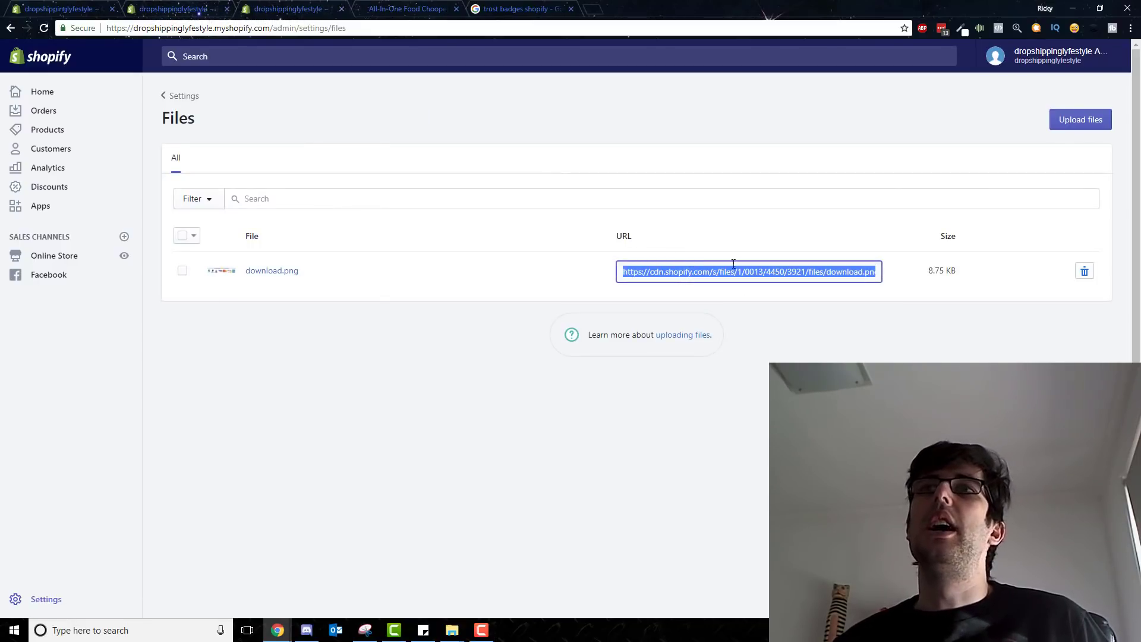
Step: Paste the download.png URL into line 342's img src and save the template
left_click(209, 5)
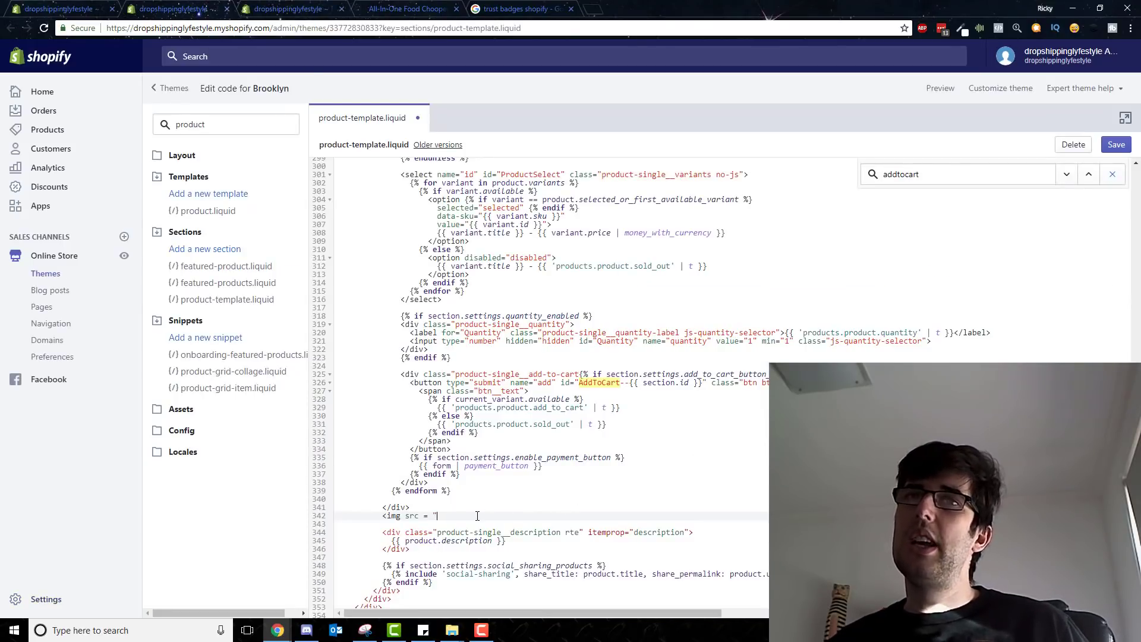
key("ctrl+v")
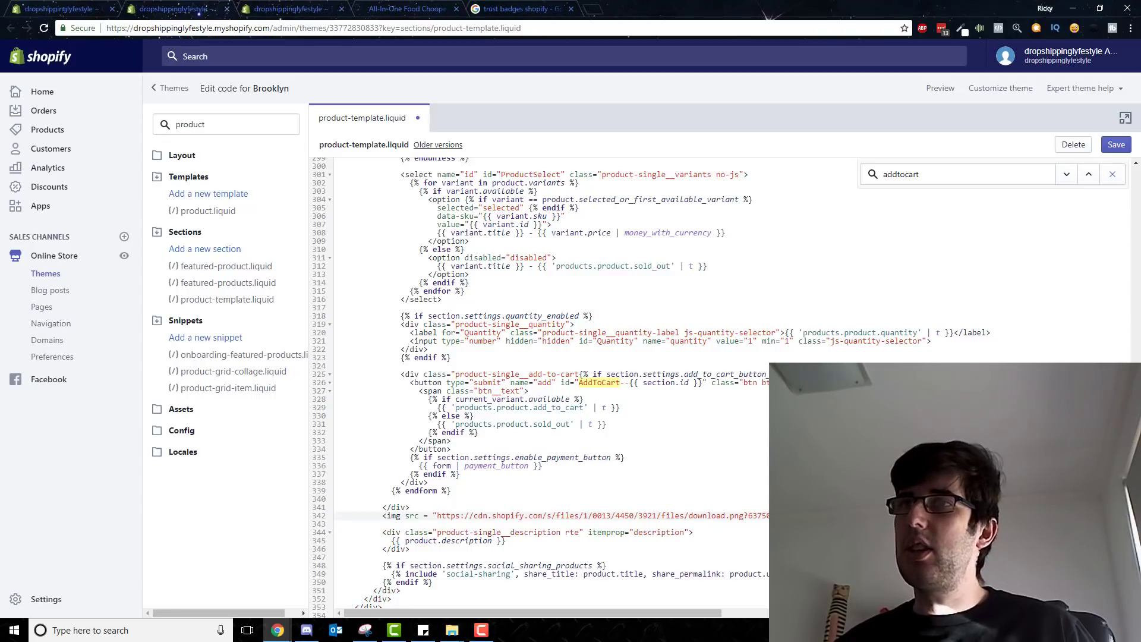
left_click(1118, 144)
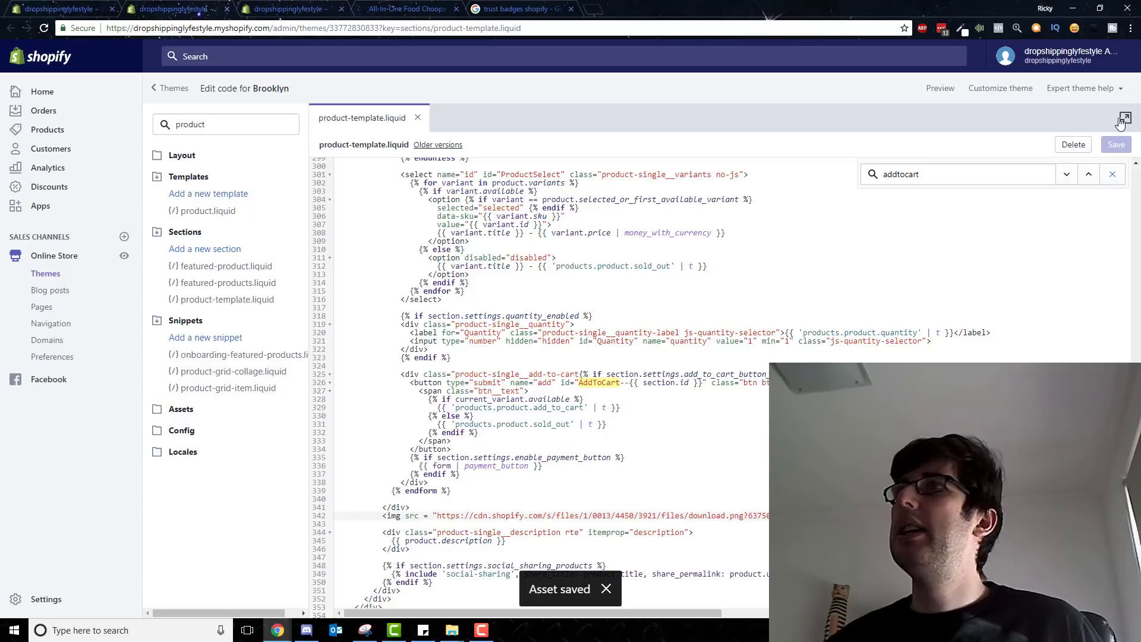
left_click(940, 88)
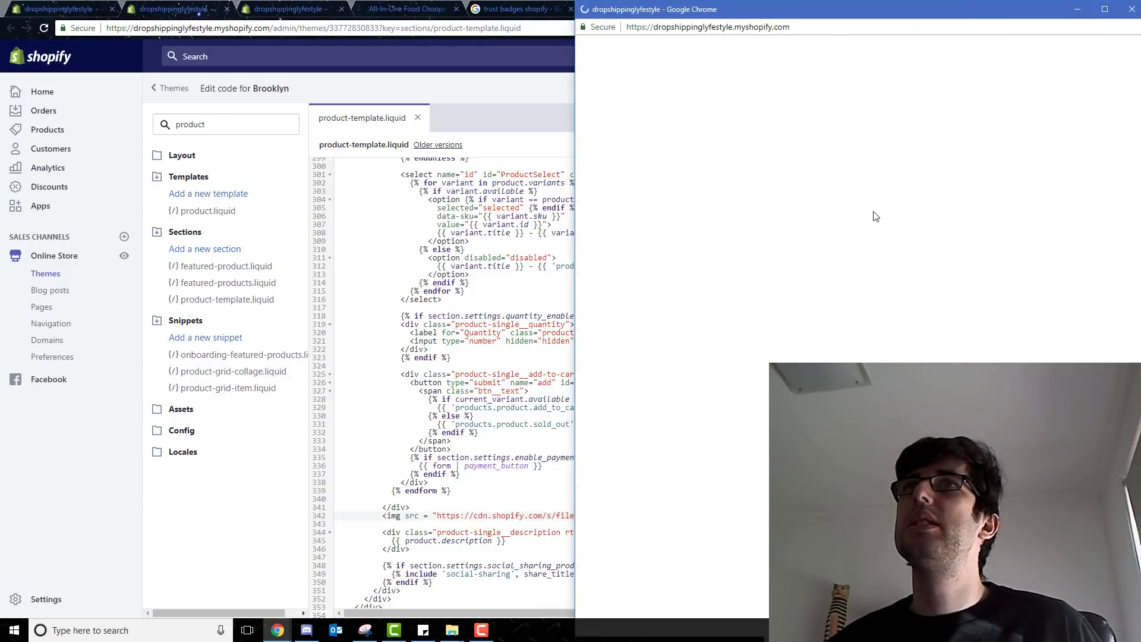
scroll(873, 215, "down", 10)
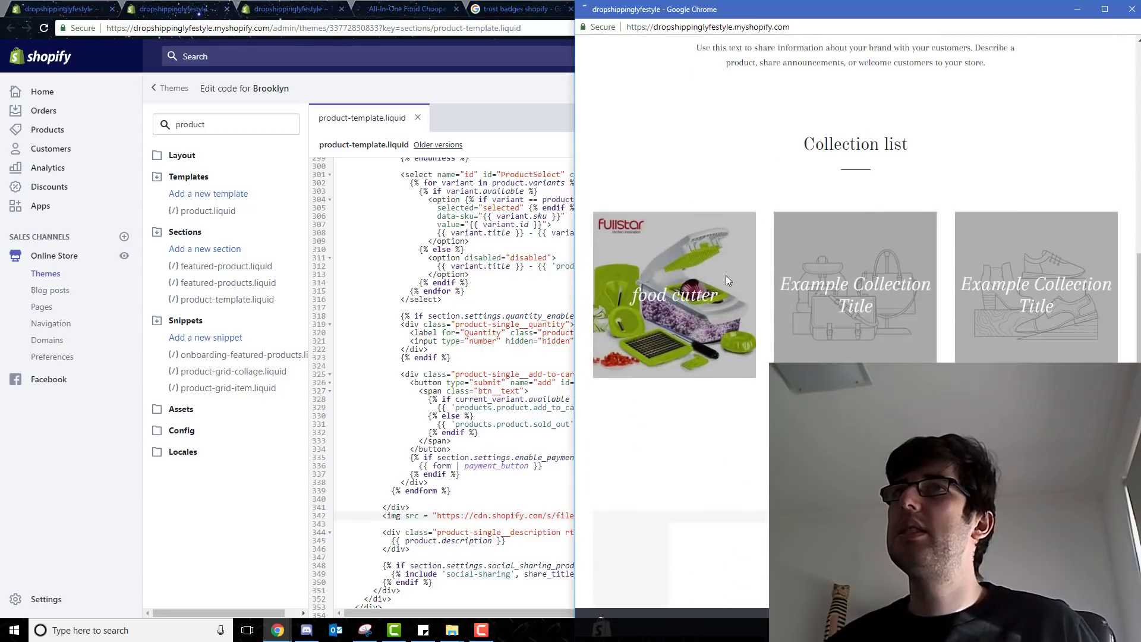
left_click(660, 289)
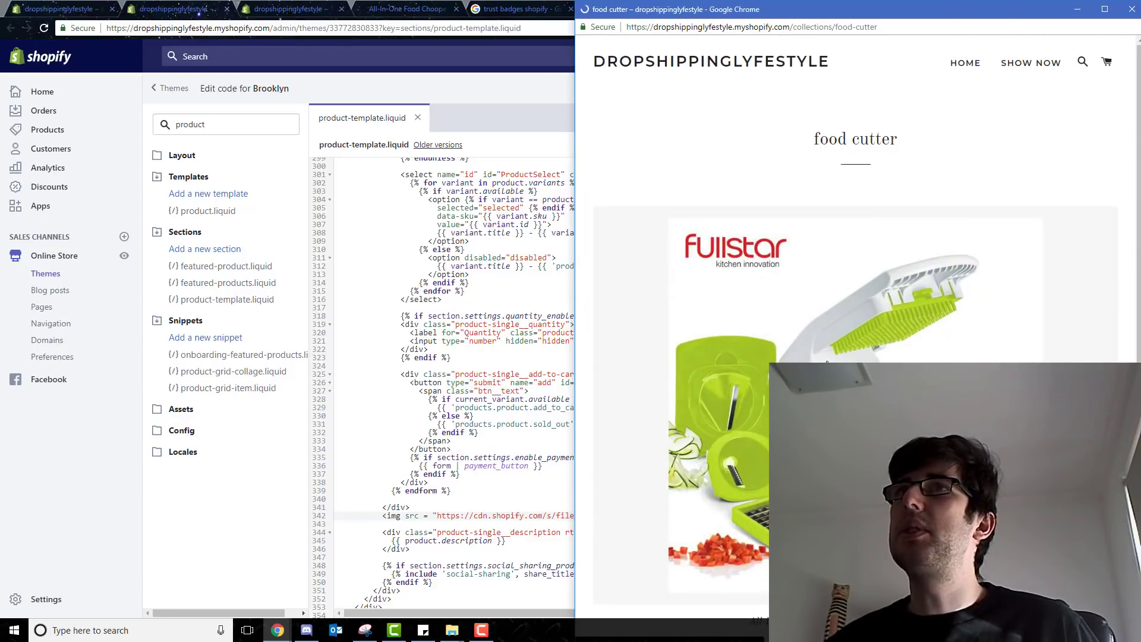
left_click(827, 362)
scroll(947, 300, "down", 1)
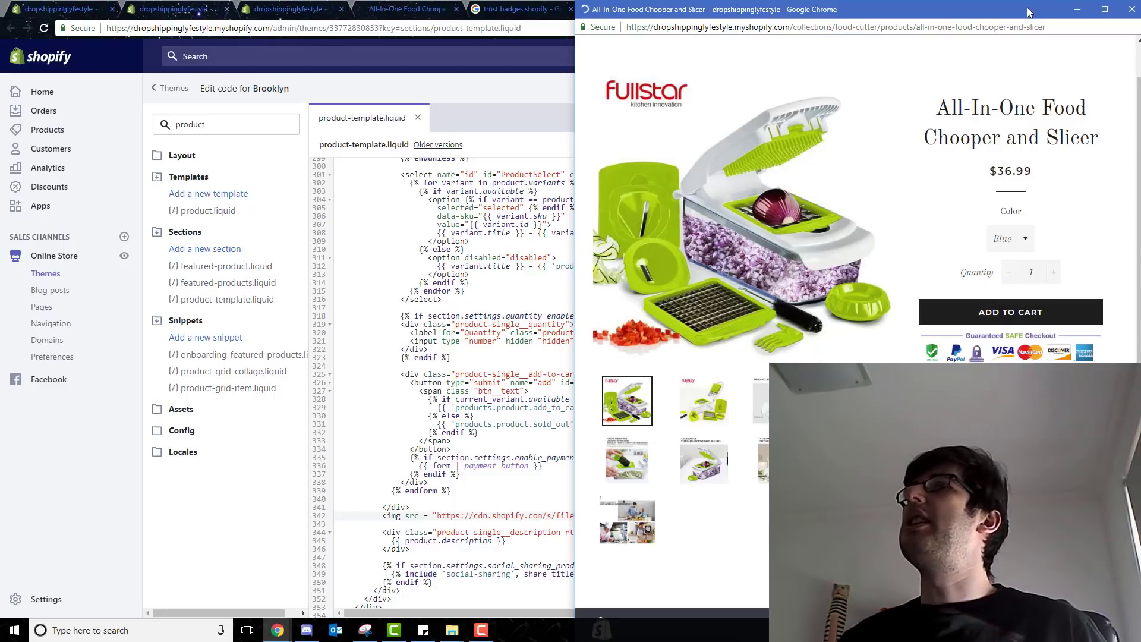
left_click(1098, 9)
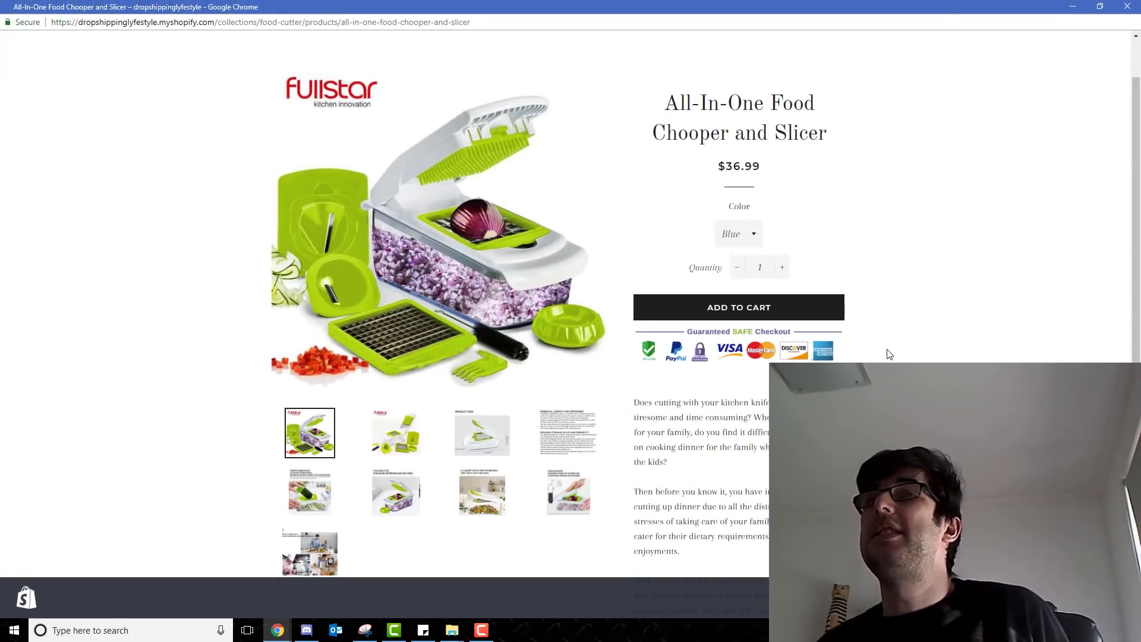
scroll(892, 328, "up", 1)
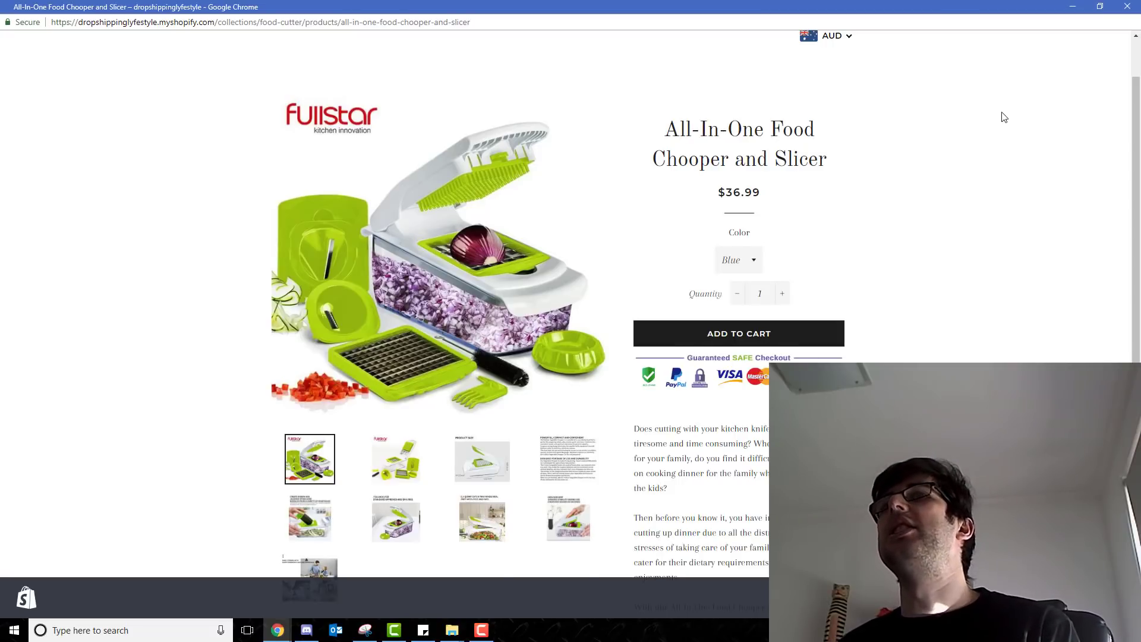
scroll(1004, 117, "up", 2)
left_click_drag(666, 201, 818, 202)
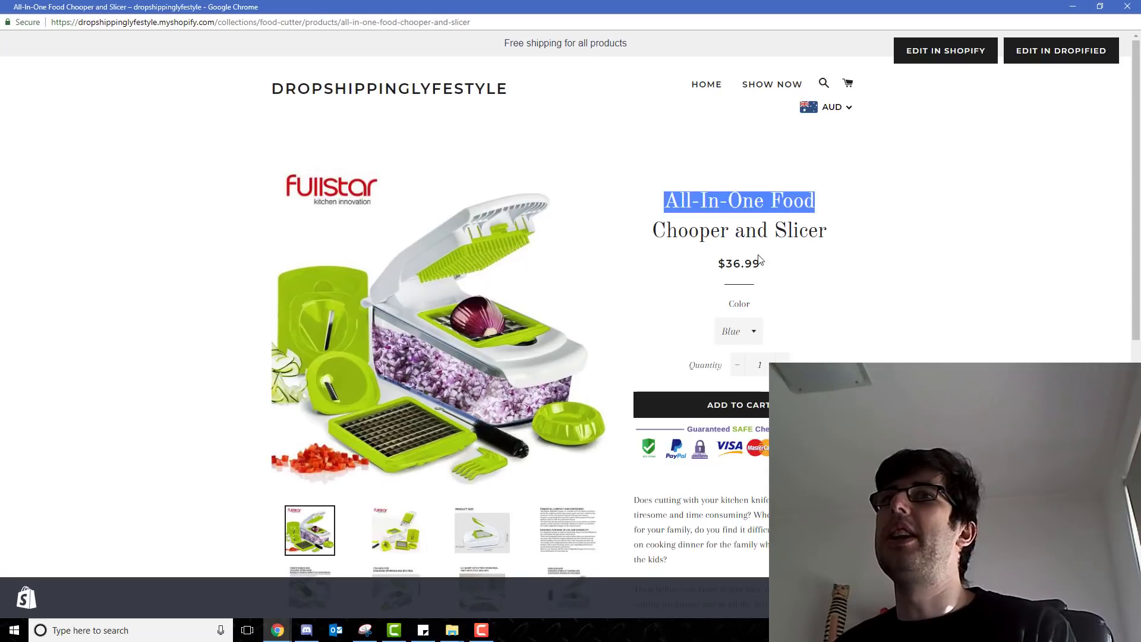
scroll(721, 275, "down", 3)
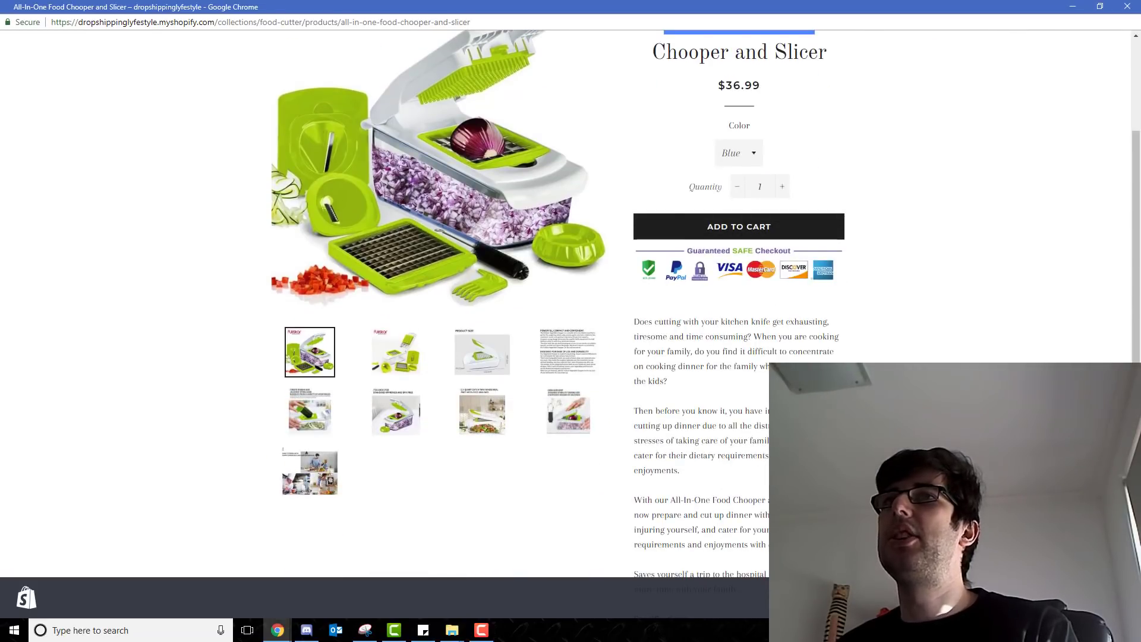
scroll(766, 294, "down", 5)
scroll(832, 244, "up", 2)
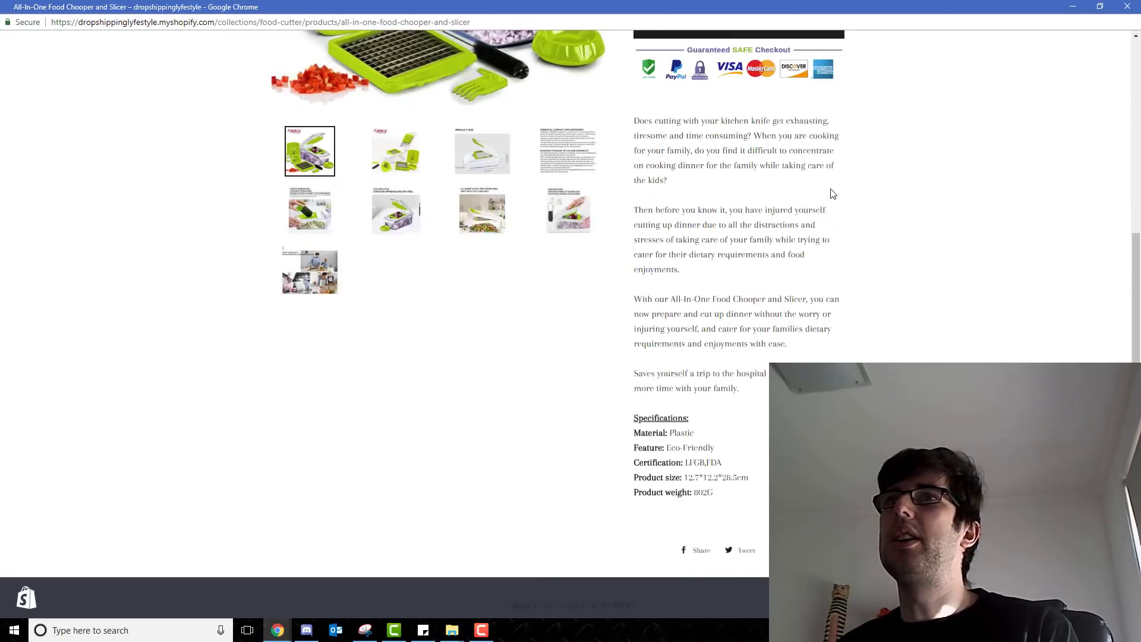
scroll(836, 240, "up", 1)
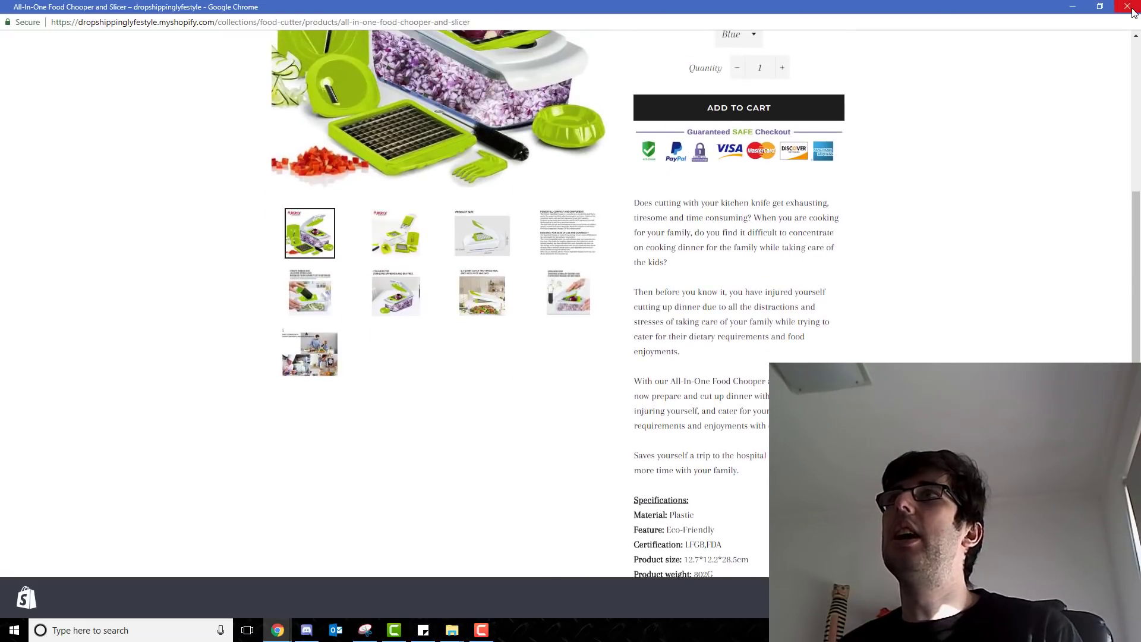
scroll(927, 257, "up", 2)
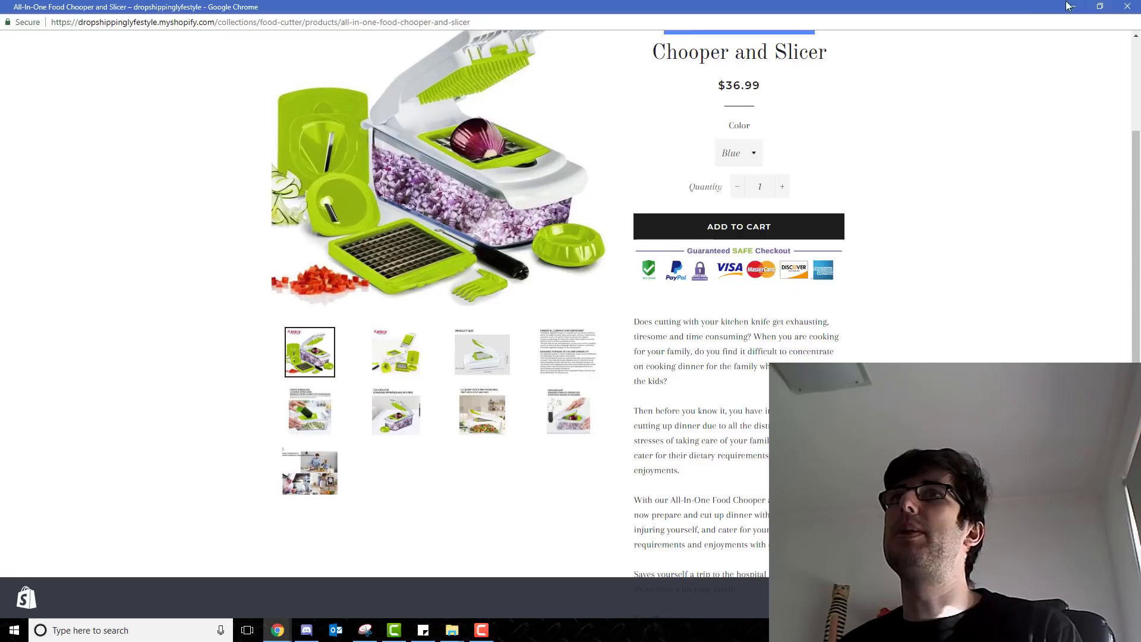
Step: Close the store preview and go to the All-In-One Food Chooper and Slicer product
left_click(1119, 6)
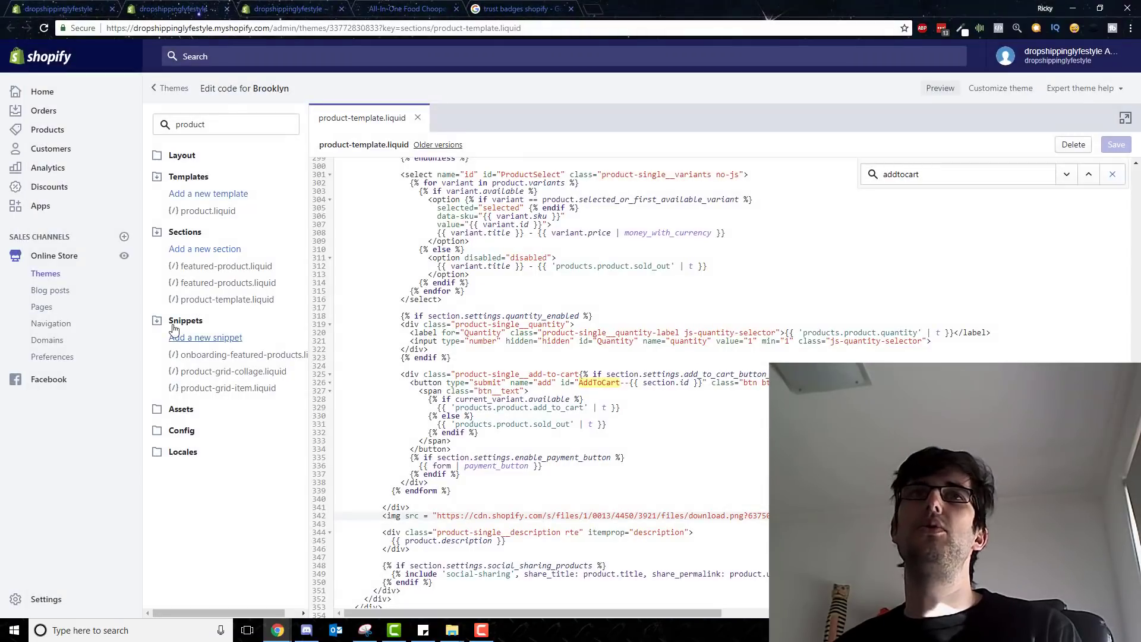
left_click(132, 6)
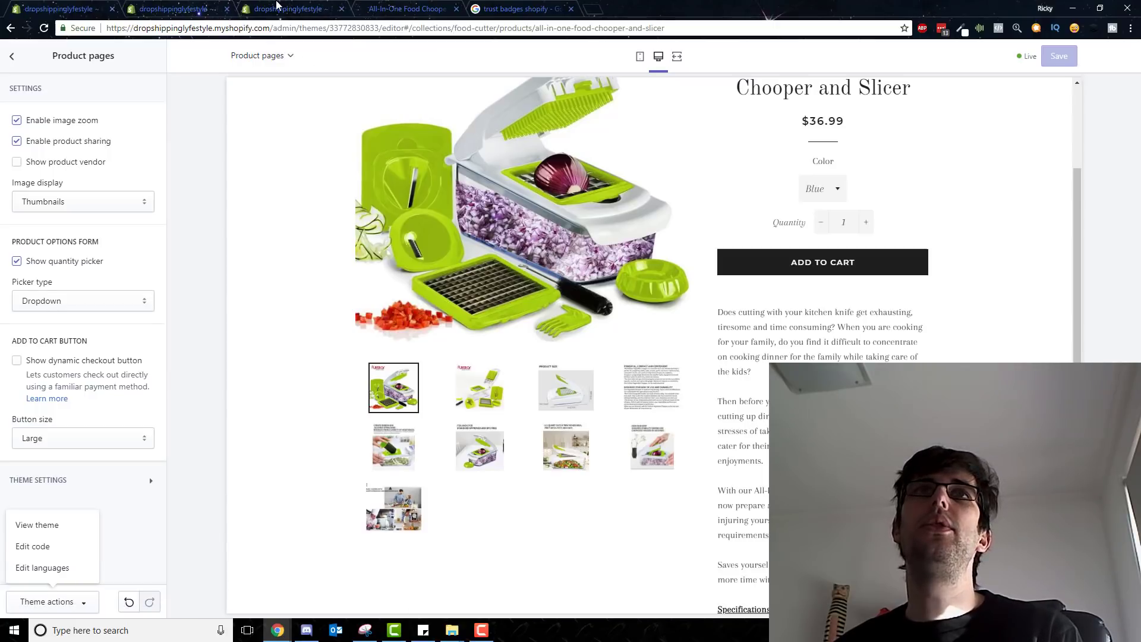
left_click(59, 9)
left_click(280, 8)
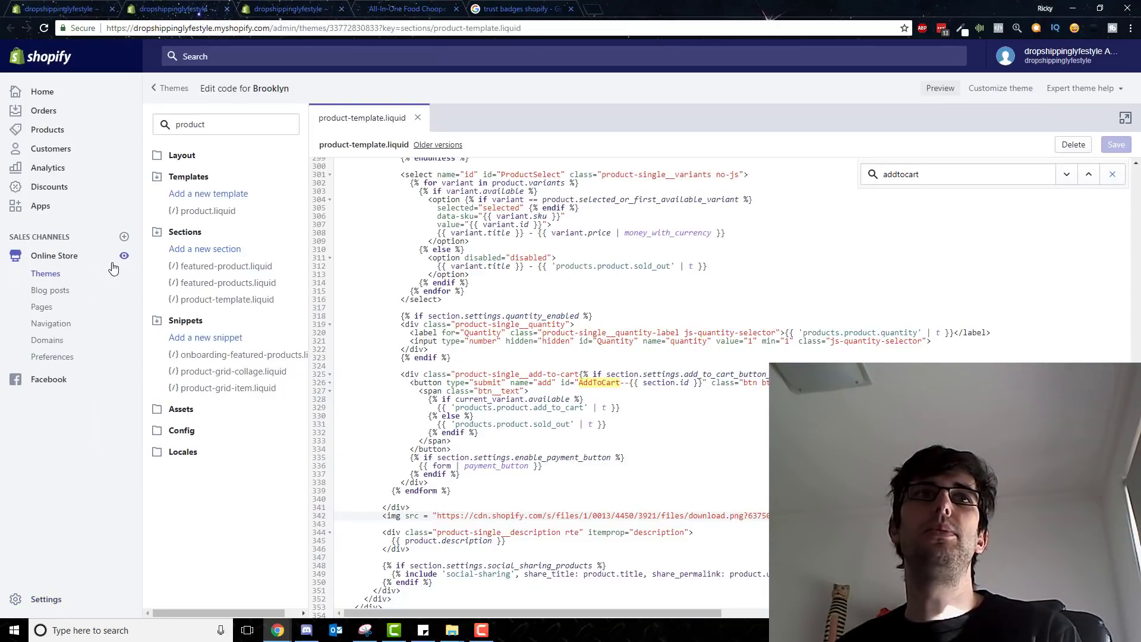
left_click(39, 130)
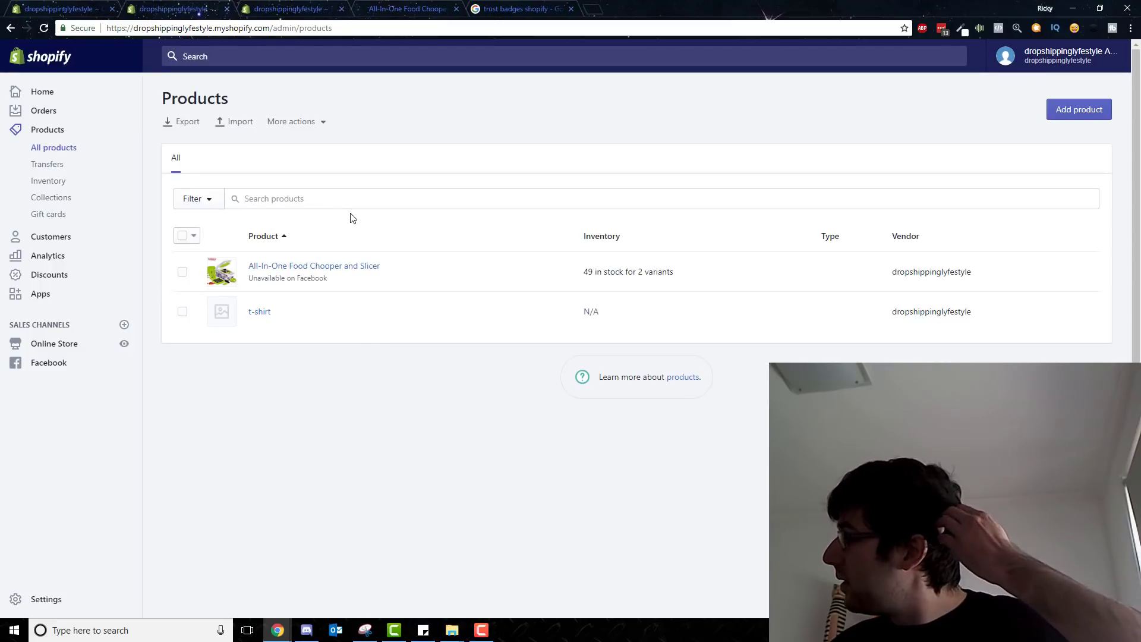
left_click(283, 269)
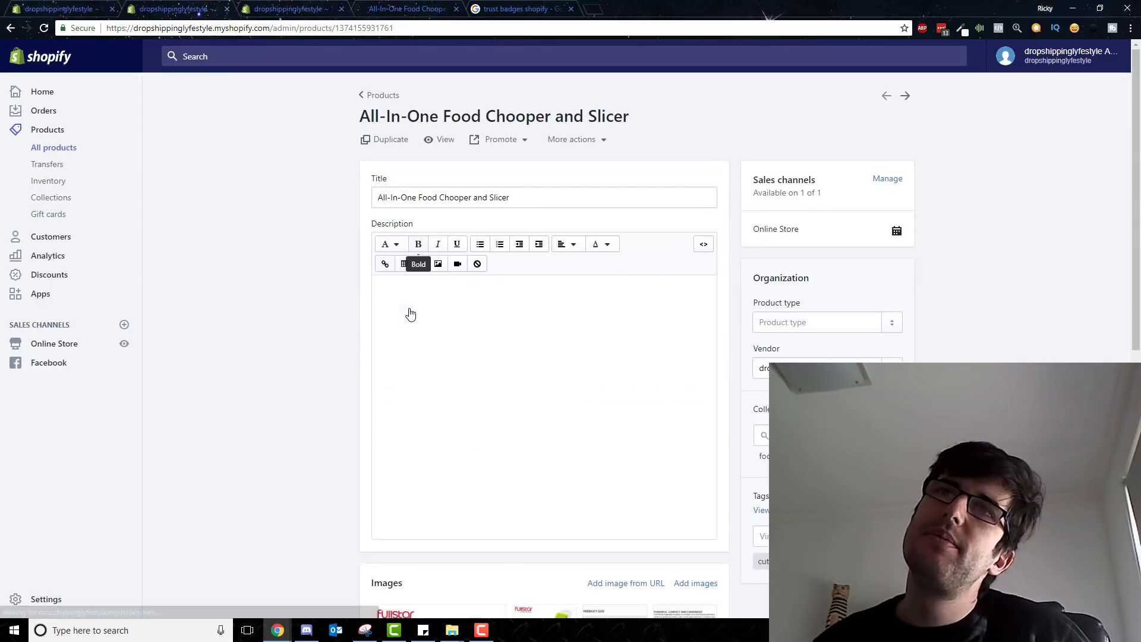
Step: Set the White variant's inventory to 1 and save it
scroll(410, 314, "down", 10)
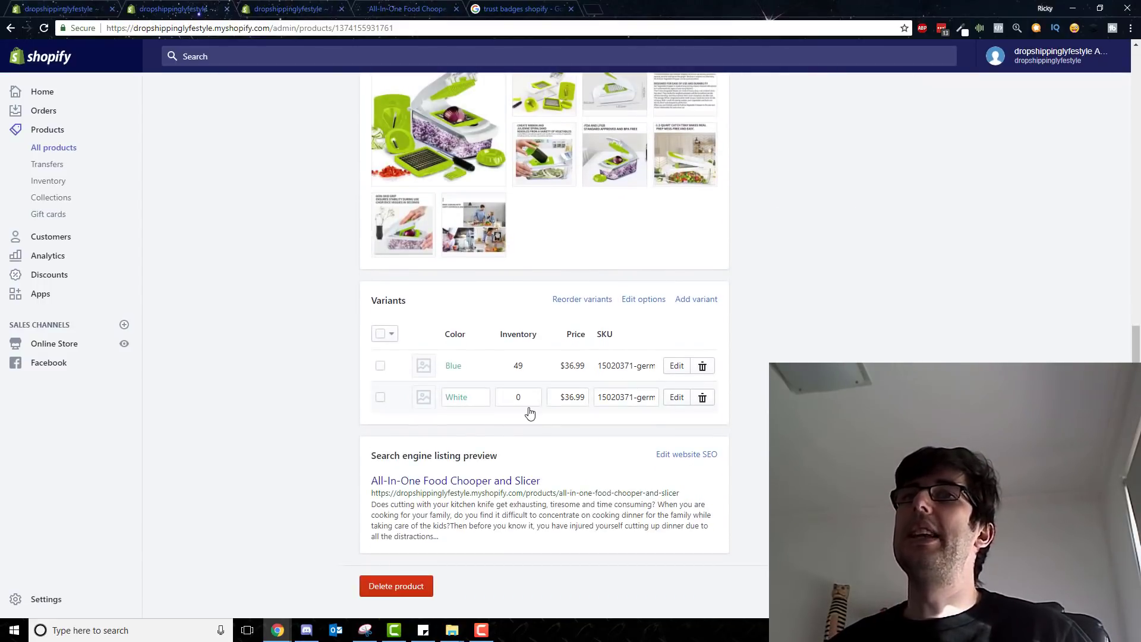
left_click(528, 402)
type("1")
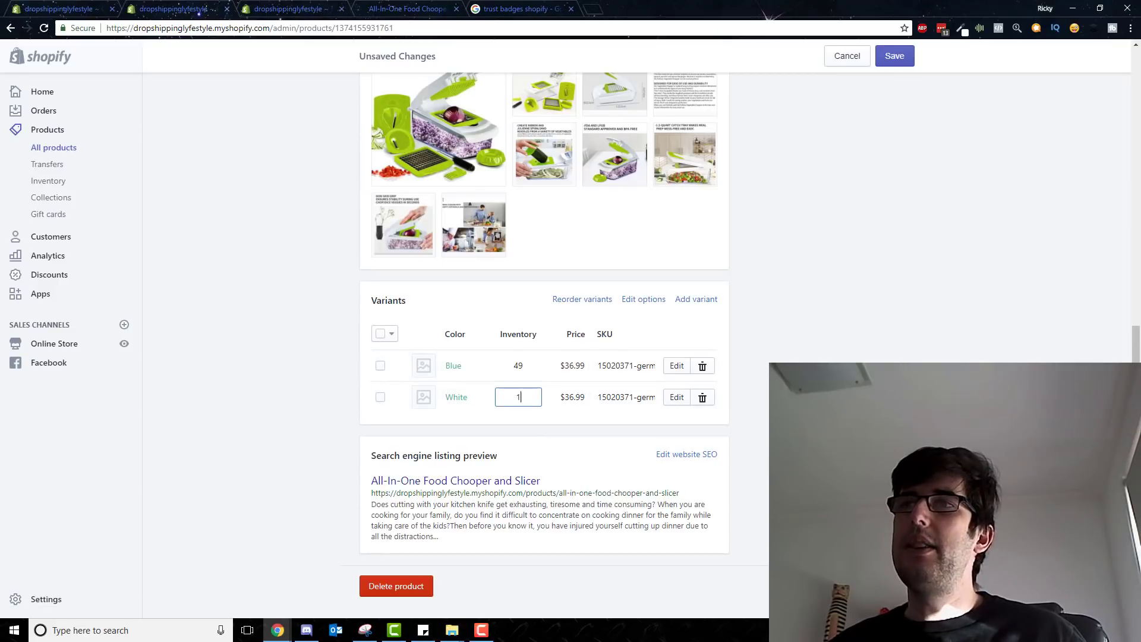
key("Return")
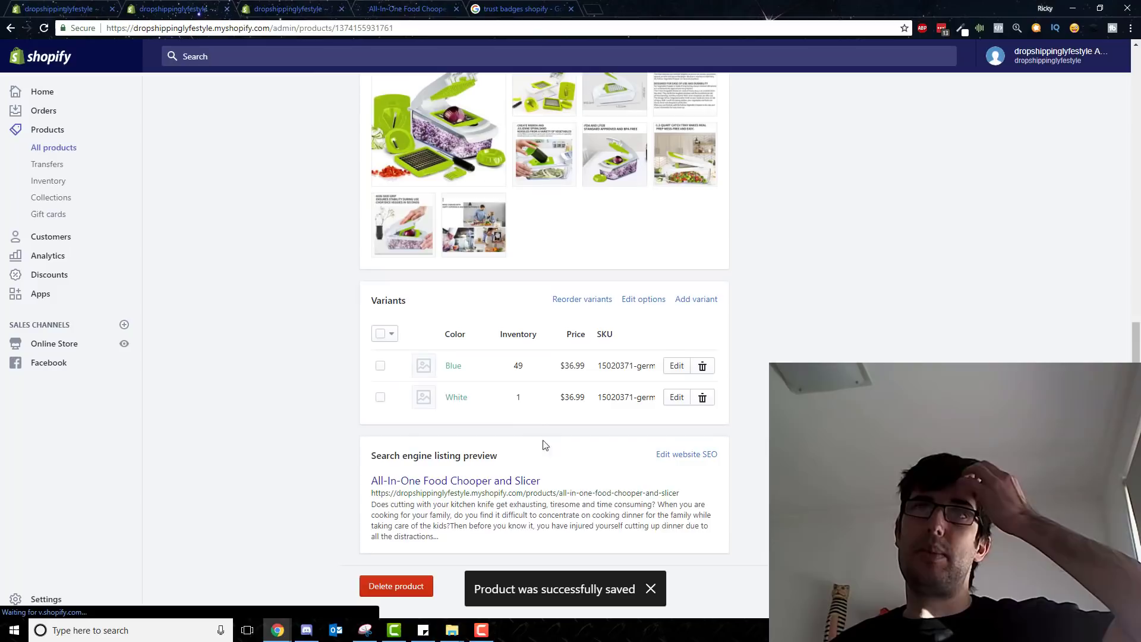
left_click(379, 337)
Step: In the bulk editor, give the Blue and White variants a compare-at price of 73.99 and save
left_click(496, 334)
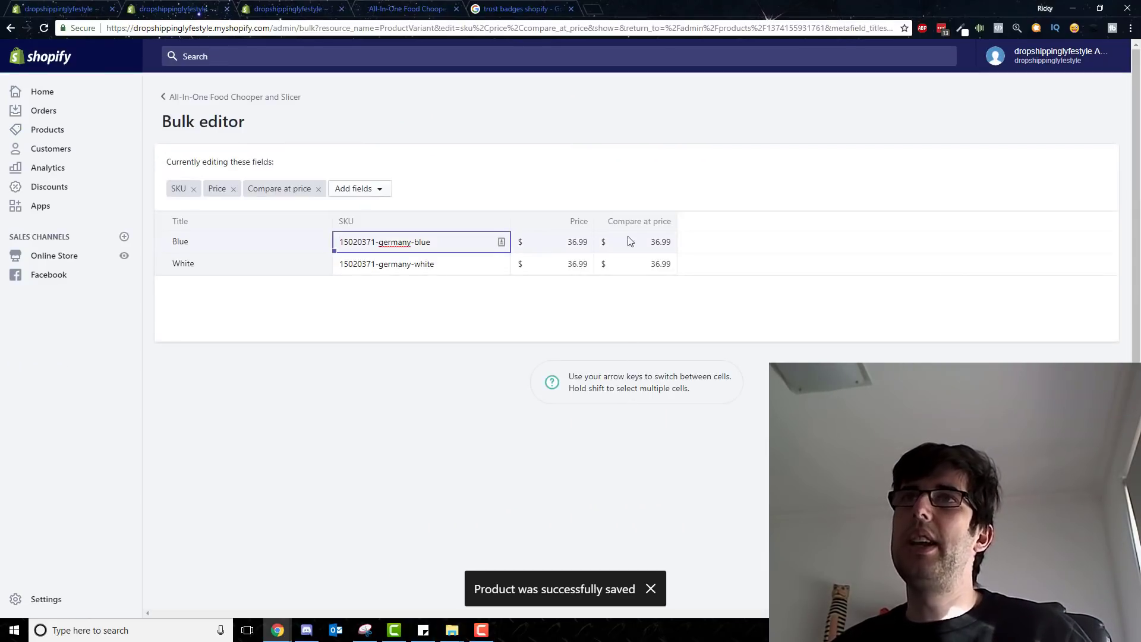
left_click(651, 249)
double_click(652, 244)
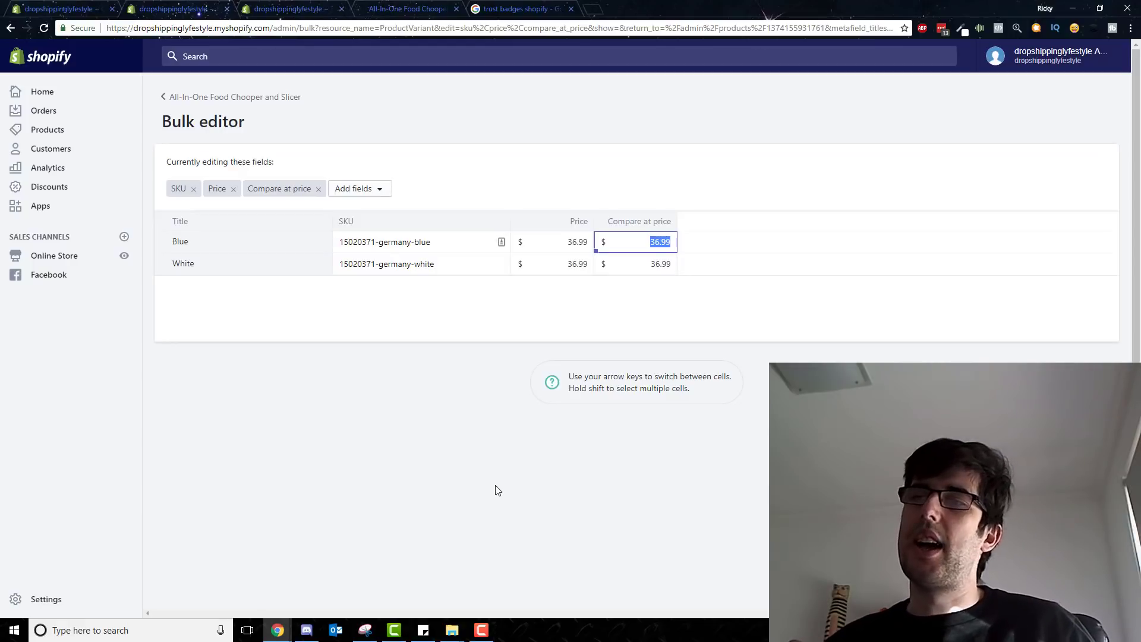
type("739")
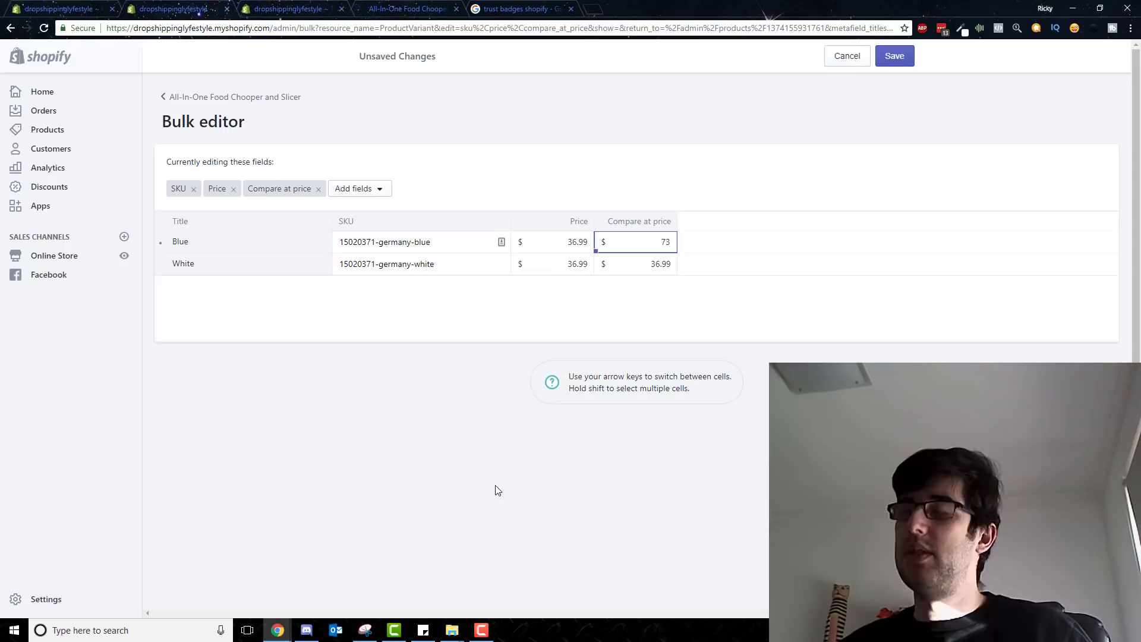
left_click(664, 257)
key("Return")
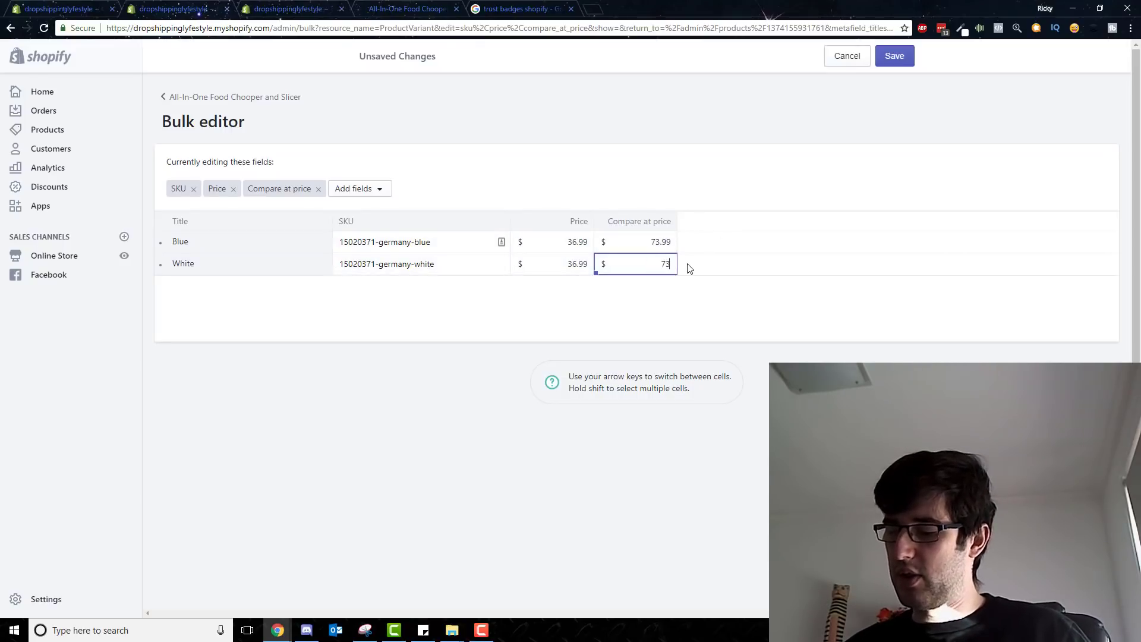
left_click(894, 56)
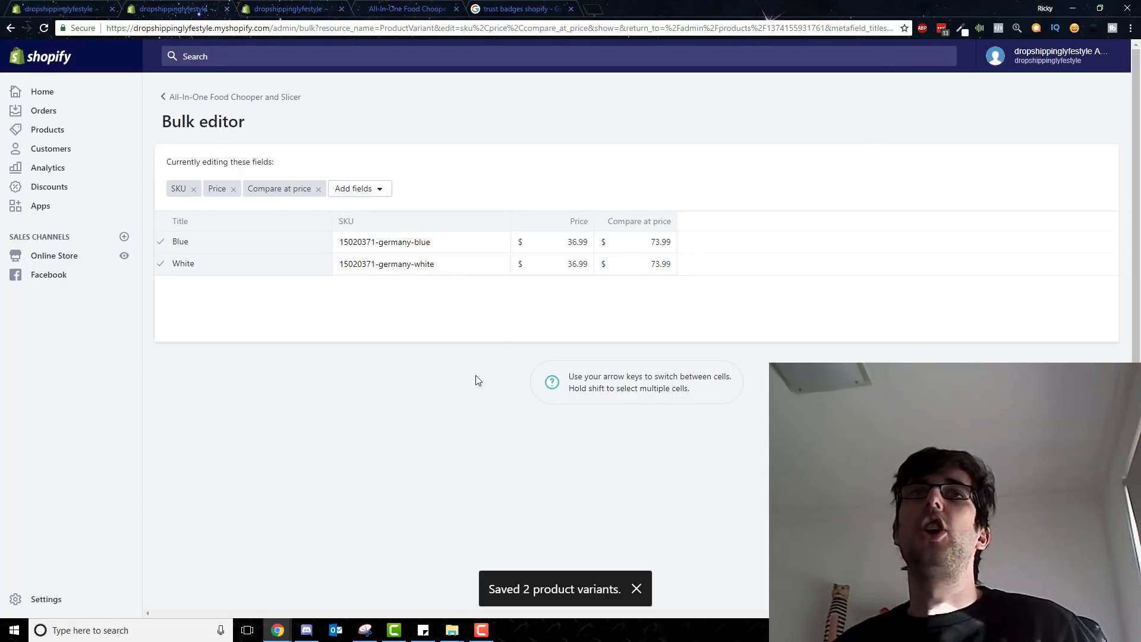
Step: Reload the product preview and check $73.99 struck through beside the red $36.99
left_click(121, 6)
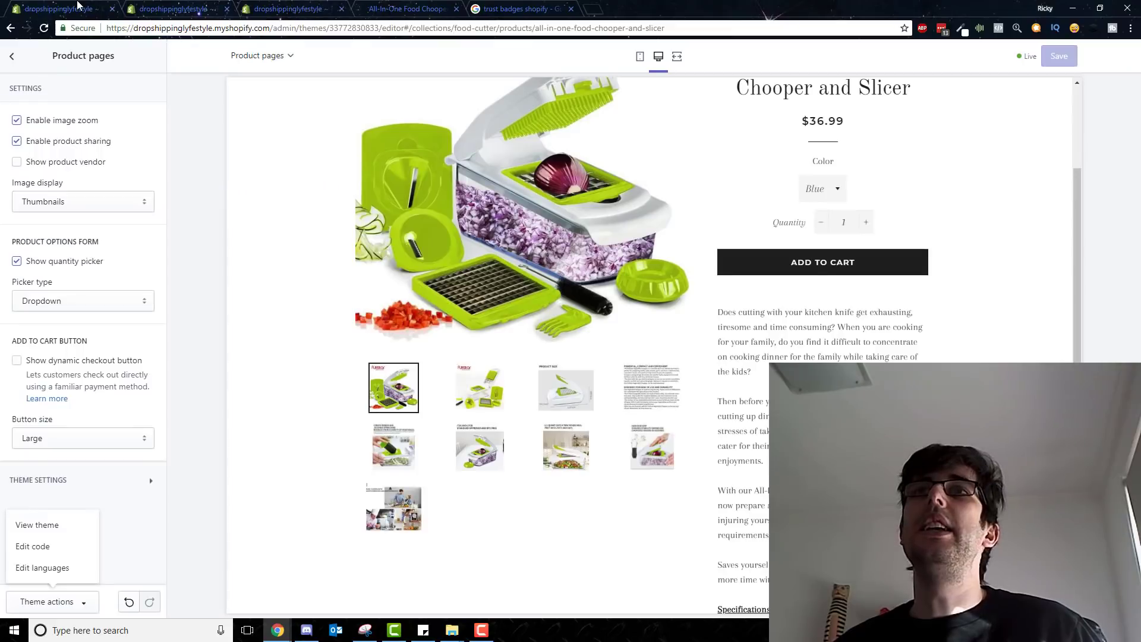
key("F5")
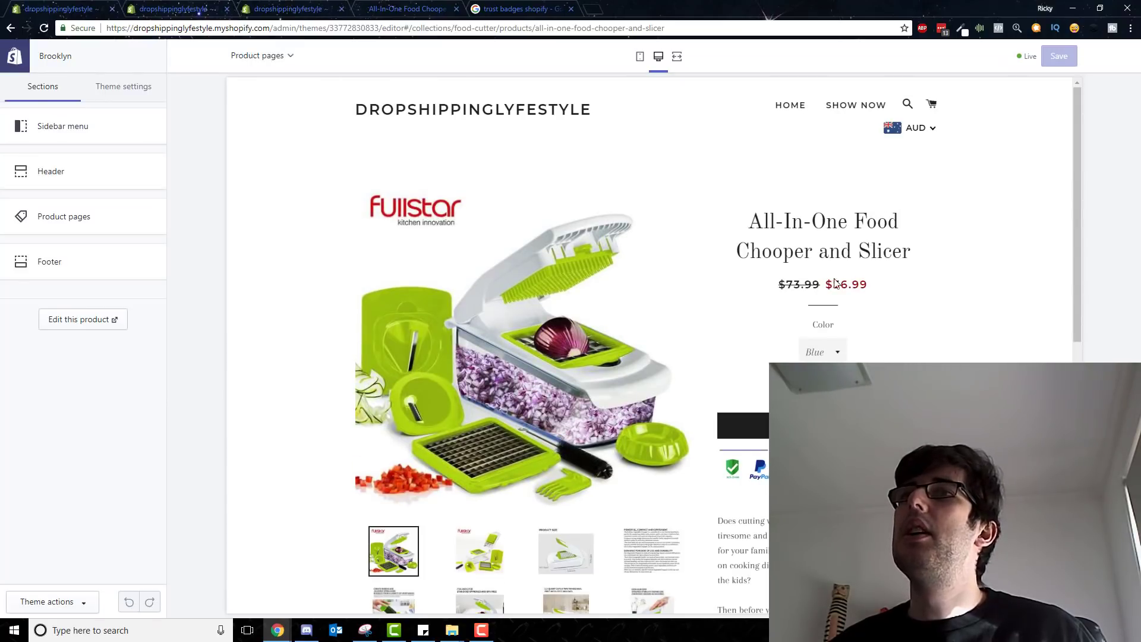
left_click_drag(844, 285, 869, 288)
left_click(887, 297)
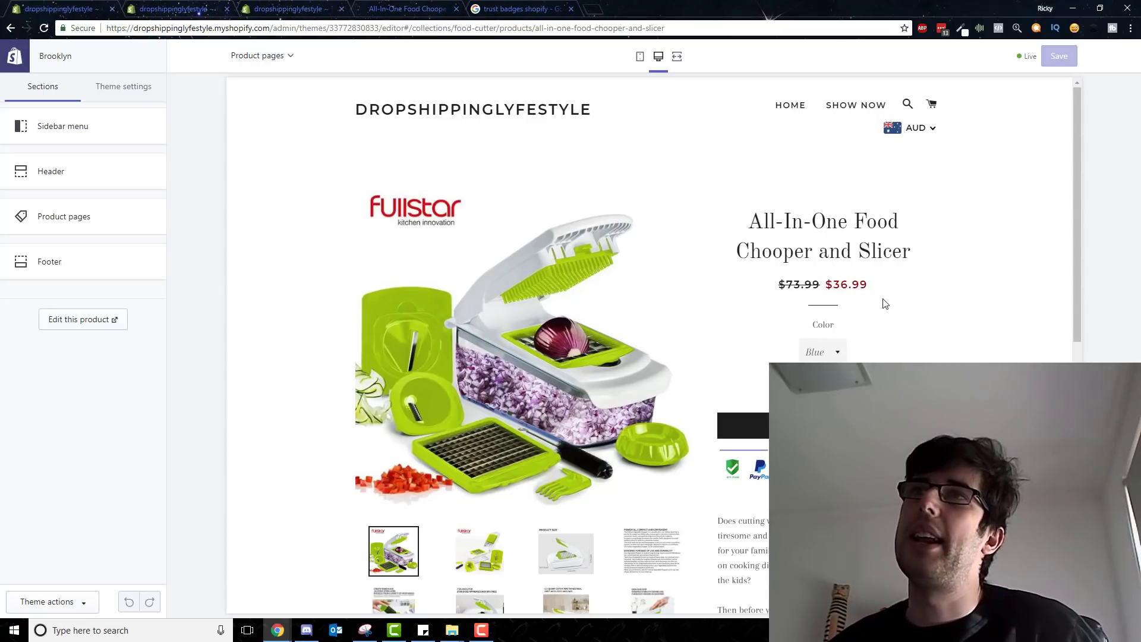
left_click(921, 288)
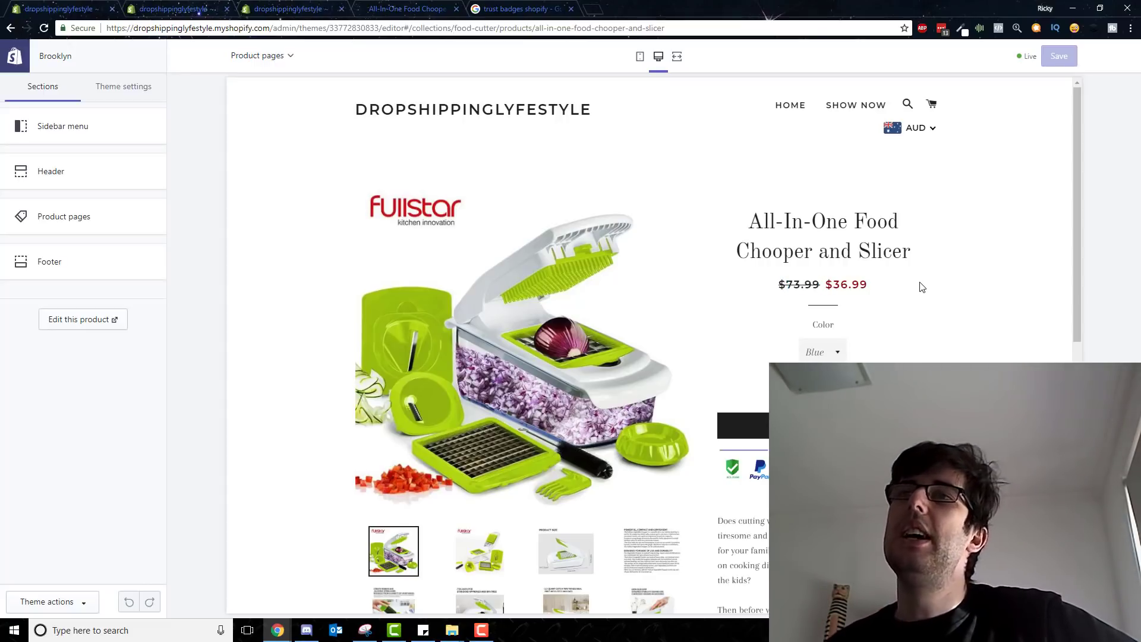
scroll(920, 288, "down", 1)
scroll(953, 269, "up", 1)
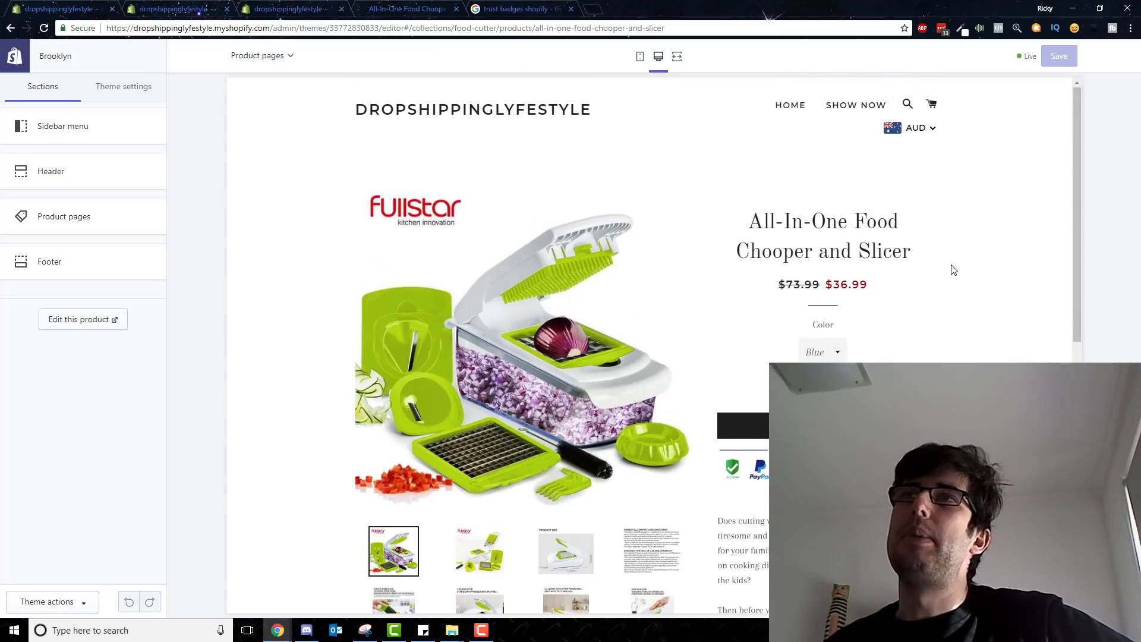
left_click_drag(774, 286, 843, 289)
Step: Scroll through the product page preview to review the prices and trust badges
scroll(826, 290, "down", 10)
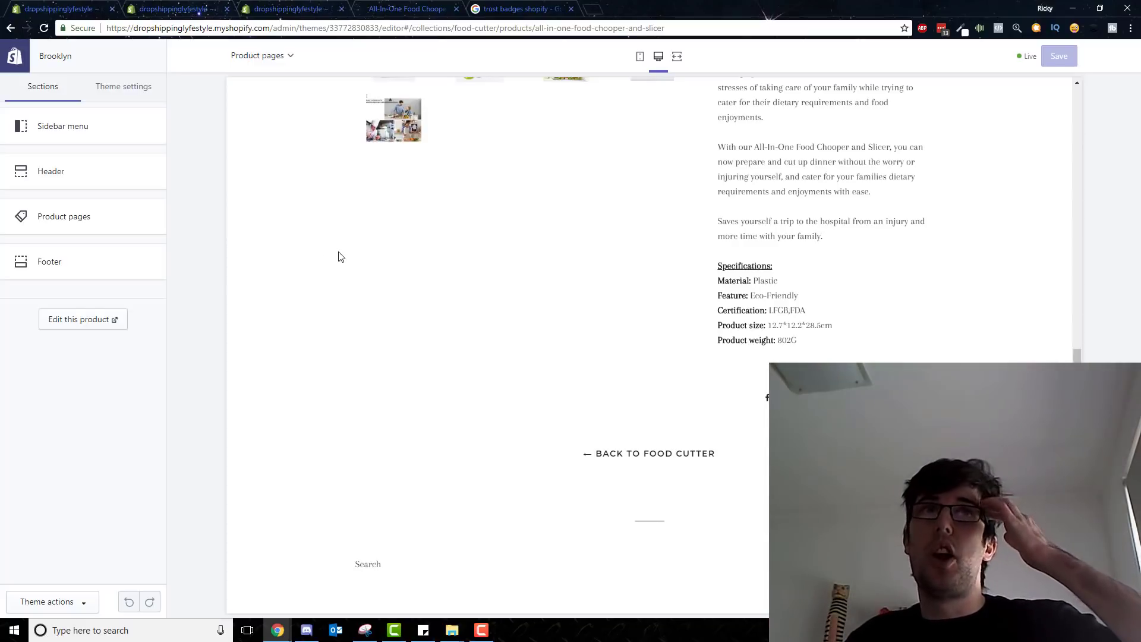
scroll(339, 257, "up", 3)
scroll(356, 268, "down", 3)
scroll(383, 272, "up", 6)
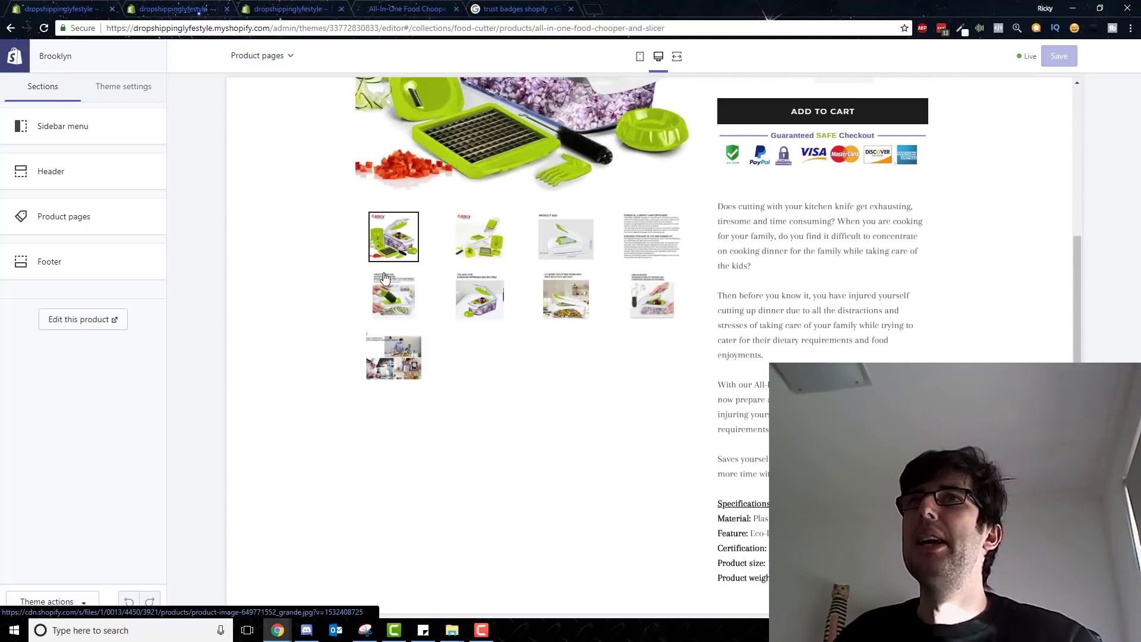
scroll(801, 332, "up", 3)
left_click(886, 272)
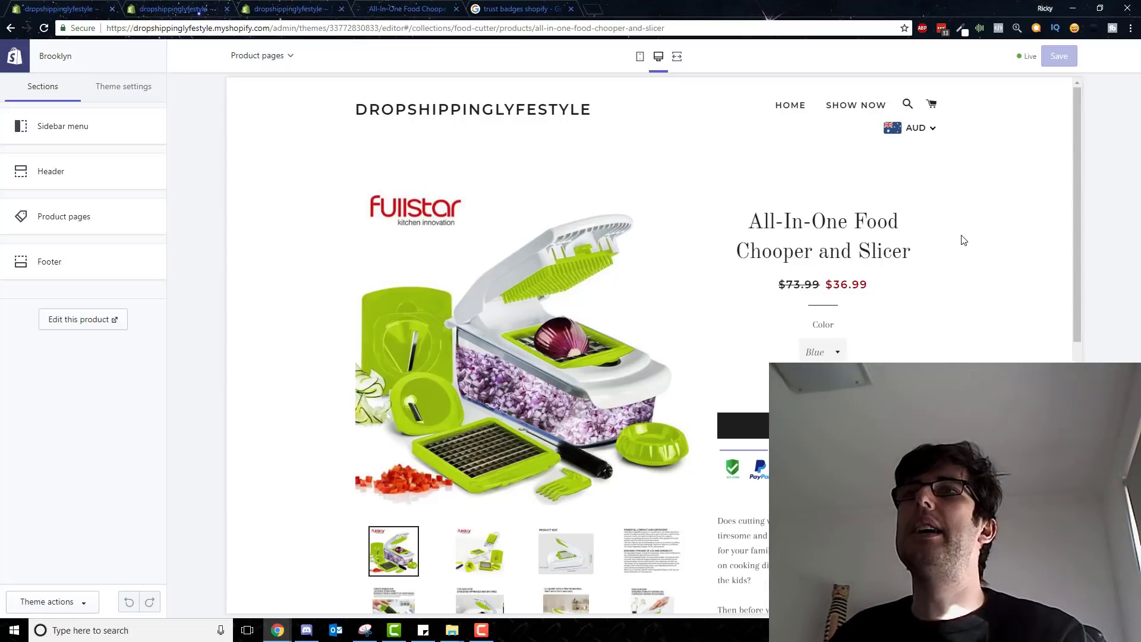
scroll(963, 239, "down", 2)
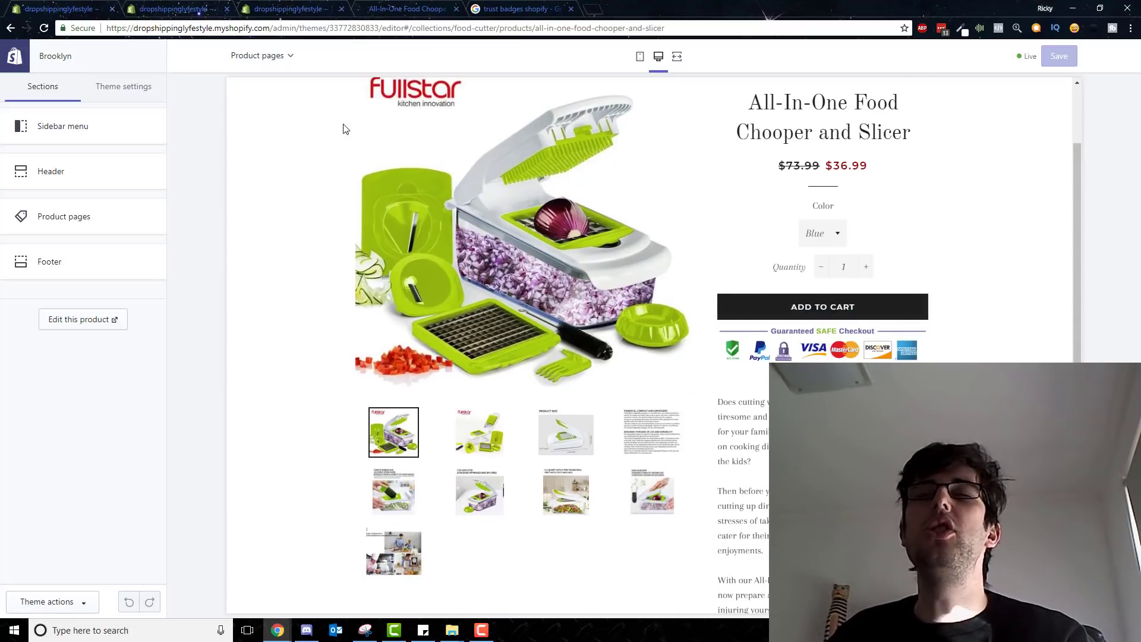
scroll(763, 305, "down", 7)
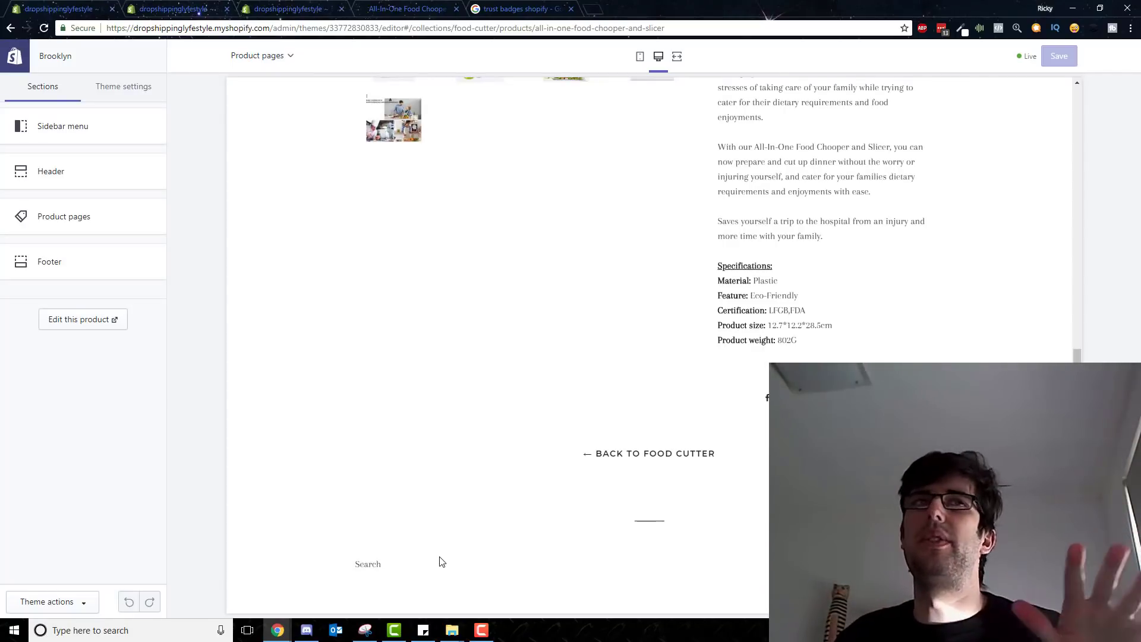
scroll(441, 561, "up", 4)
scroll(441, 561, "up", 1)
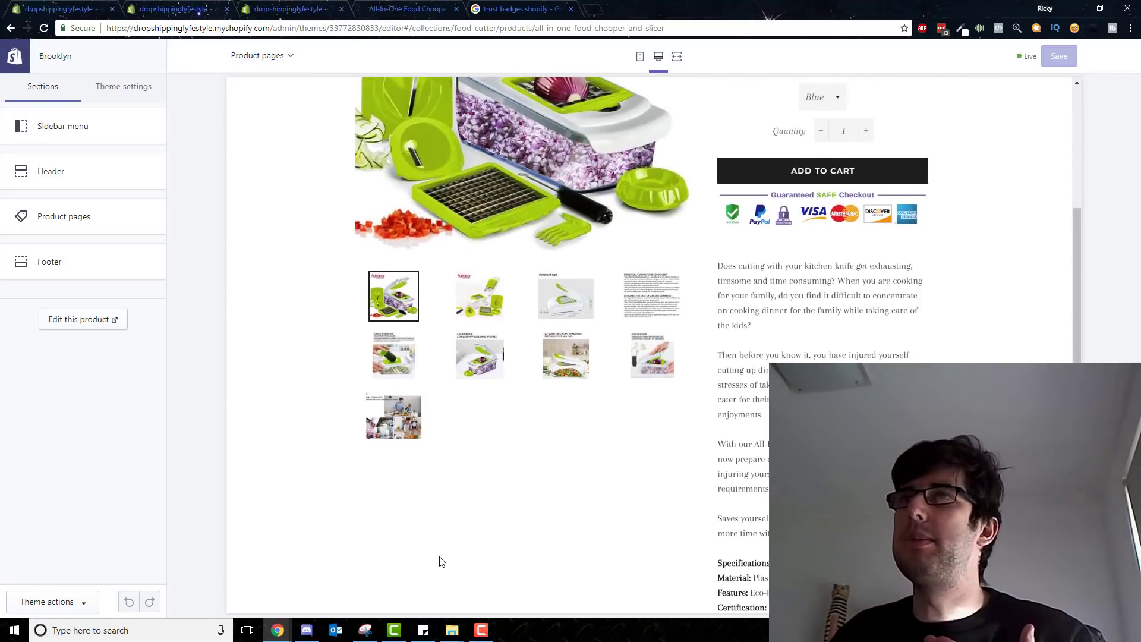
scroll(881, 339, "up", 4)
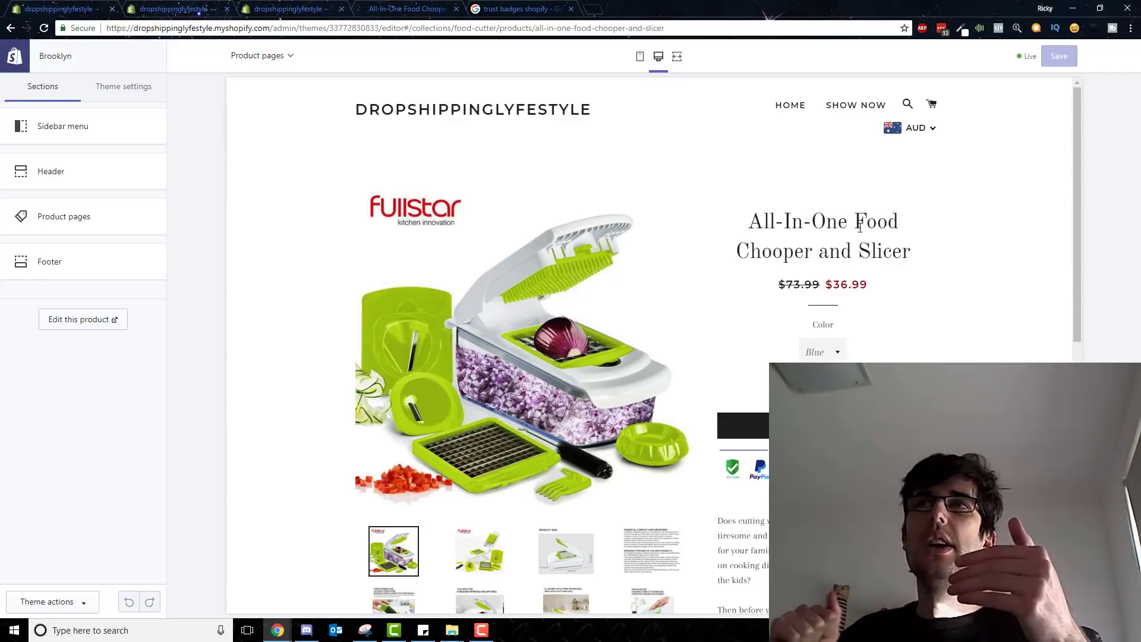
scroll(909, 271, "down", 2)
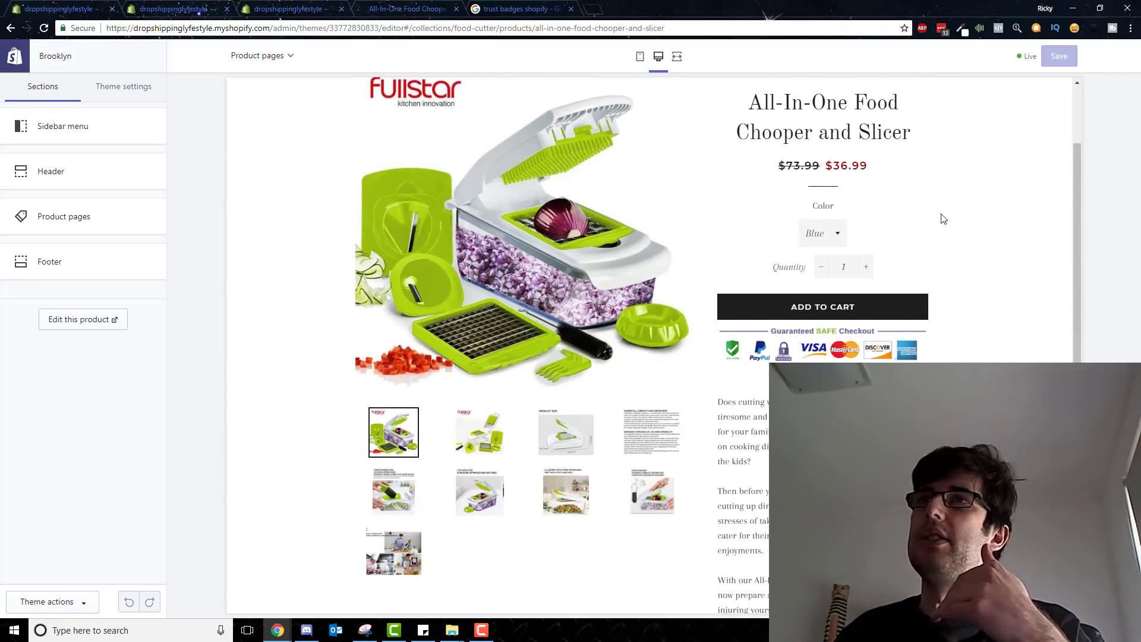
scroll(949, 208, "down", 2)
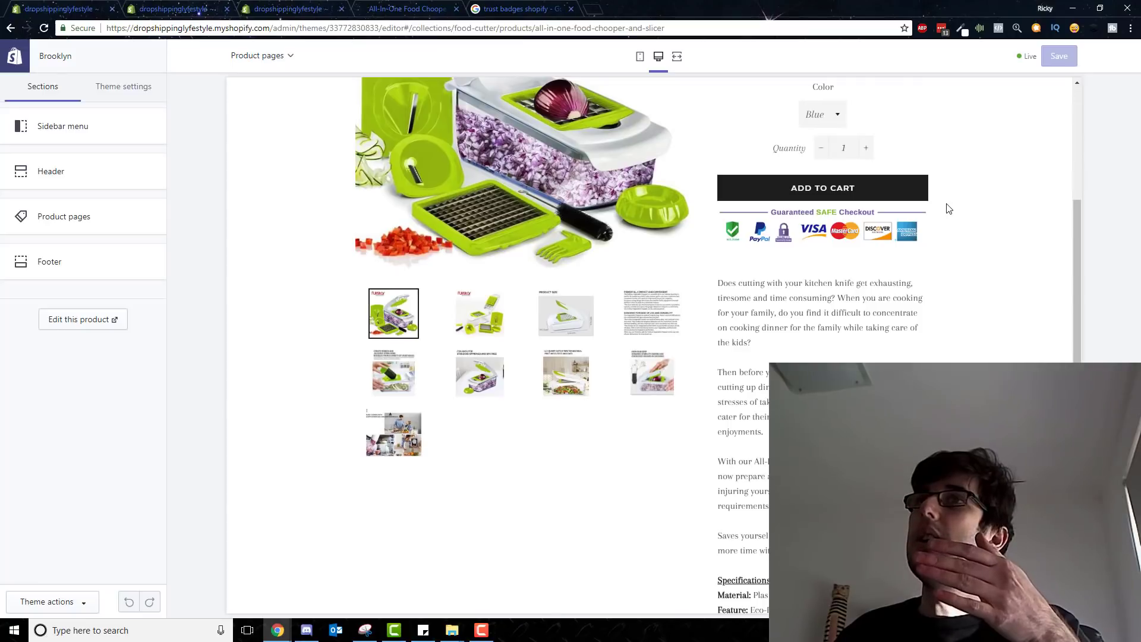
scroll(926, 297, "down", 4)
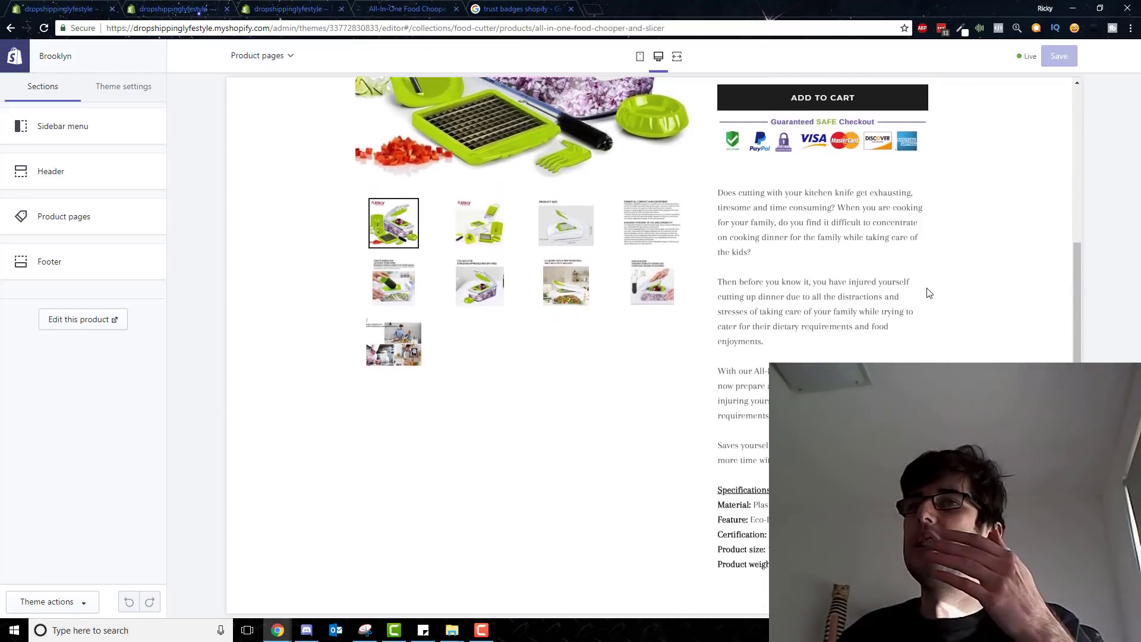
scroll(930, 290, "up", 6)
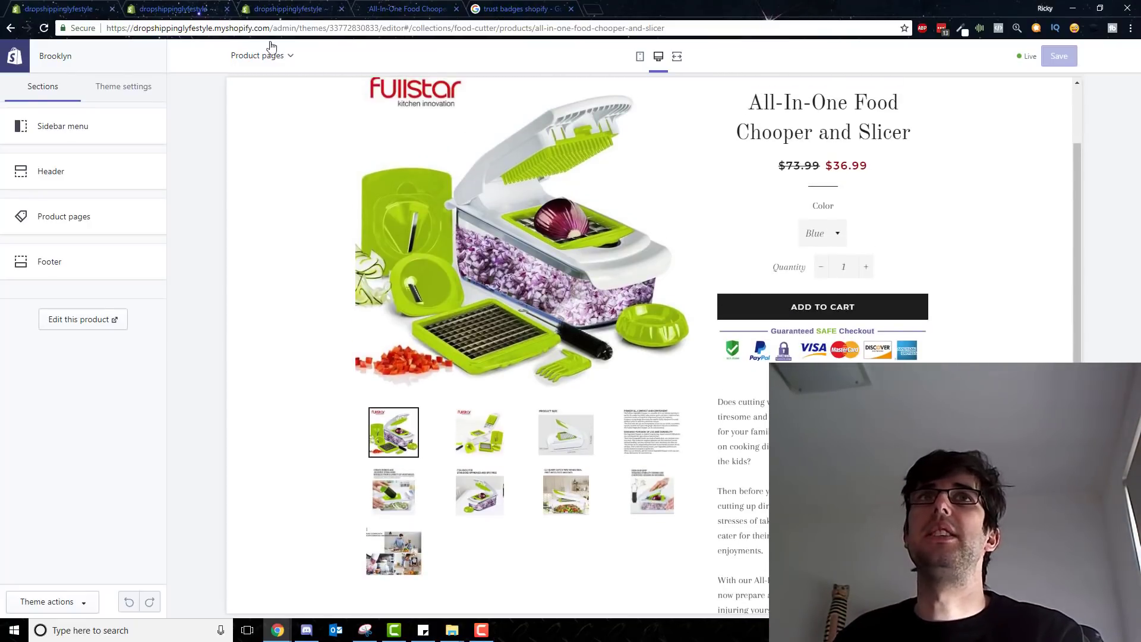
scroll(632, 98, "up", 2)
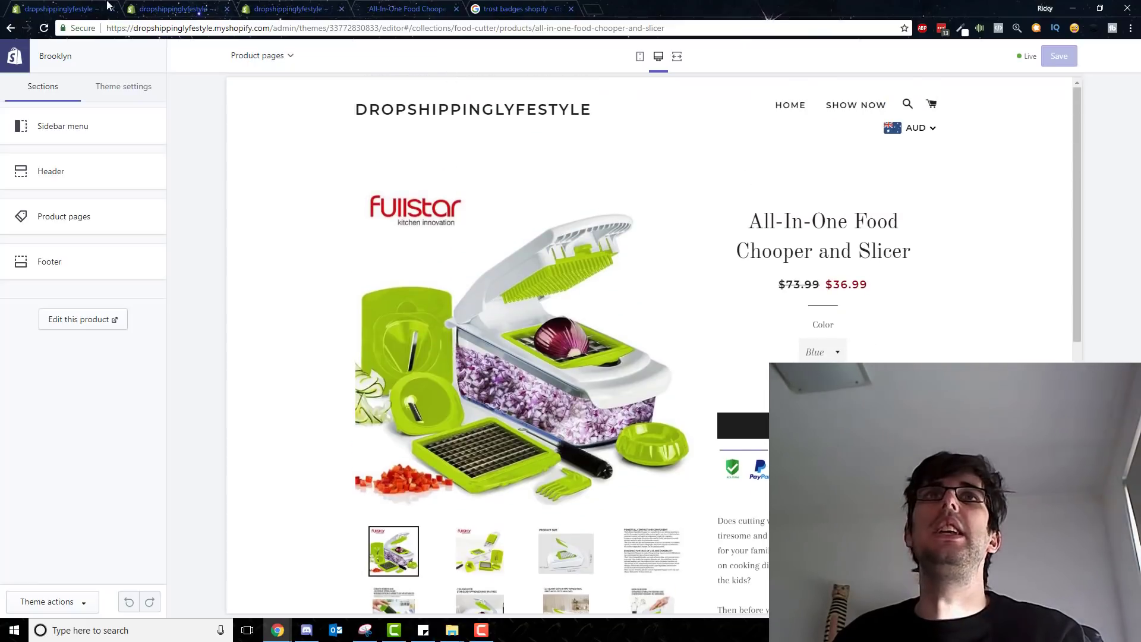
Step: From the bulk editor, look over the installed Apps list, then go to Online Store Themes
left_click(172, 8)
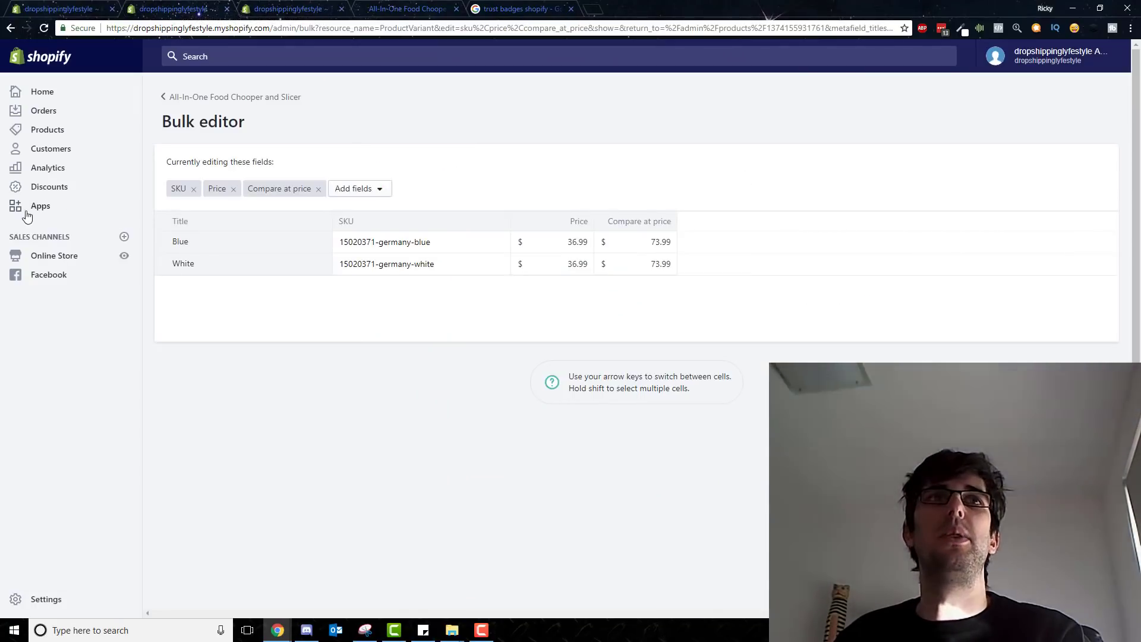
left_click(34, 210)
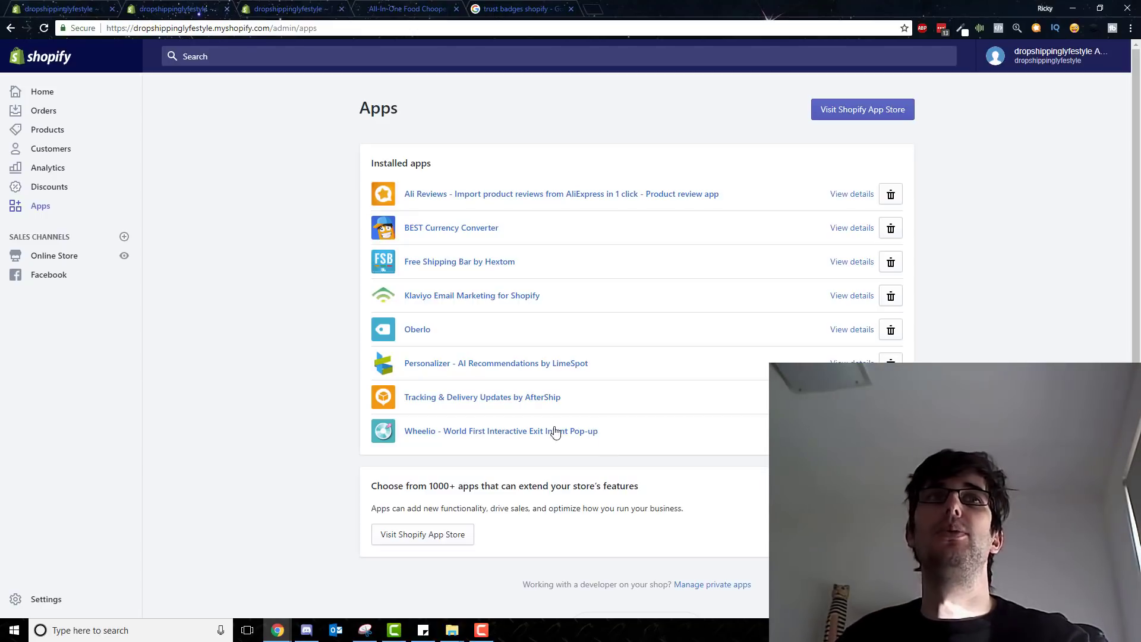
left_click(83, 264)
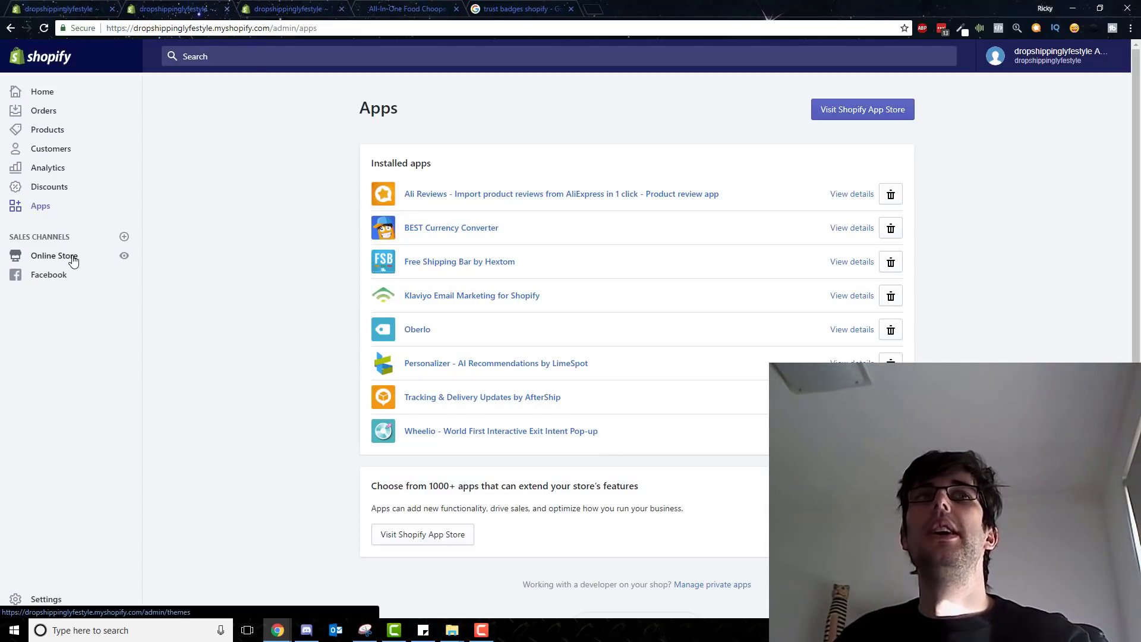
Step: On the Unicode Arrows page, select the heavy rightwards arrow from the Equilateral Triangle Arrowhead group
left_click(516, 8)
scroll(306, 255, "up", 1)
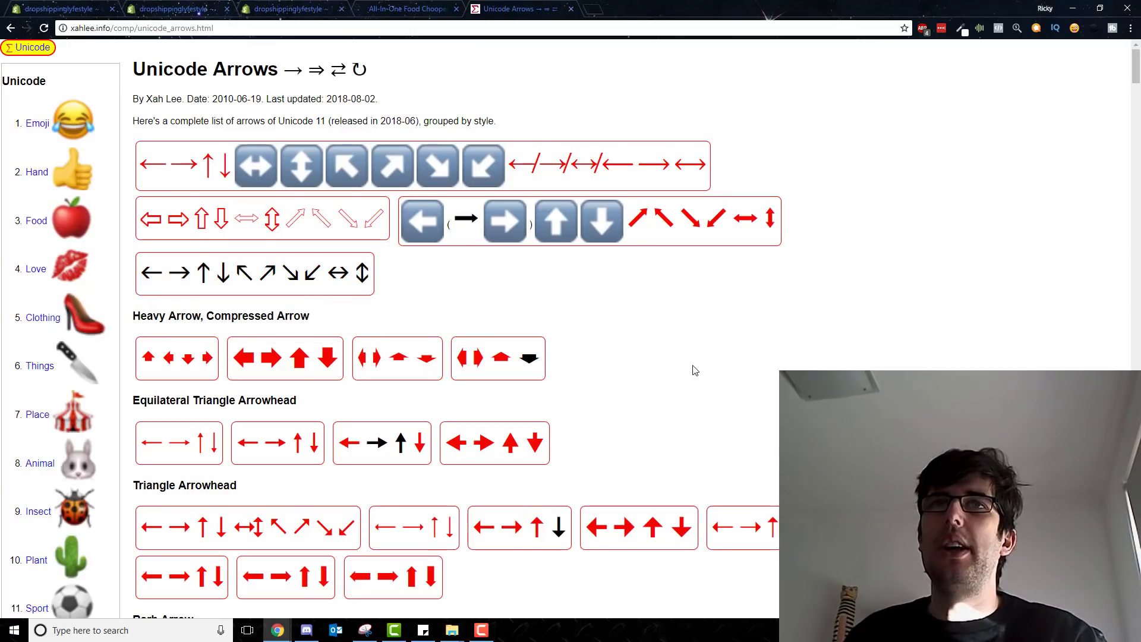
mouse_move(374, 447)
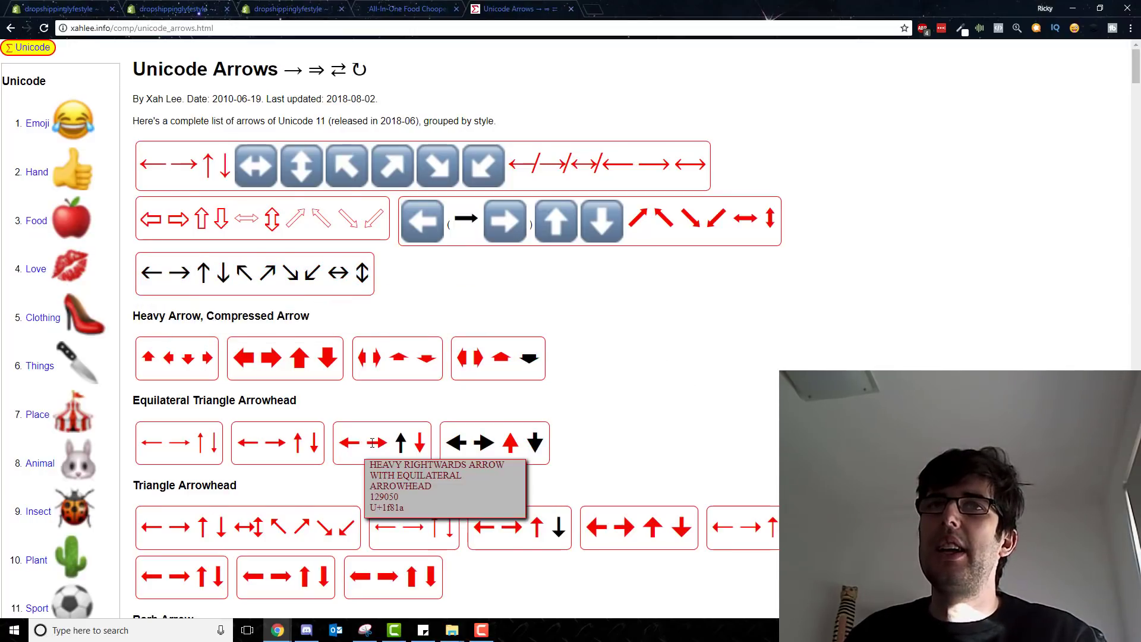
double_click(385, 442)
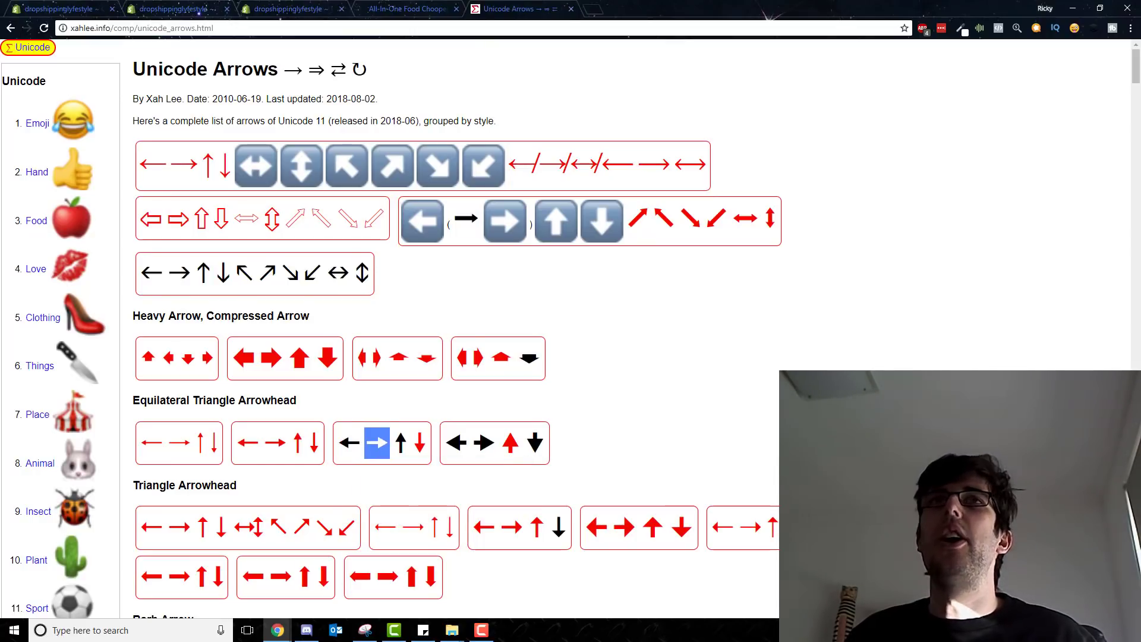
Step: Search the Brooklyn theme's language editor for the 'add to cart' translation
left_click(172, 9)
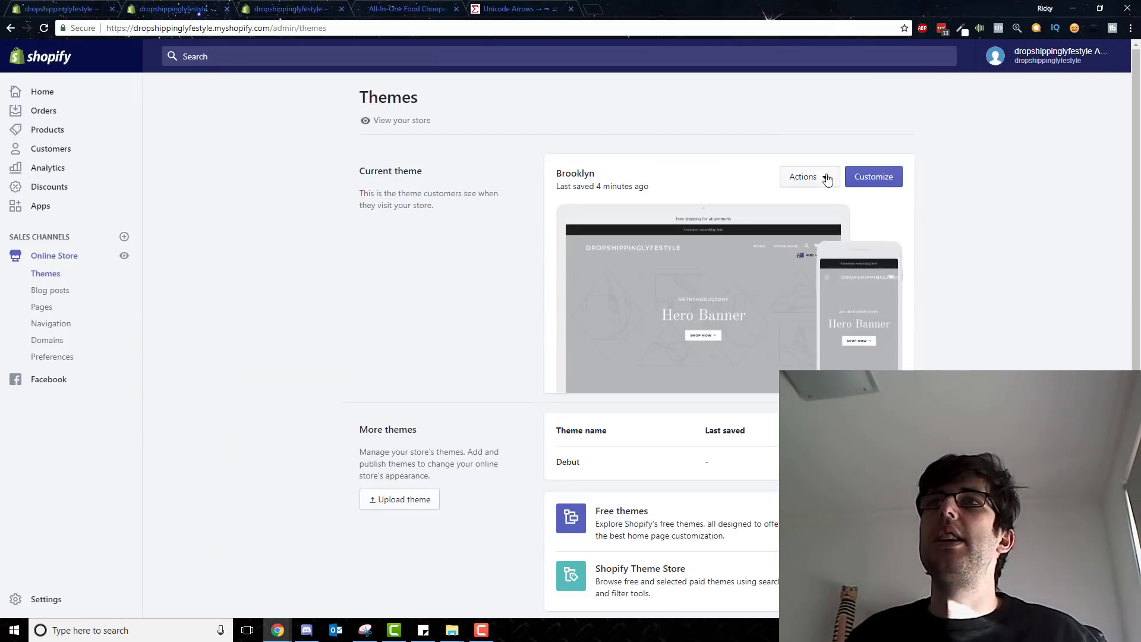
left_click(826, 179)
left_click(820, 331)
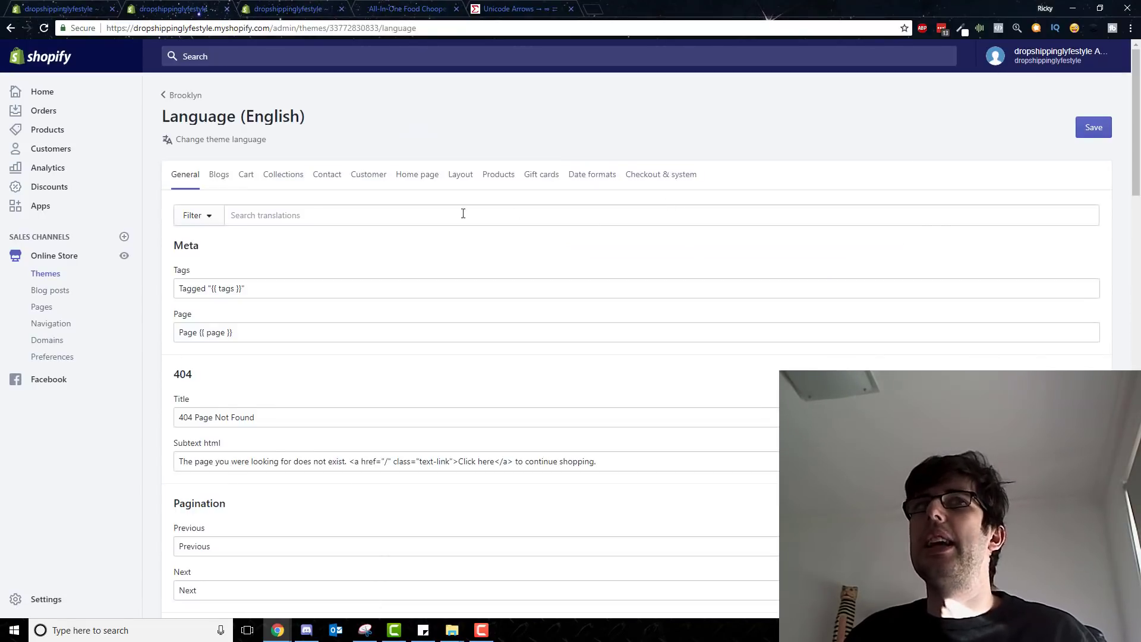
left_click(390, 217)
type("add")
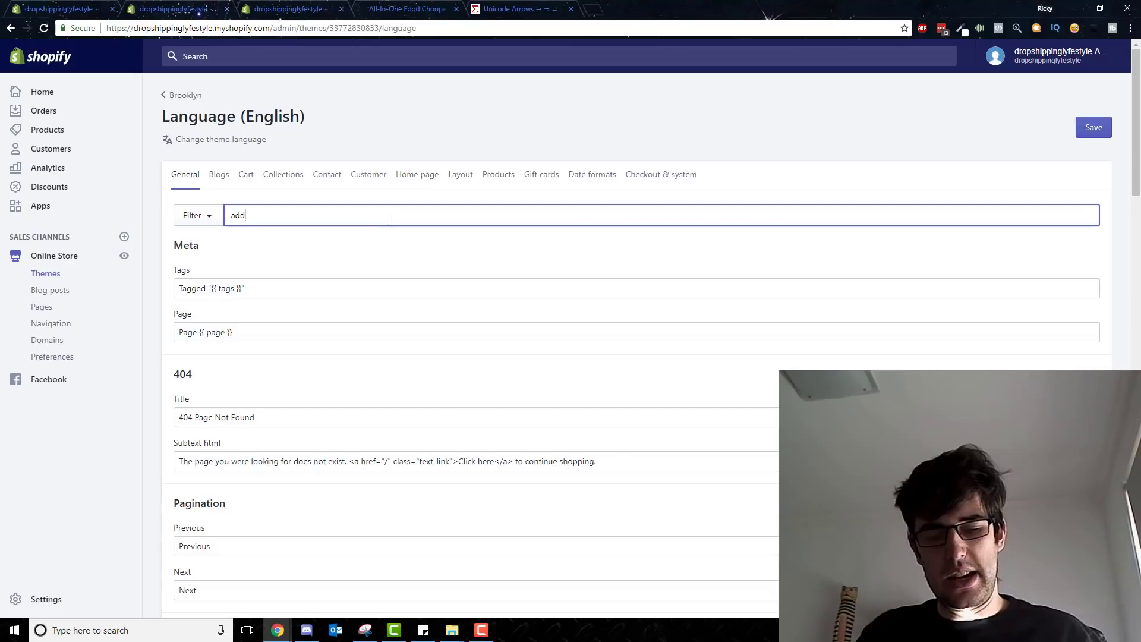
type(" to cart")
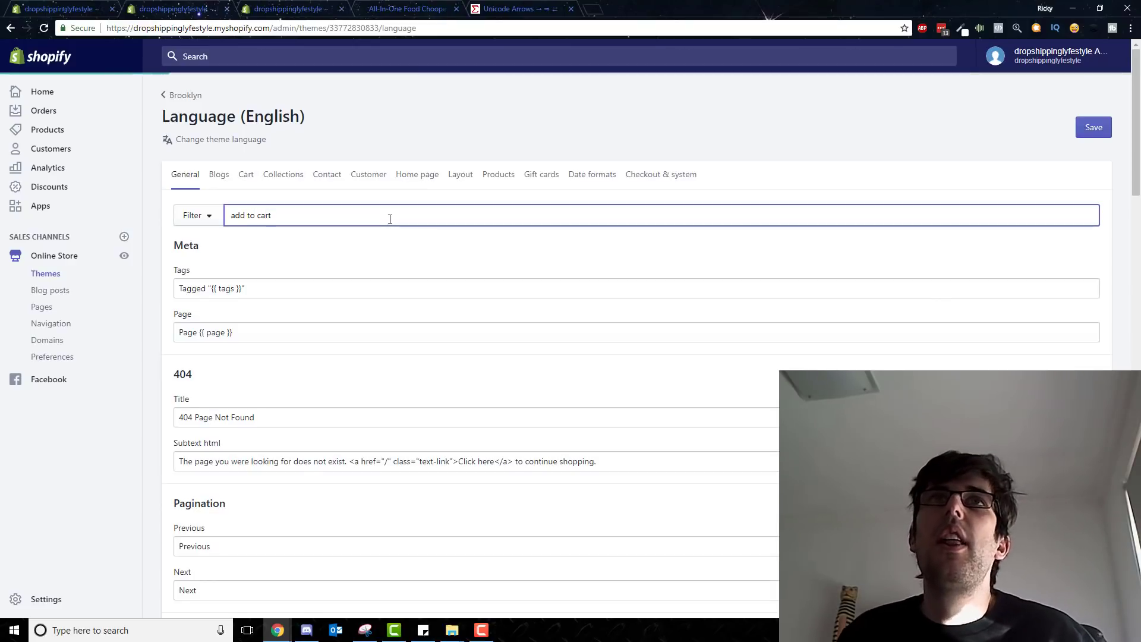
Step: Append a heavy right arrow to the 'Add to Cart' label and save it
left_click(274, 5)
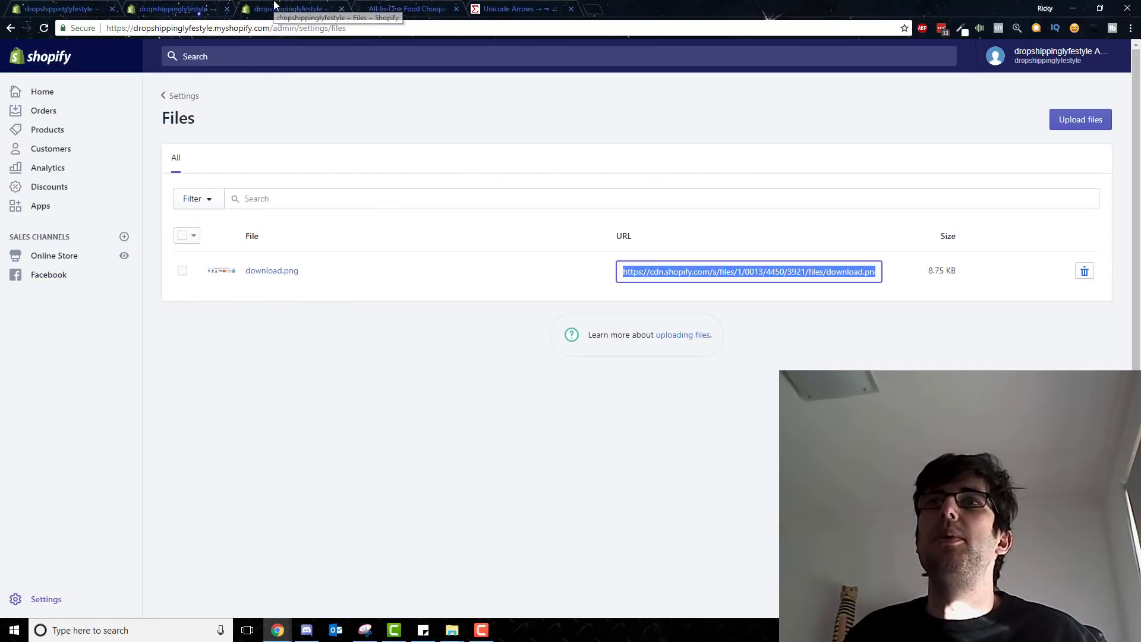
left_click(69, 6)
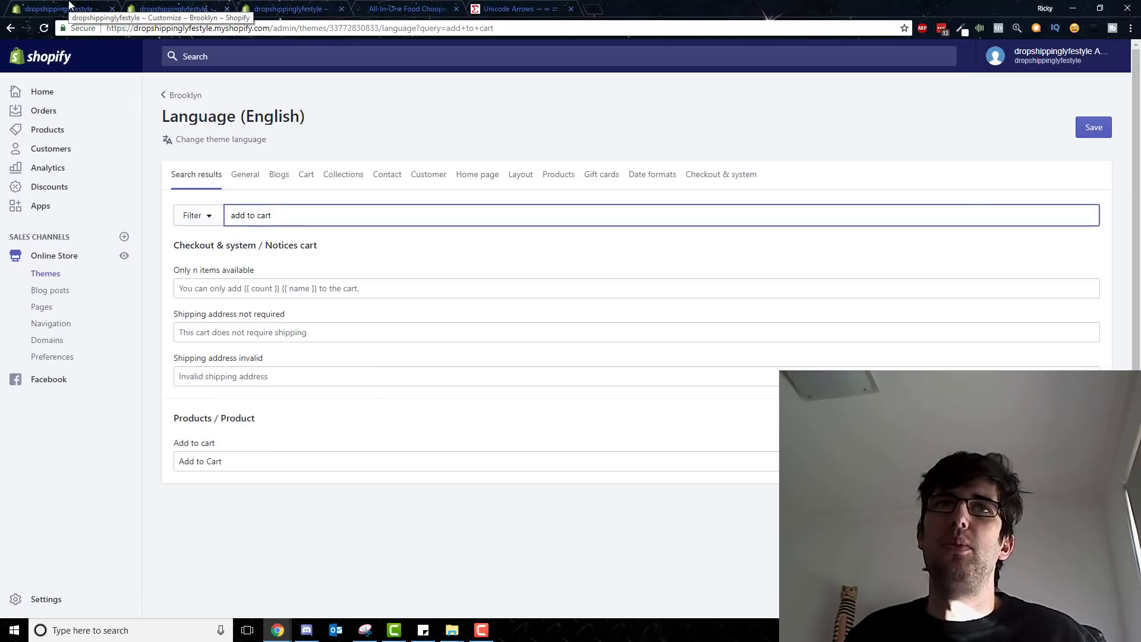
left_click(235, 464)
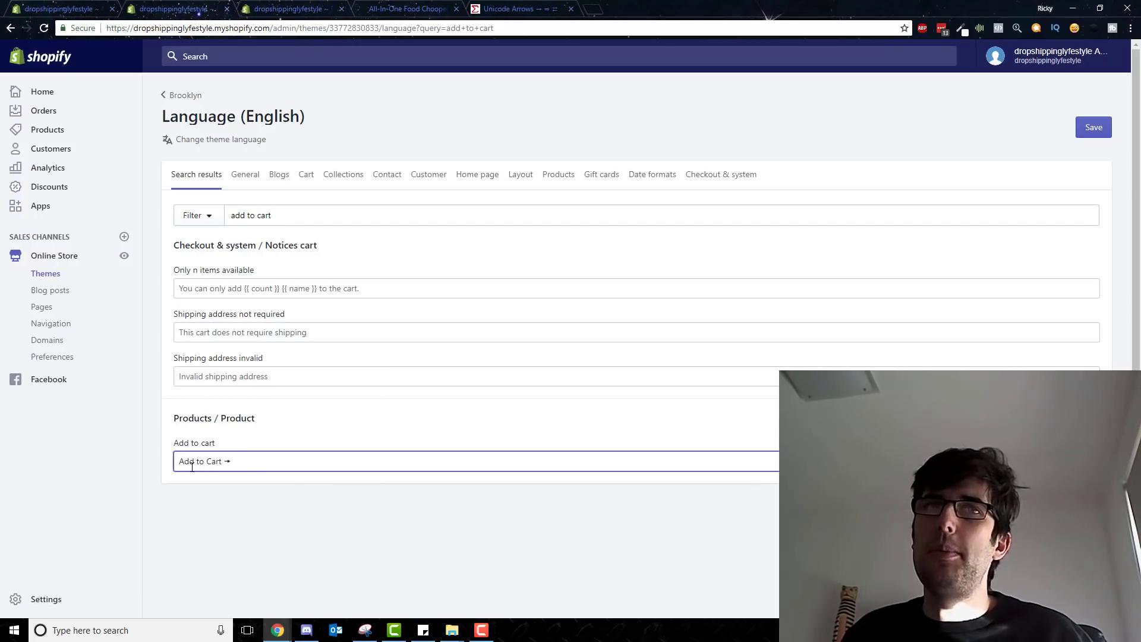
left_click(1093, 127)
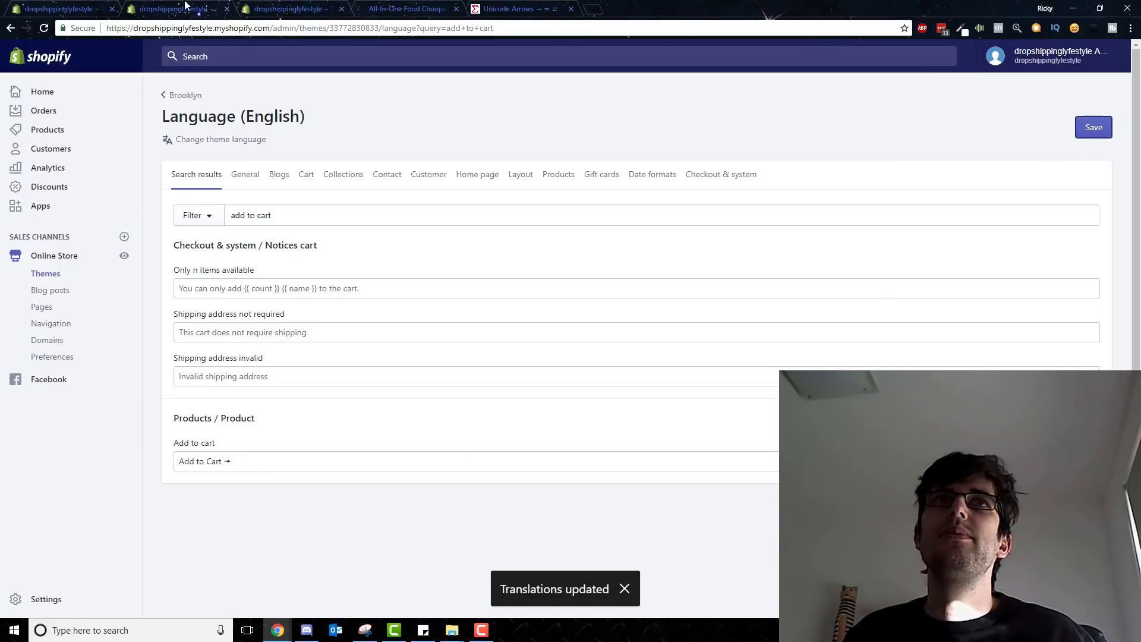
left_click(185, 8)
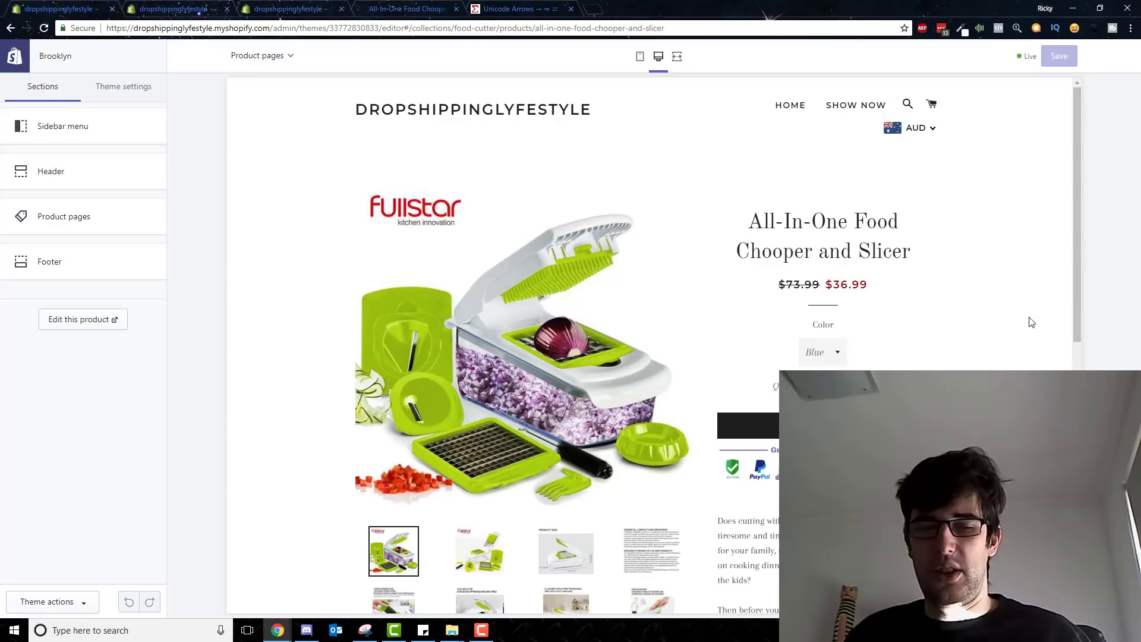
Step: Reload the theme editor and preview the product page at mobile size
key("F5")
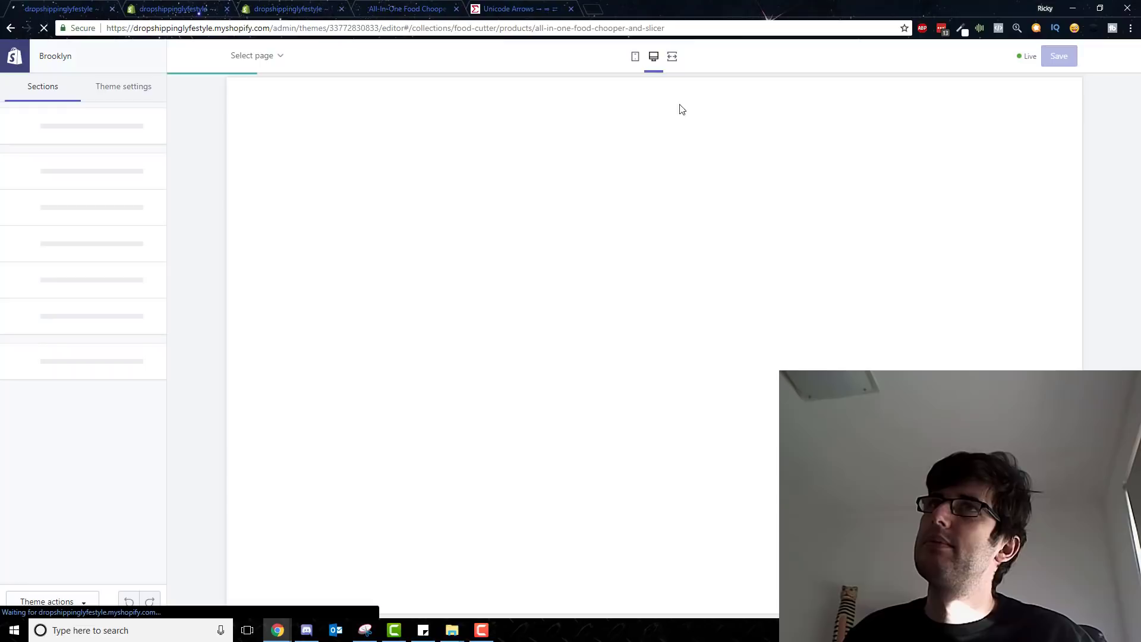
left_click(637, 58)
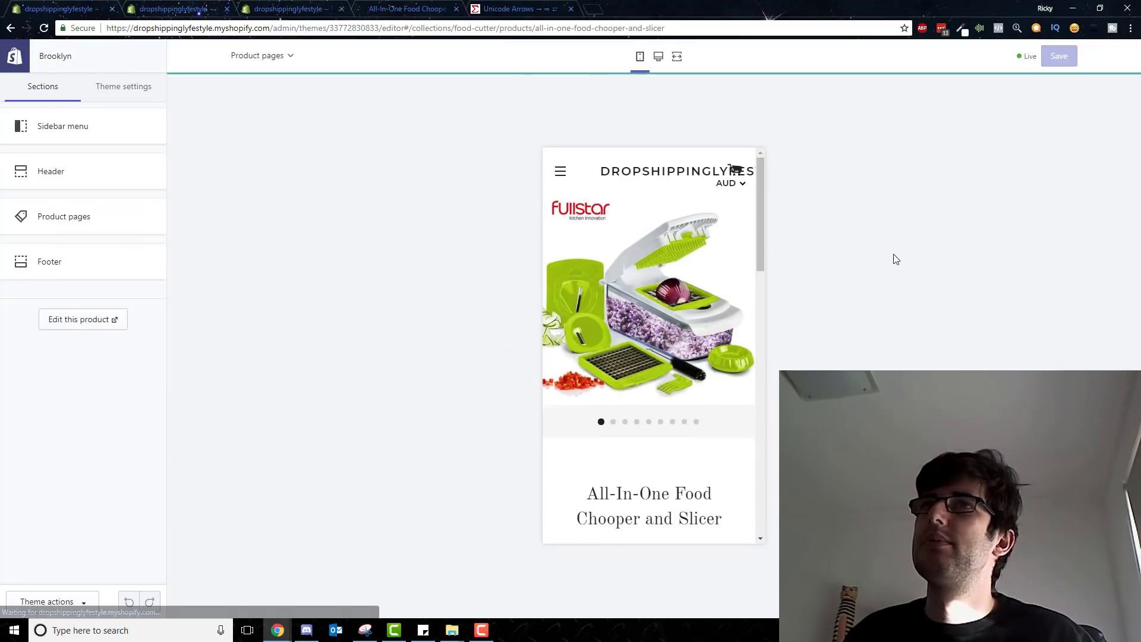
scroll(650, 270, "down", 5)
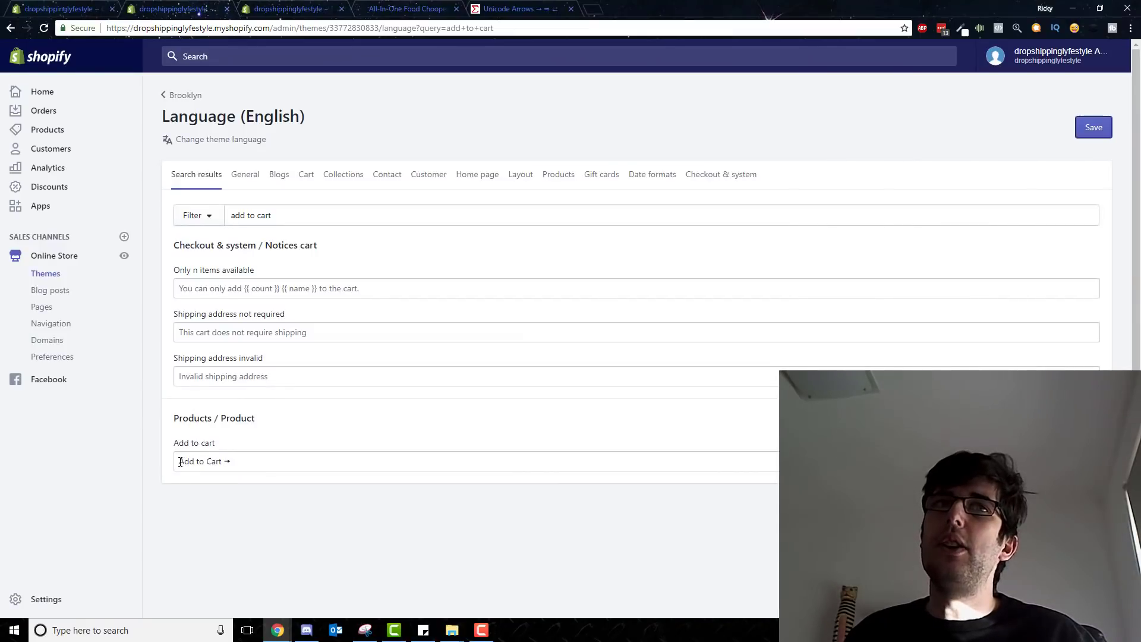
Step: Prefix the Add to cart translation with '+ ' and save it
left_click(181, 461)
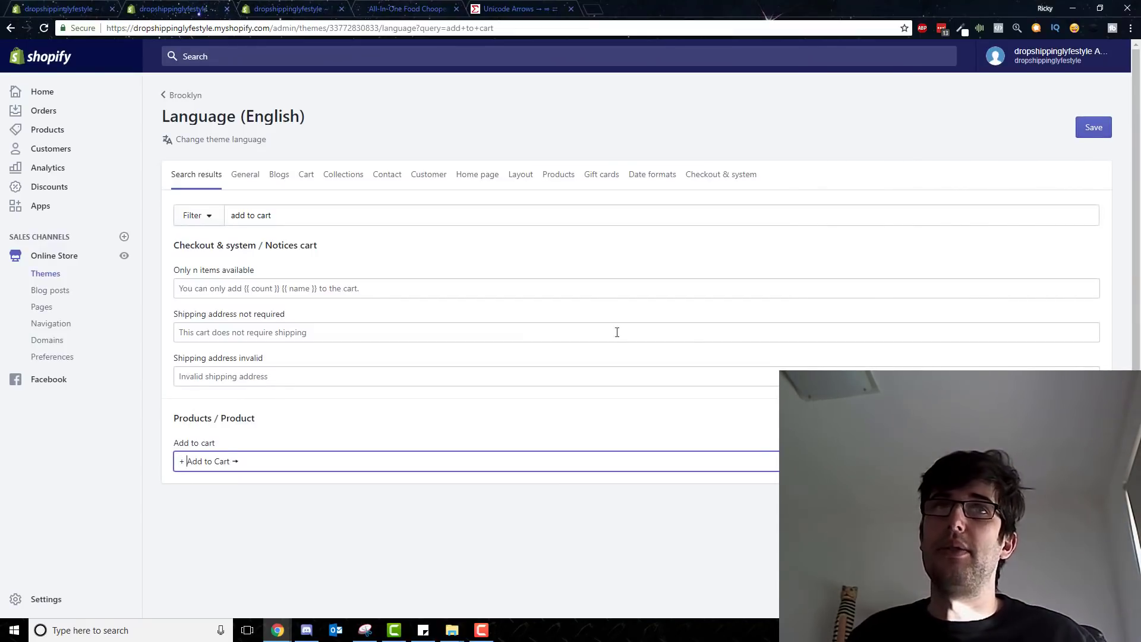
left_click(1097, 131)
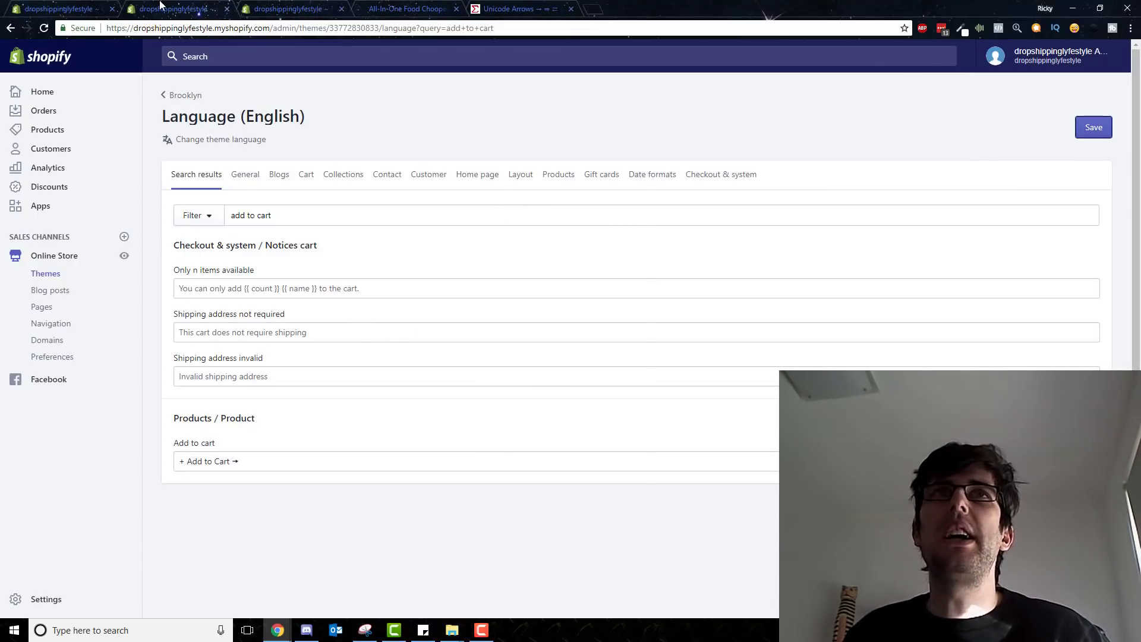
left_click(294, 7)
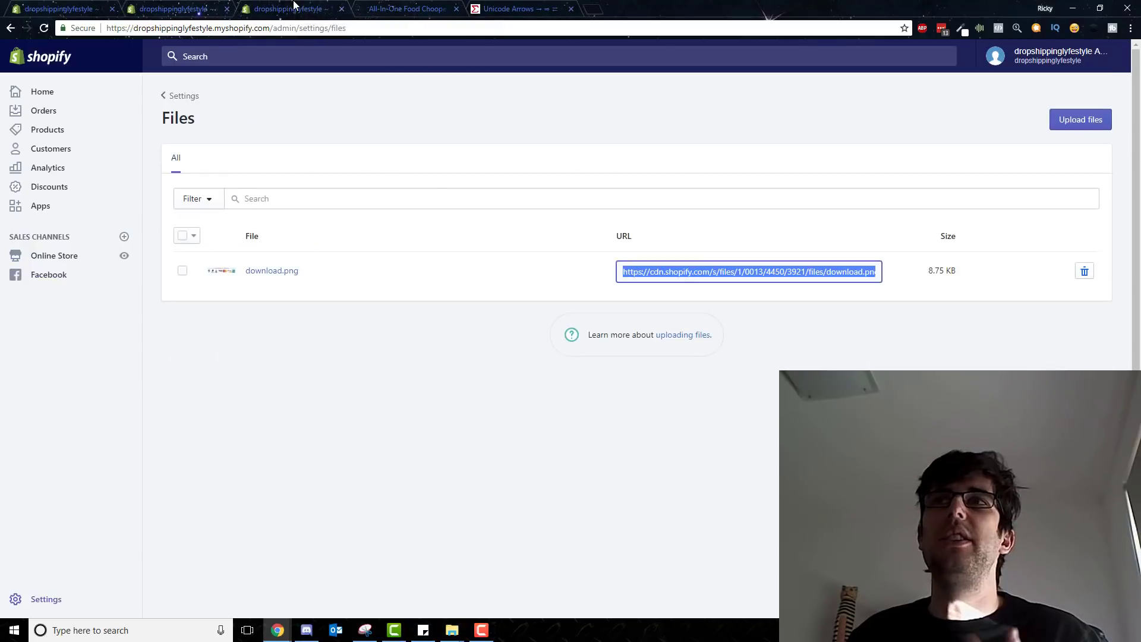
left_click(193, 6)
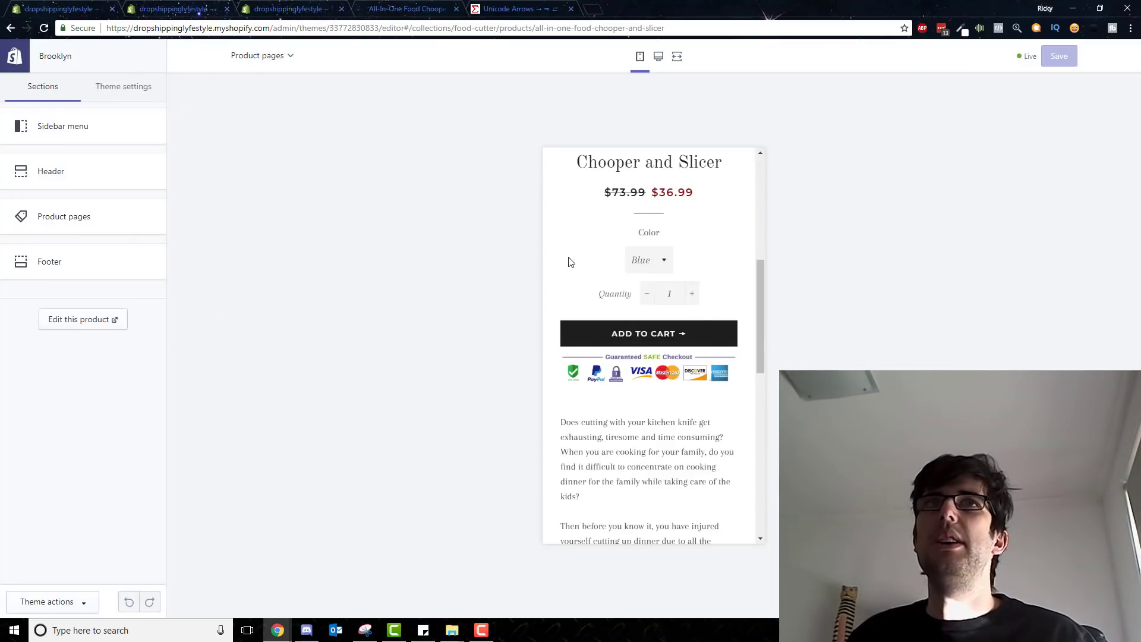
Step: Reload the mobile preview to confirm the '+ ADD TO CART →' button
key("F5")
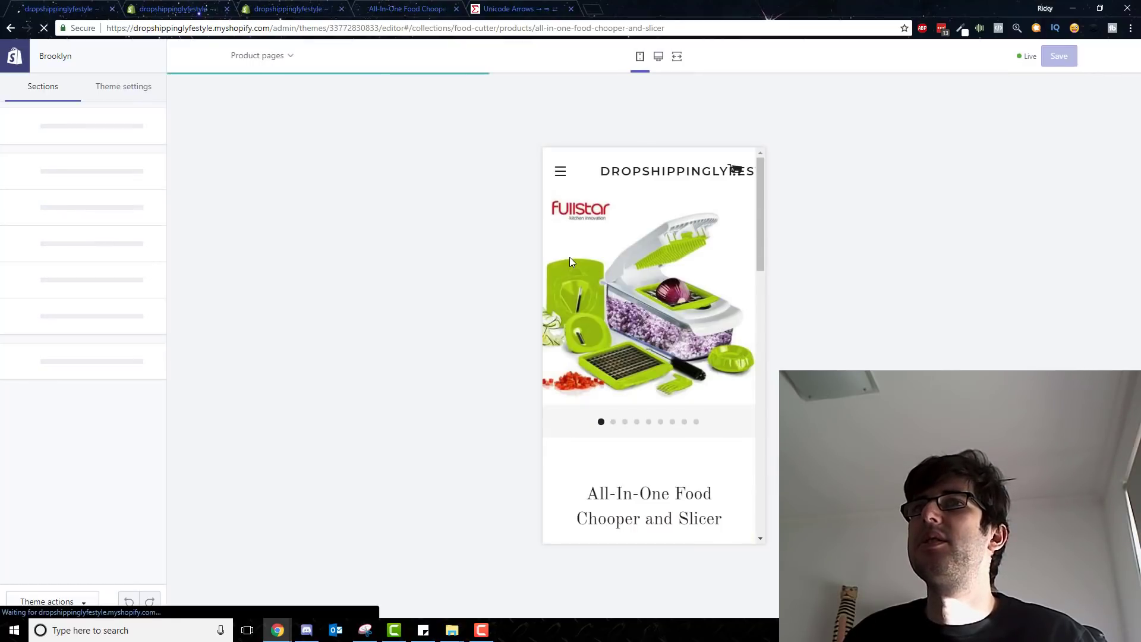
scroll(600, 254, "down", 5)
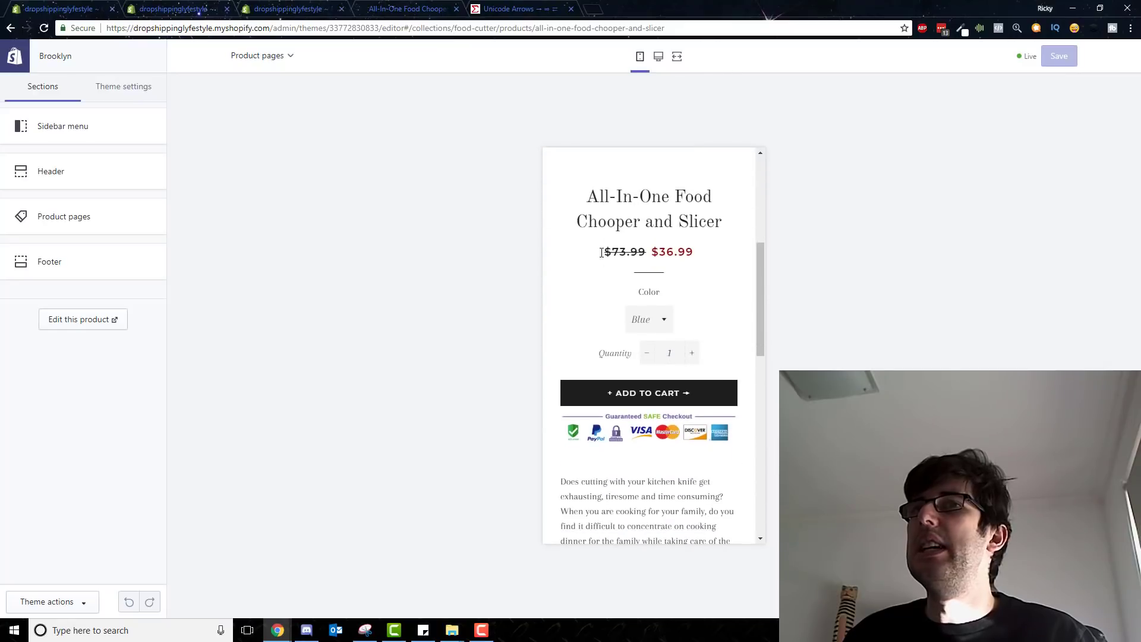
scroll(600, 253, "down", 2)
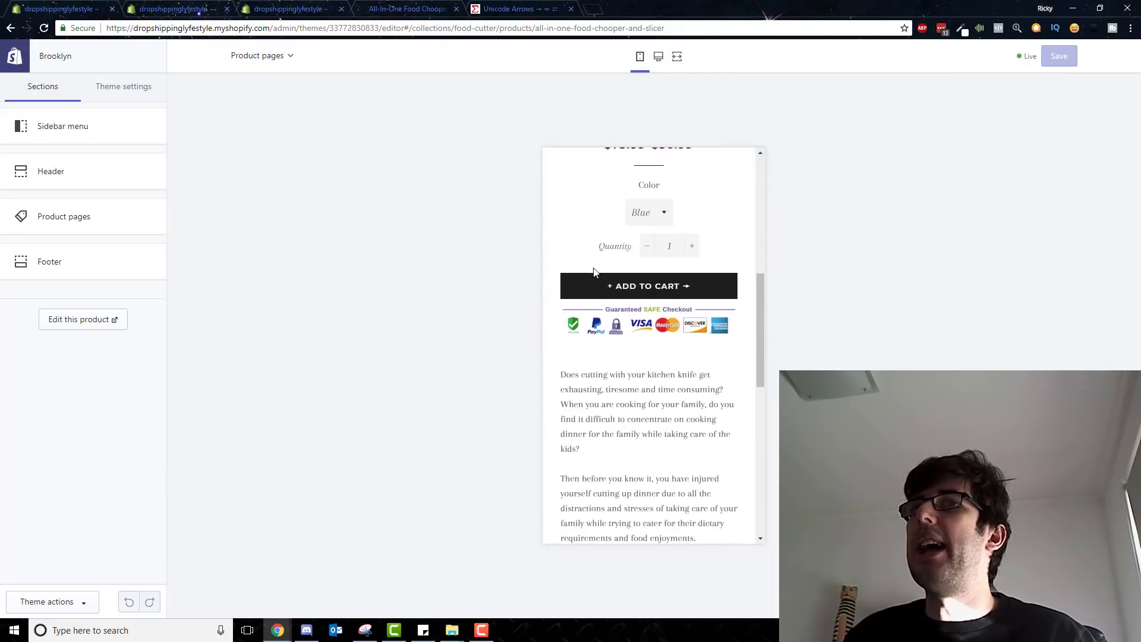
scroll(617, 257, "up", 3)
scroll(607, 273, "up", 4)
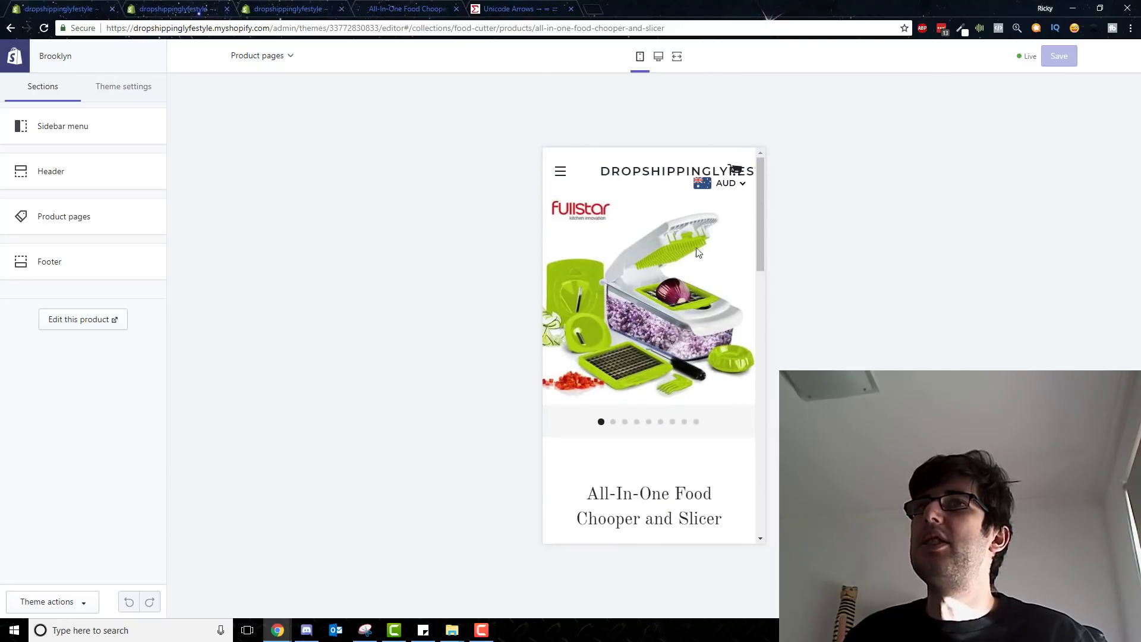
left_click(613, 421)
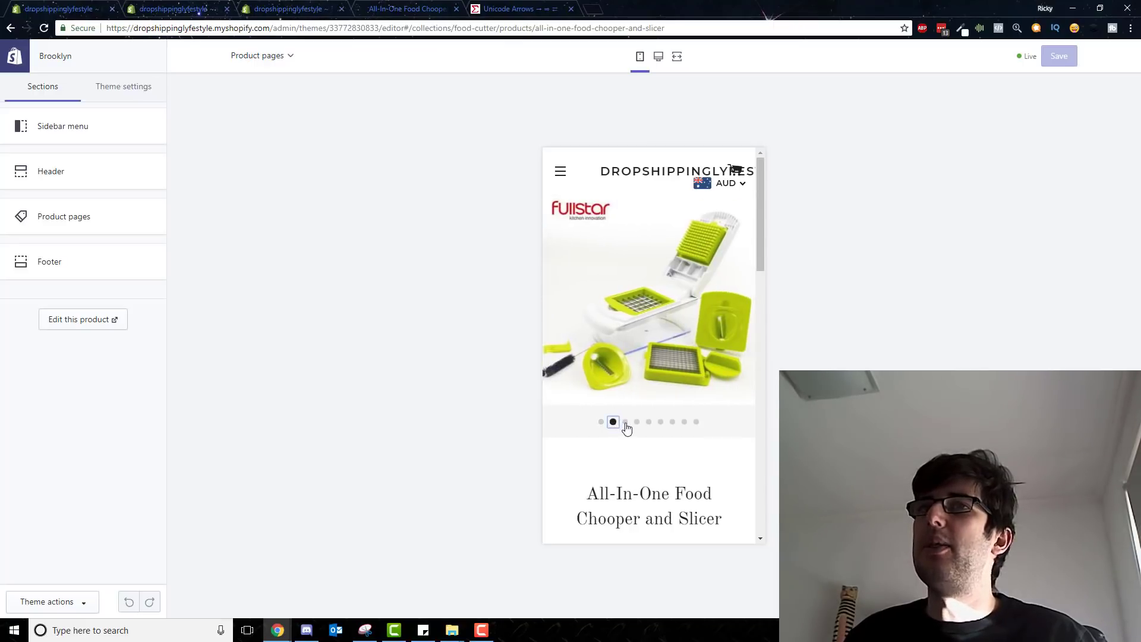
left_click(624, 422)
scroll(647, 428, "down", 1)
left_click(637, 391)
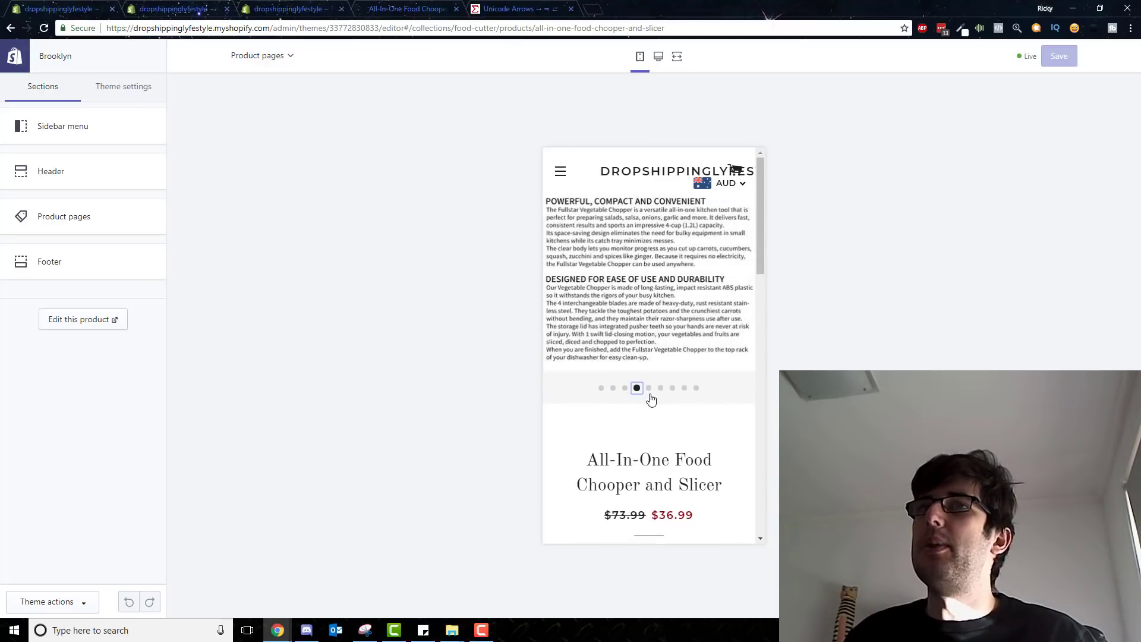
left_click(648, 391)
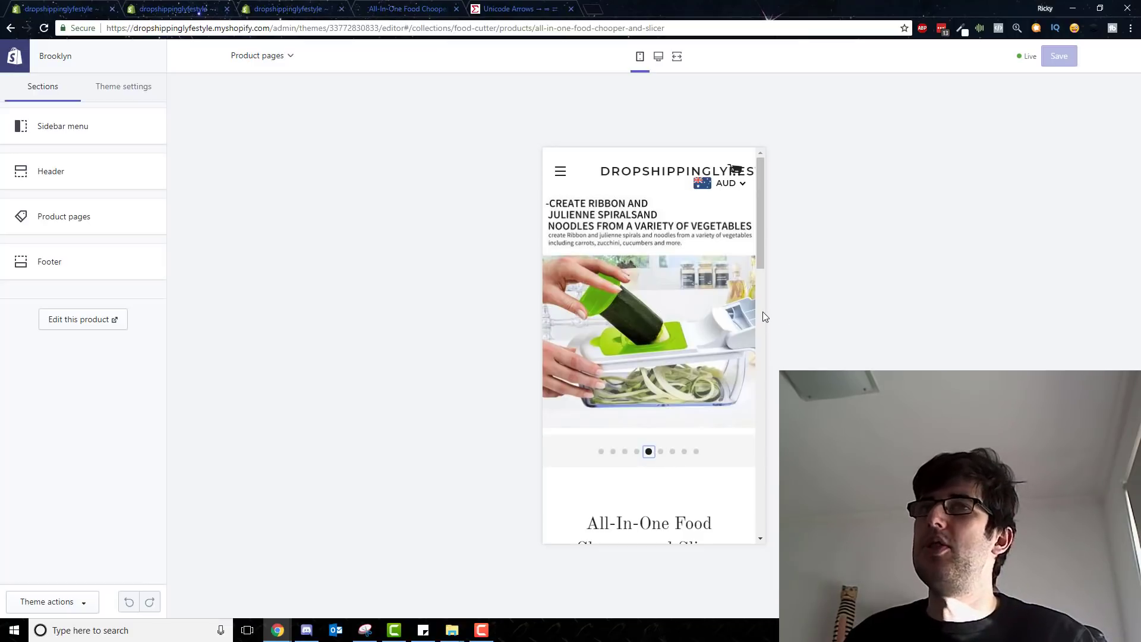
scroll(762, 311, "down", 2)
scroll(674, 347, "down", 1)
scroll(606, 275, "up", 1)
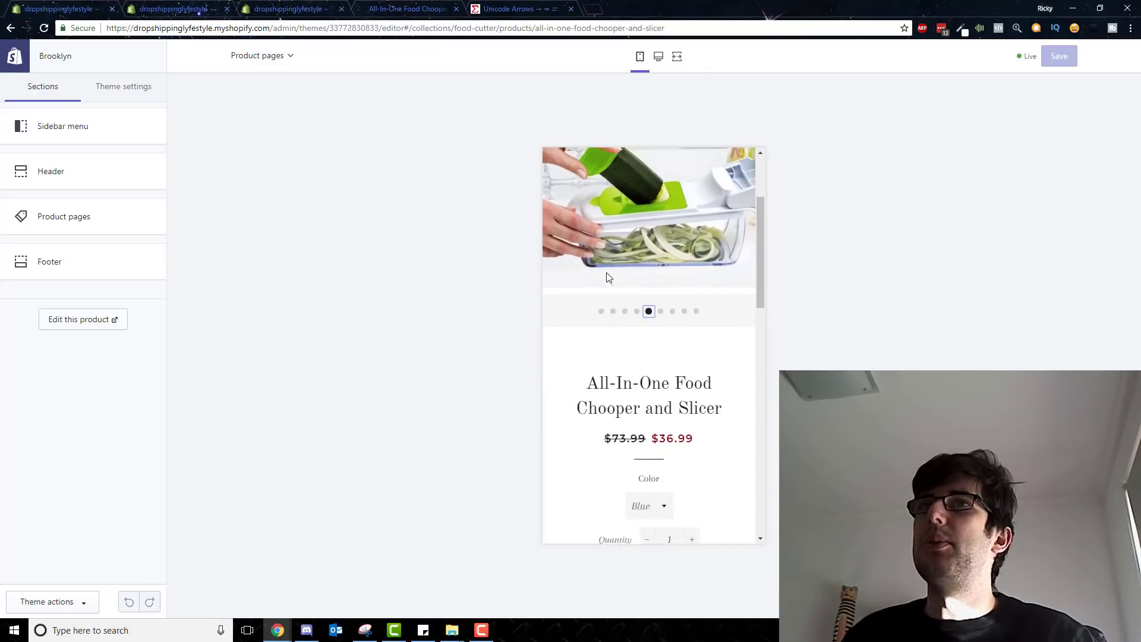
scroll(613, 291, "up", 2)
scroll(612, 291, "down", 3)
scroll(612, 291, "up", 4)
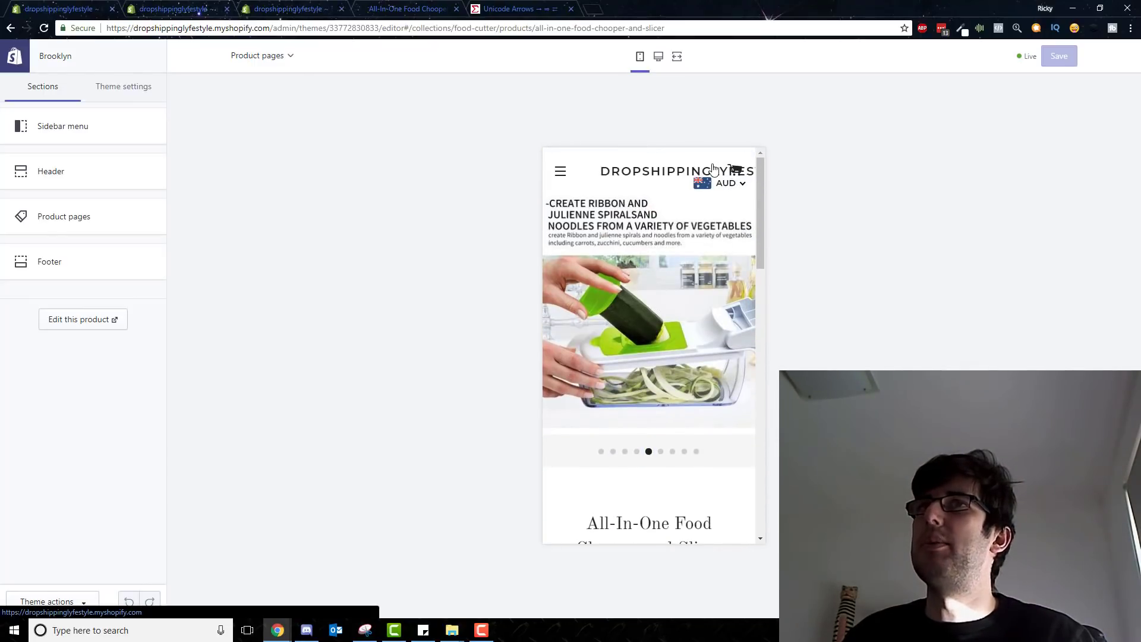
scroll(619, 218, "down", 4)
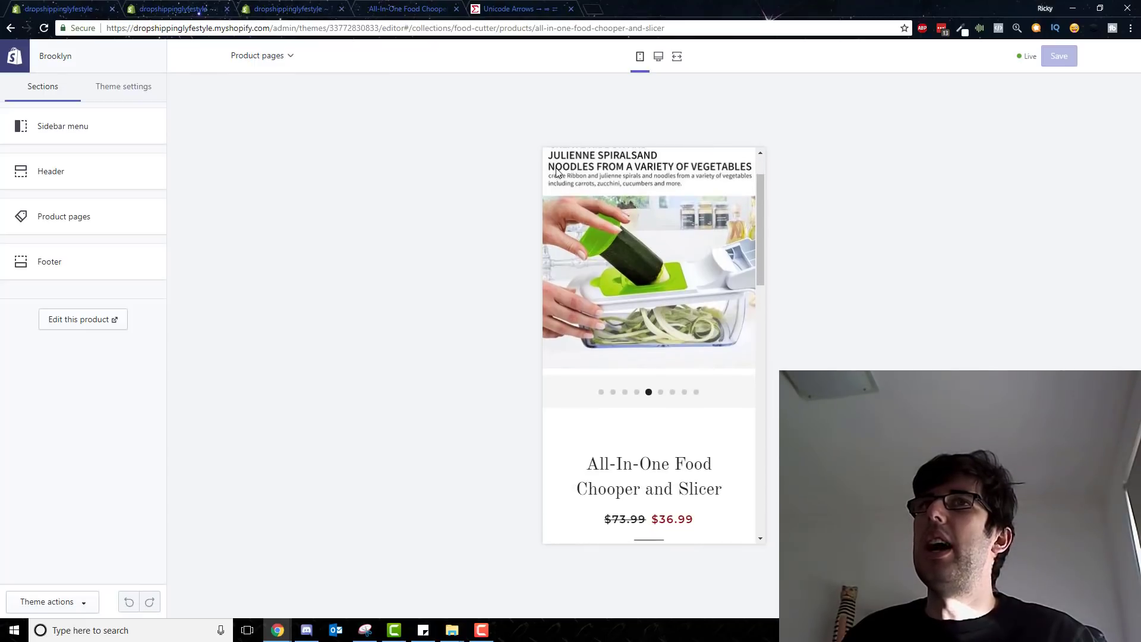
scroll(628, 332, "down", 1)
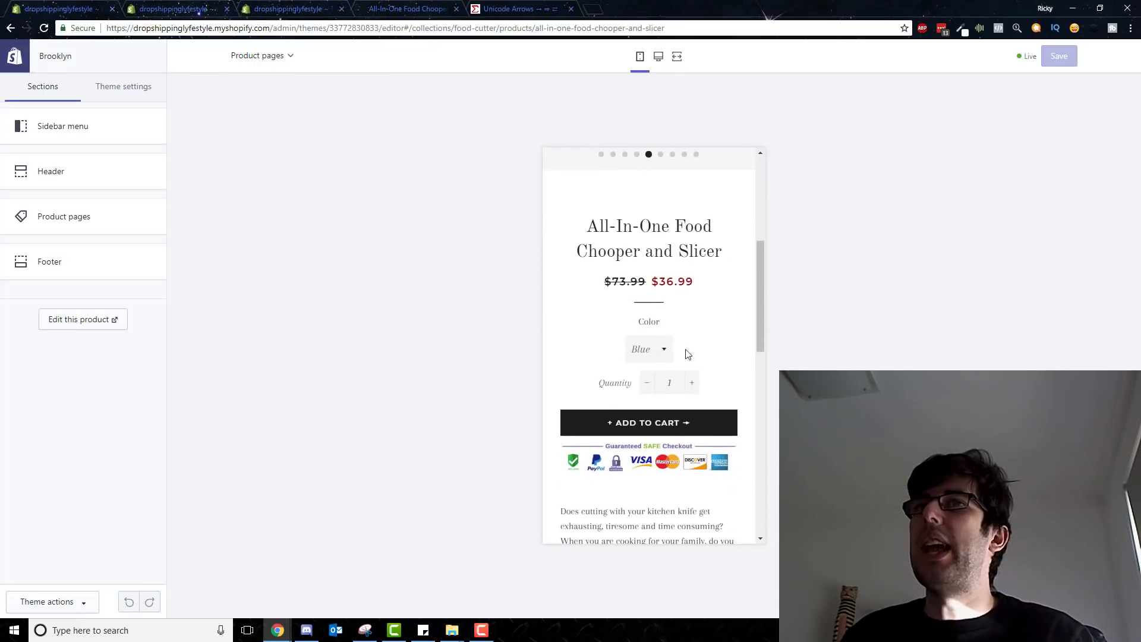
left_click(661, 353)
left_click(660, 354)
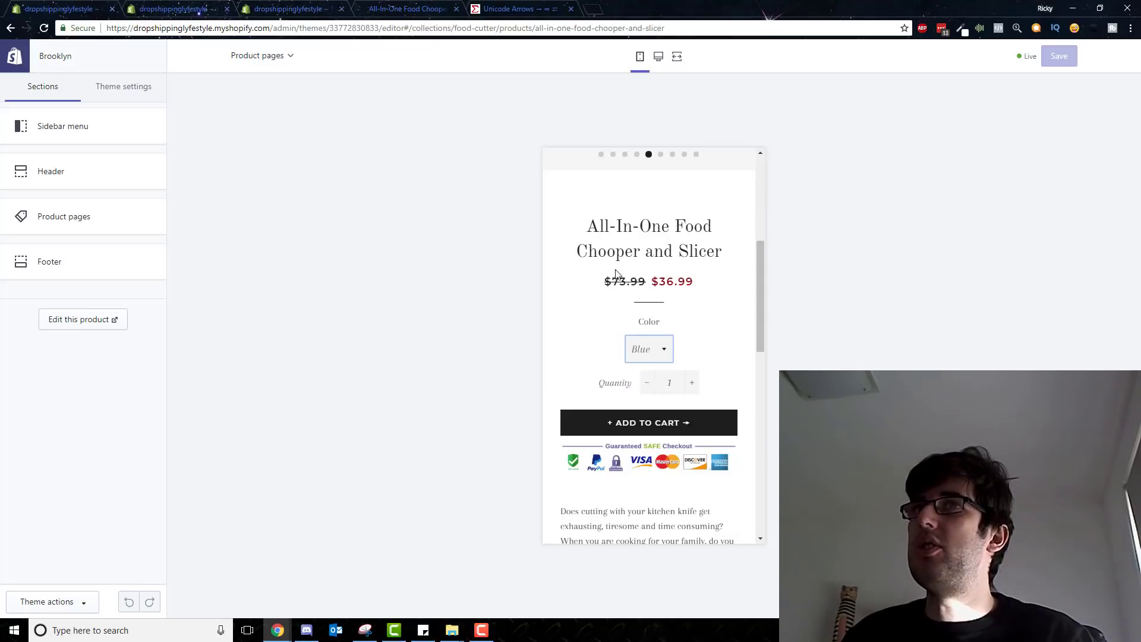
double_click(615, 280)
left_click(641, 279)
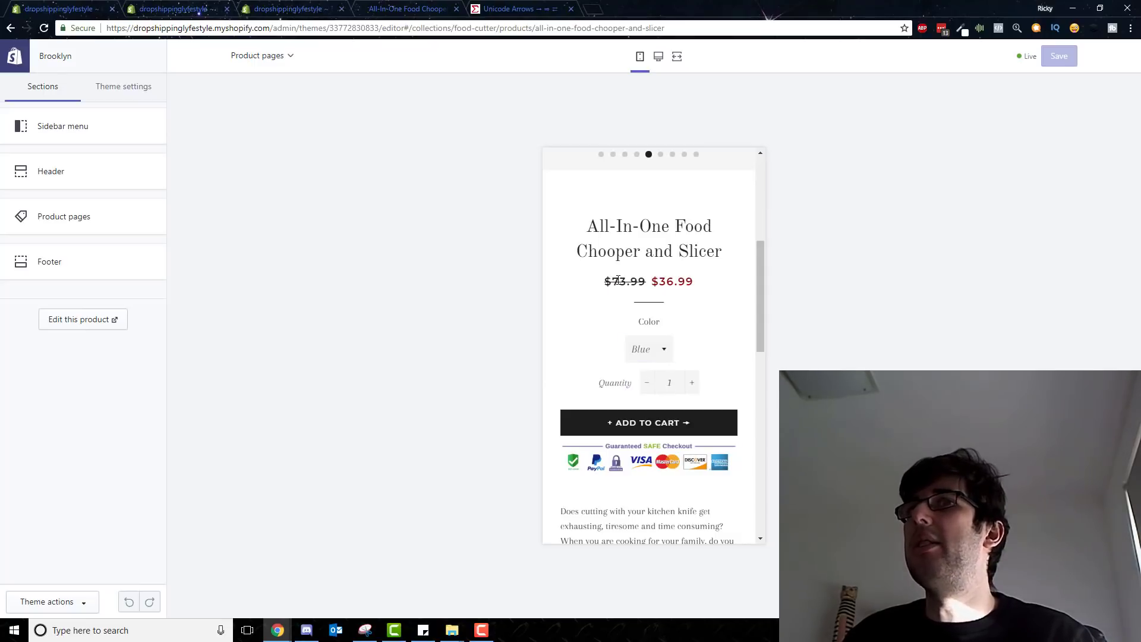
left_click_drag(618, 280, 649, 289)
left_click(653, 280)
double_click(675, 281)
left_click(612, 277)
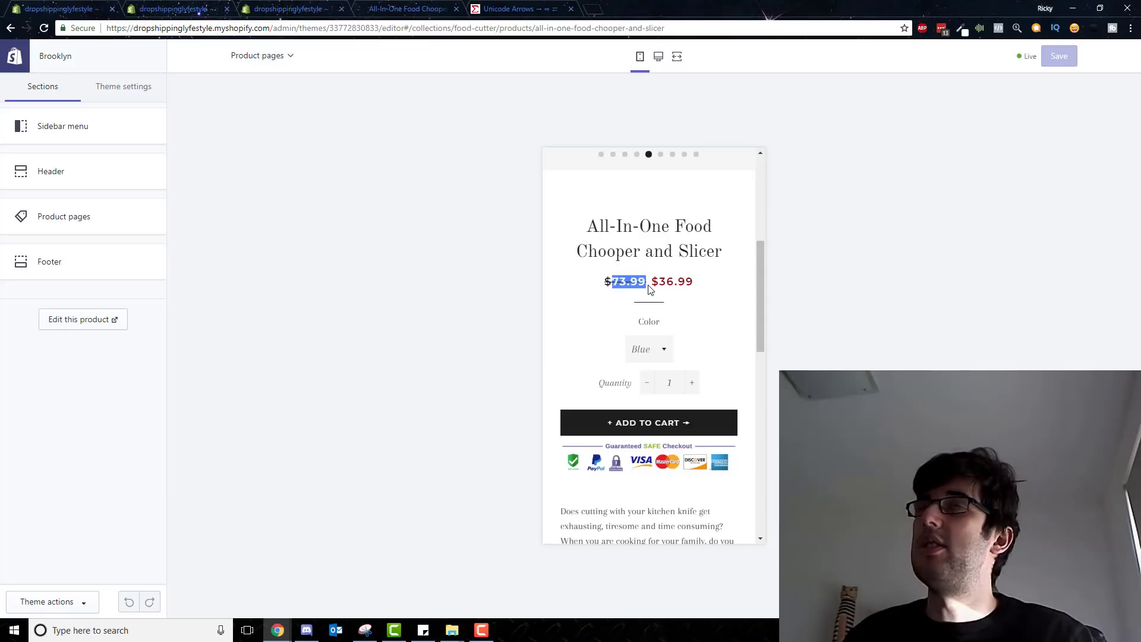
scroll(647, 282, "down", 2)
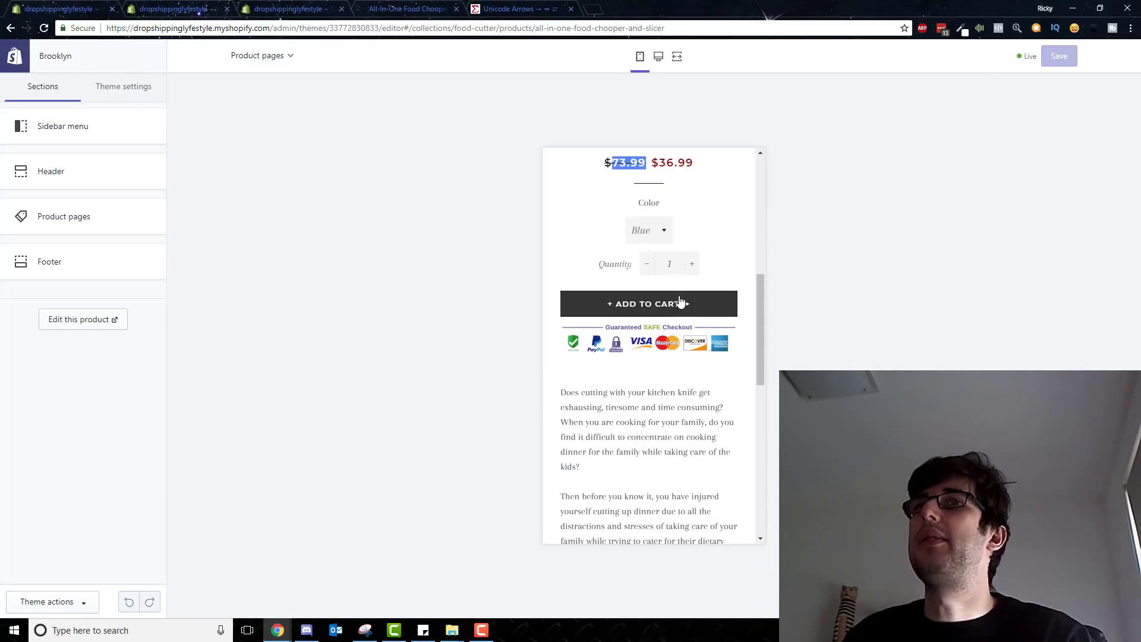
scroll(682, 303, "down", 2)
scroll(648, 252, "up", 1)
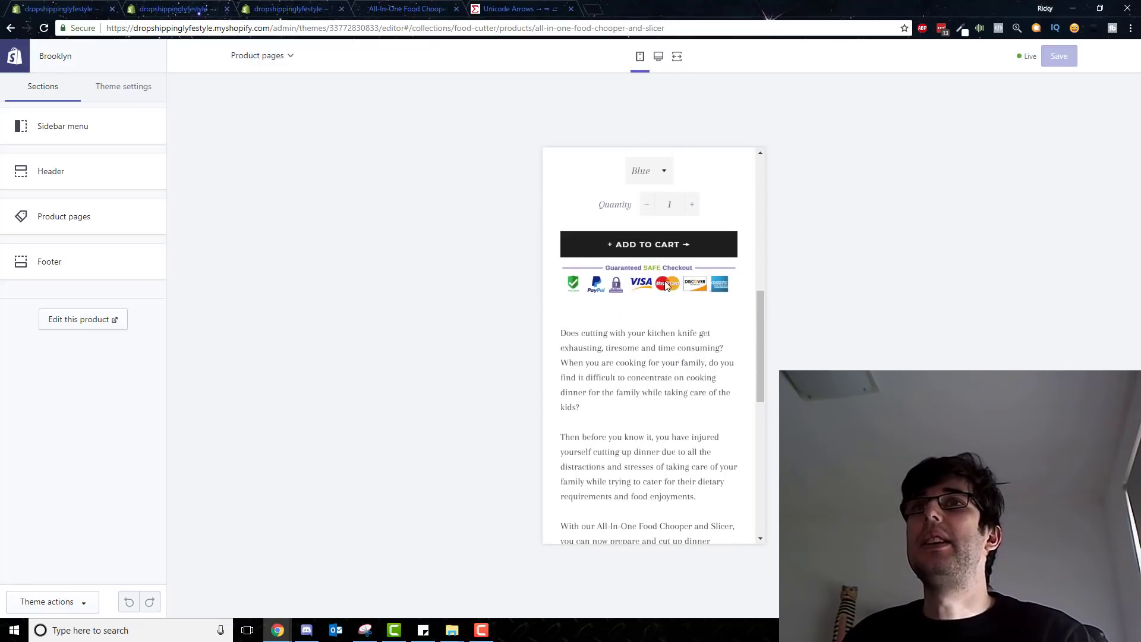
scroll(660, 279, "down", 4)
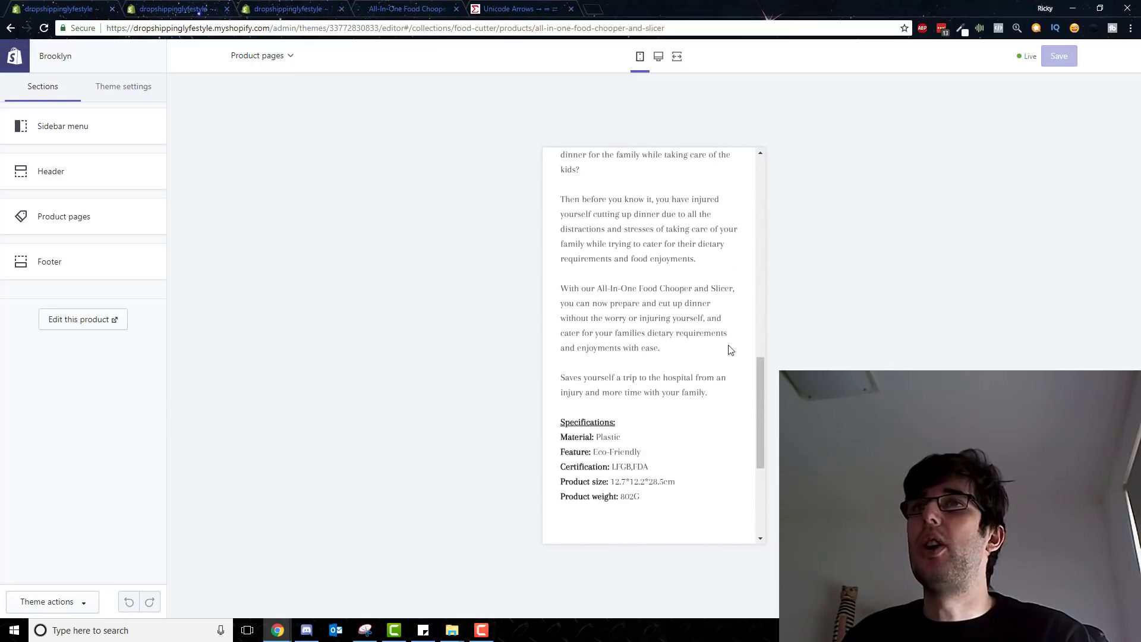
left_click_drag(761, 383, 753, 455)
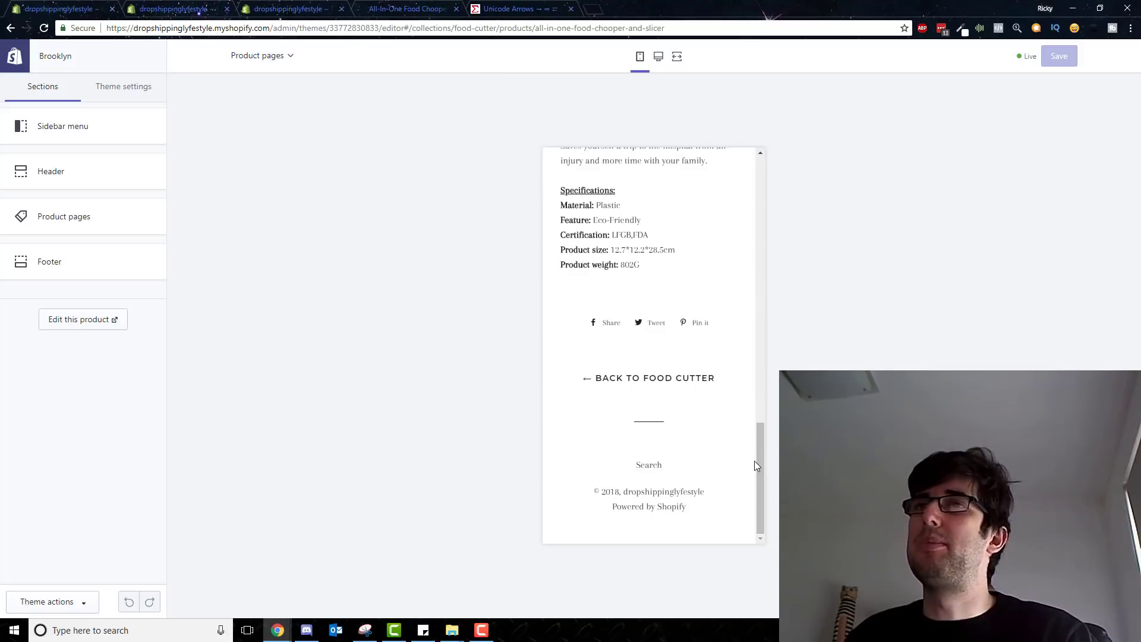
left_click_drag(763, 469, 763, 320)
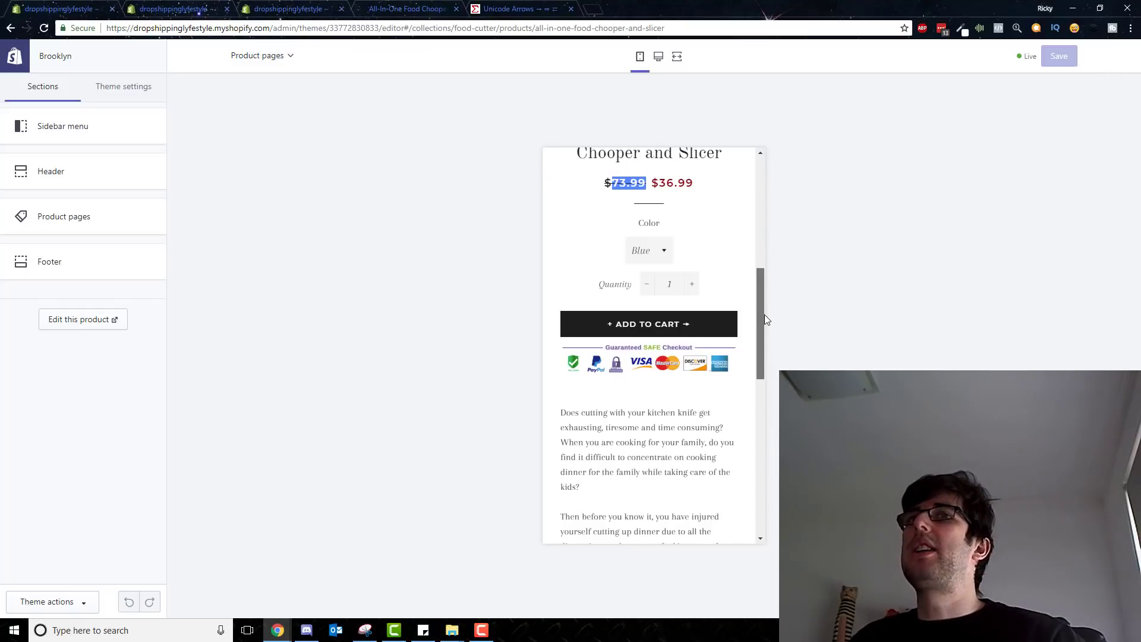
left_click_drag(762, 316, 780, 275)
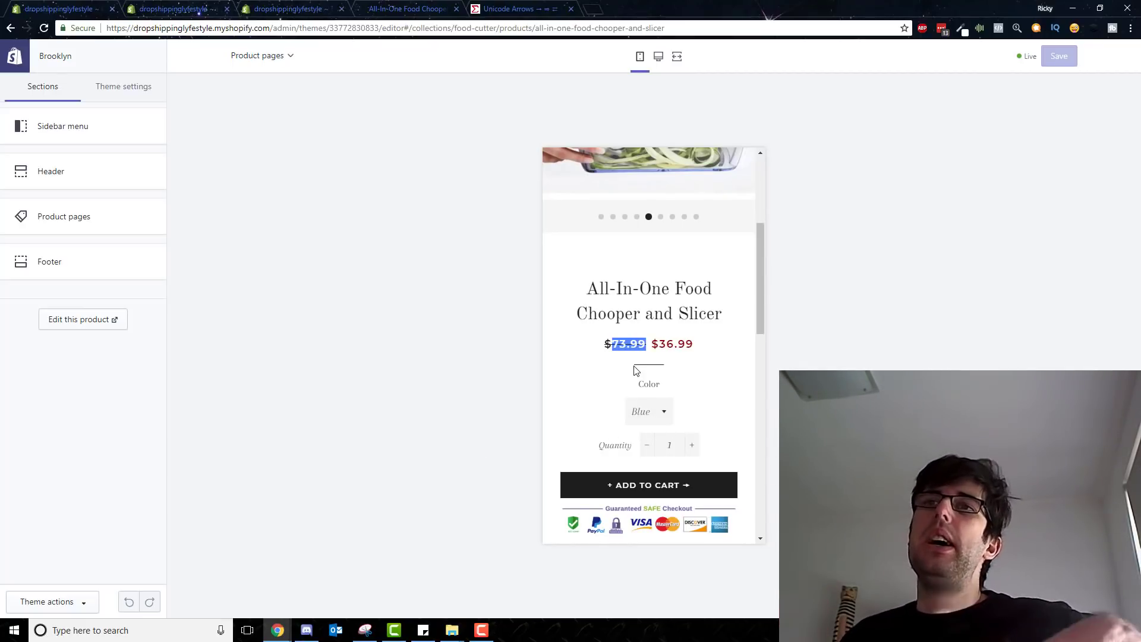
scroll(634, 370, "down", 2)
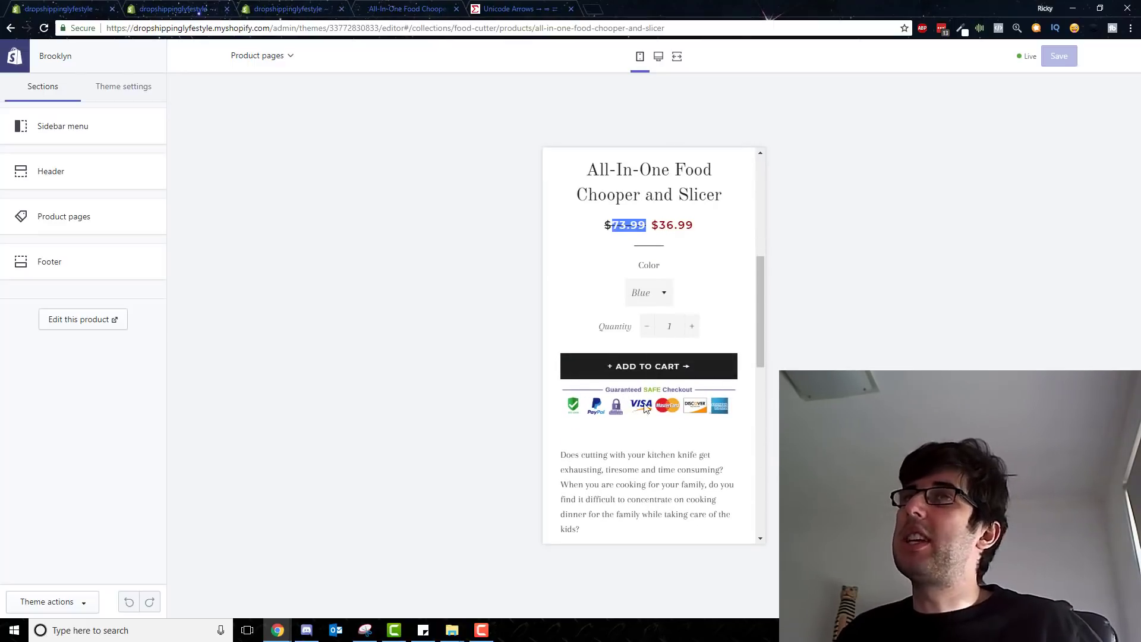
scroll(693, 390, "down", 2)
scroll(698, 312, "down", 2)
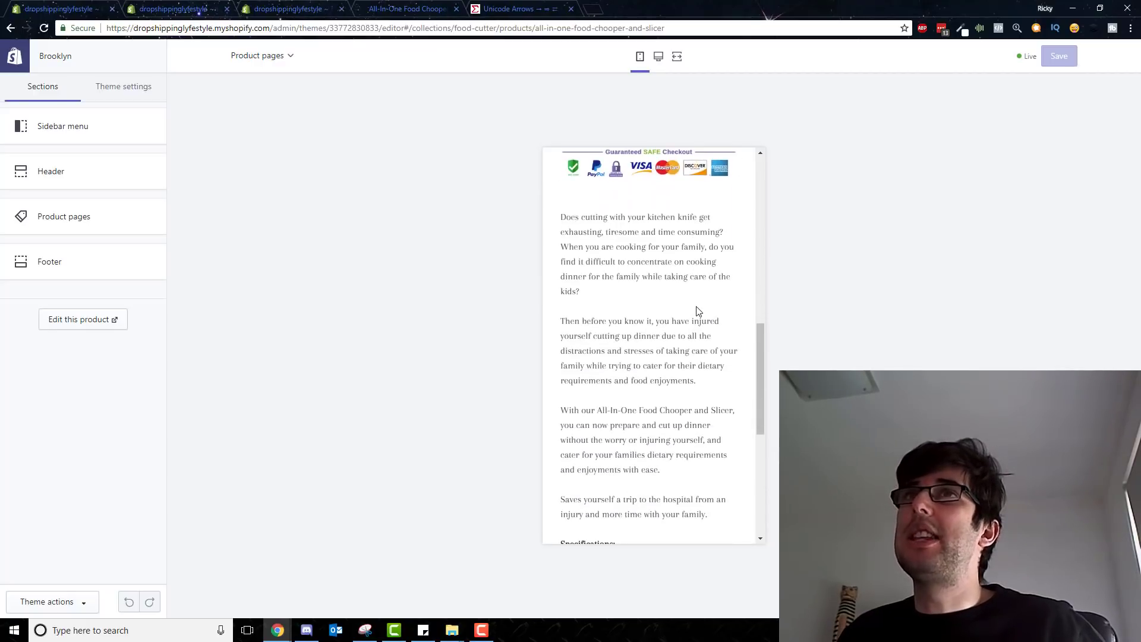
scroll(699, 312, "down", 5)
scroll(698, 311, "down", 1)
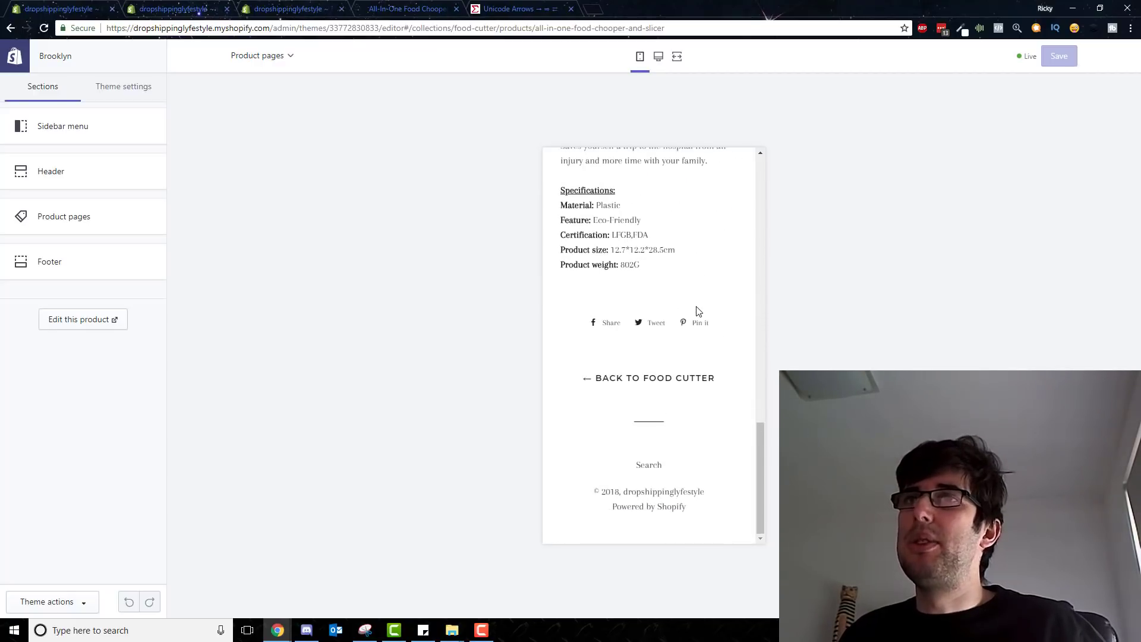
scroll(698, 312, "up", 15)
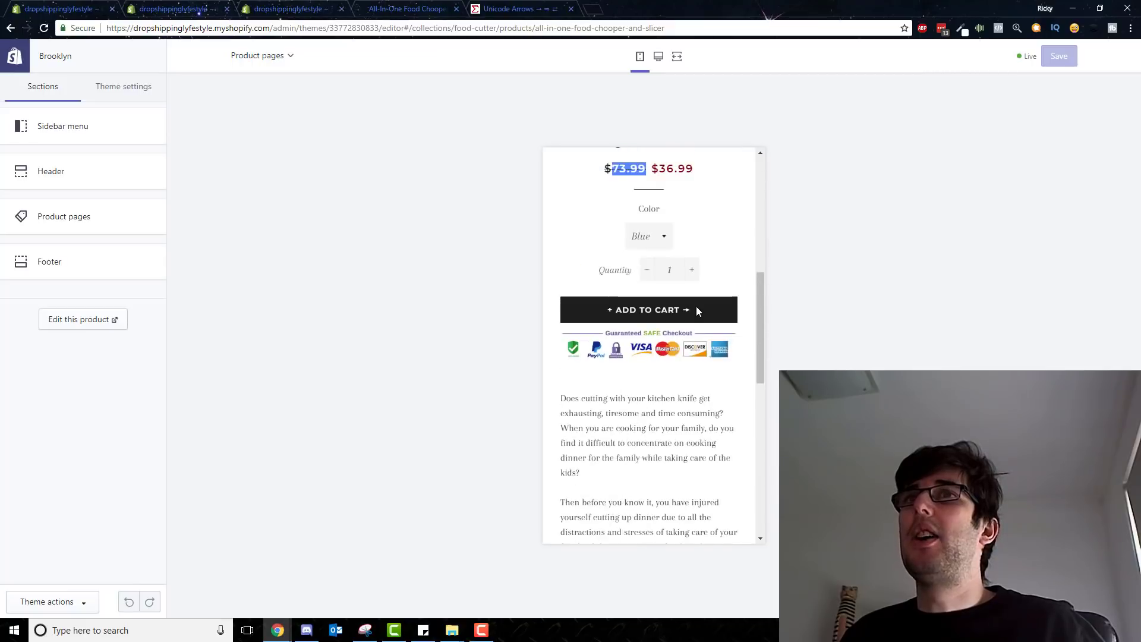
scroll(698, 311, "up", 4)
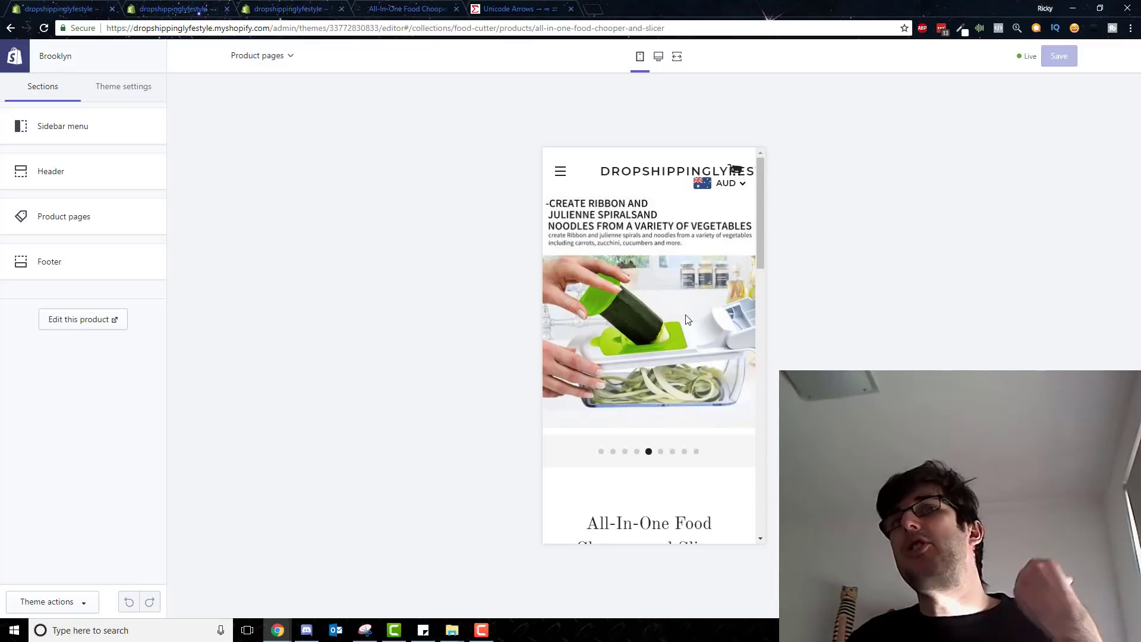
scroll(685, 320, "down", 4)
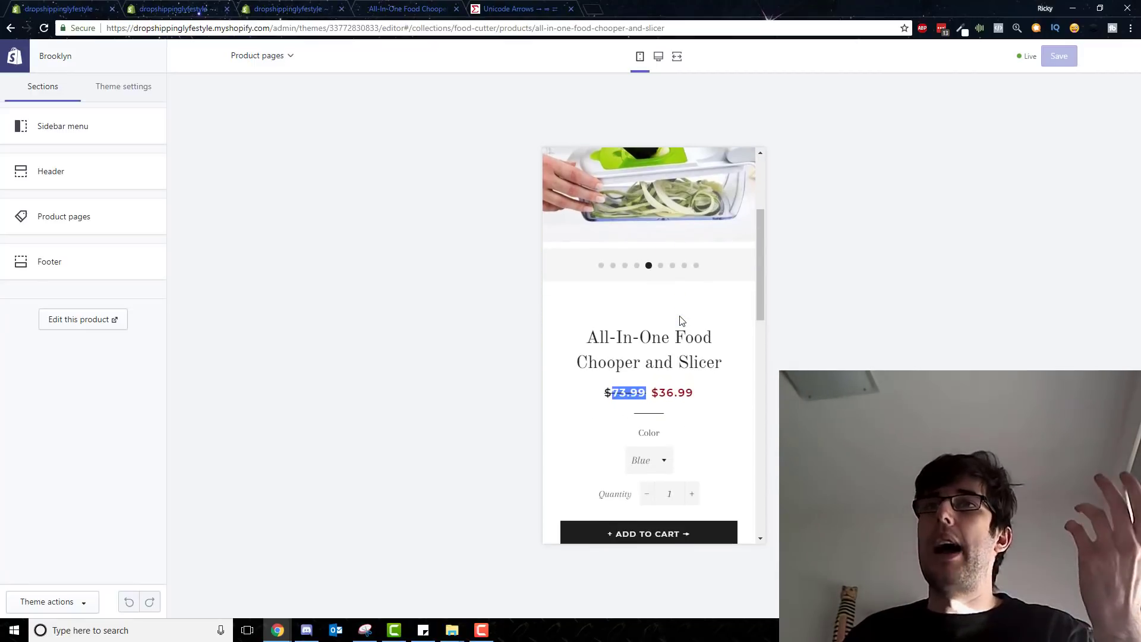
scroll(683, 327, "down", 3)
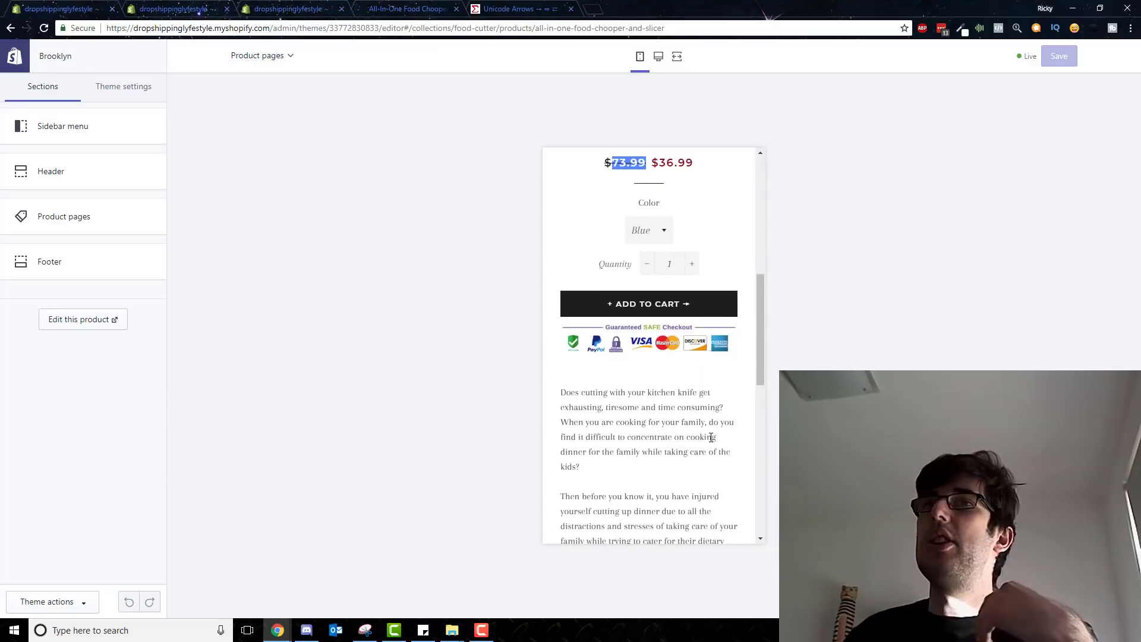
scroll(719, 386, "up", 1)
scroll(722, 368, "down", 5)
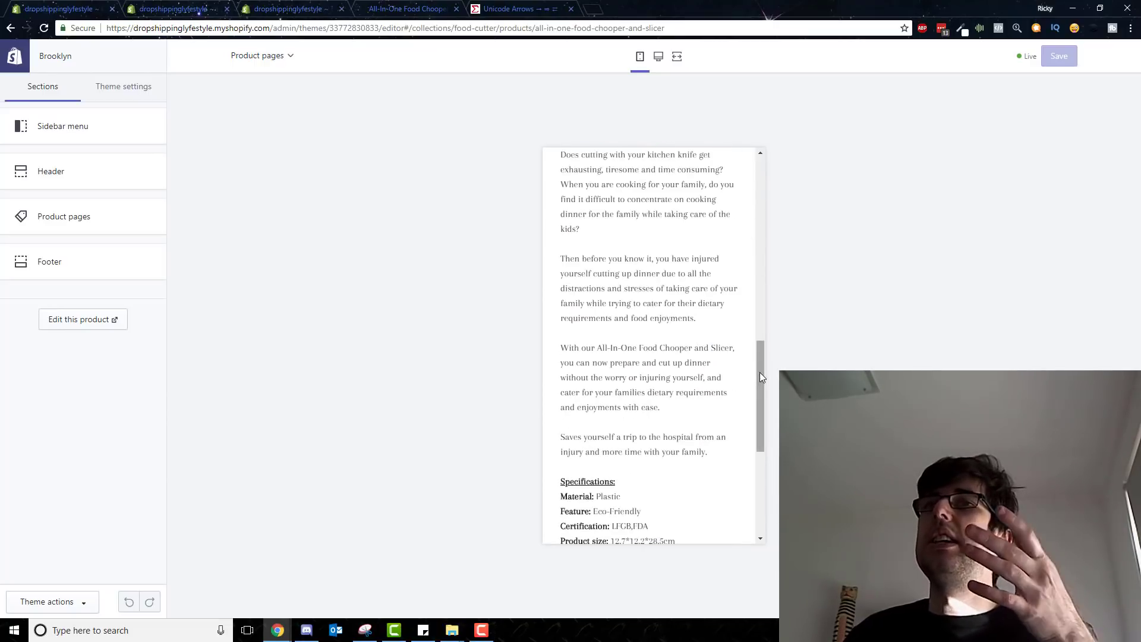
left_click_drag(759, 372, 781, 213)
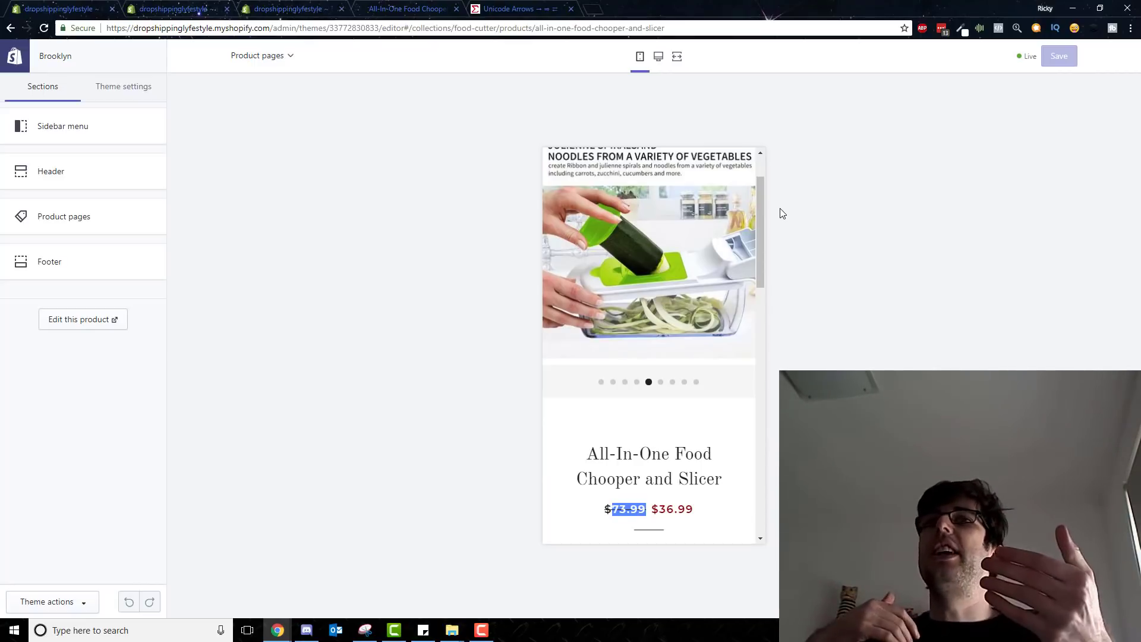
left_click_drag(757, 210, 774, 184)
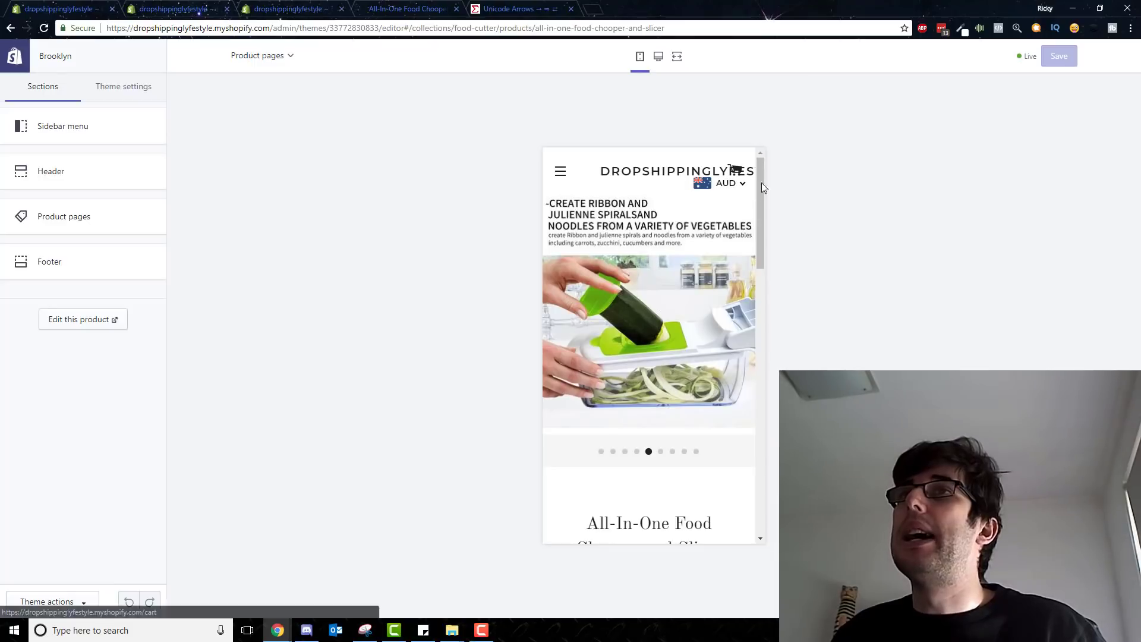
left_click_drag(762, 187, 757, 364)
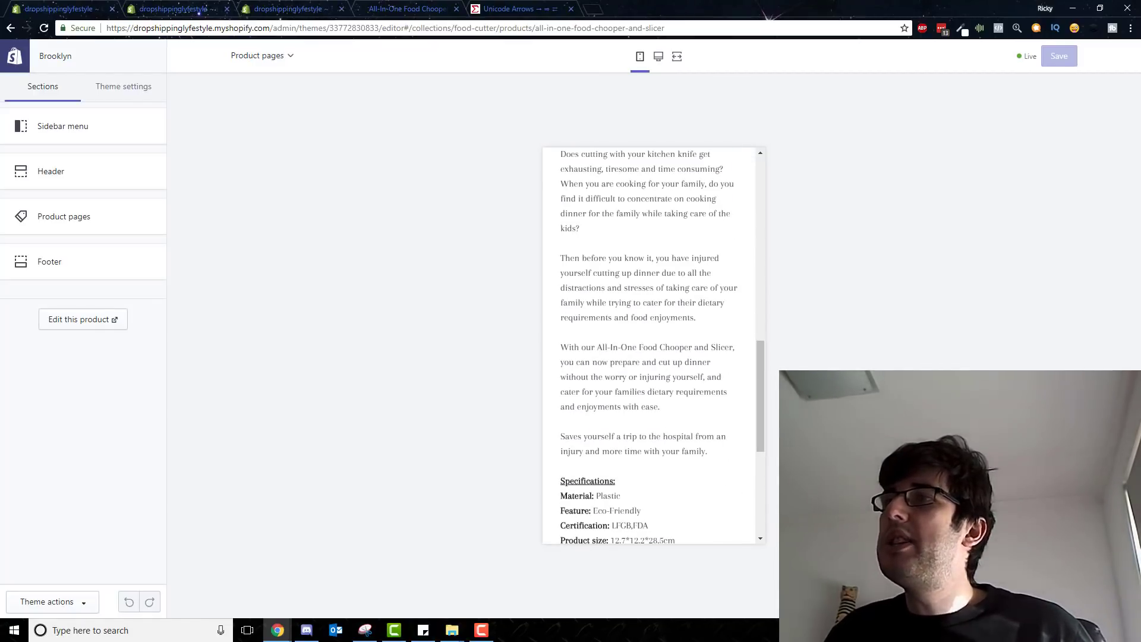
left_click_drag(759, 370, 740, 193)
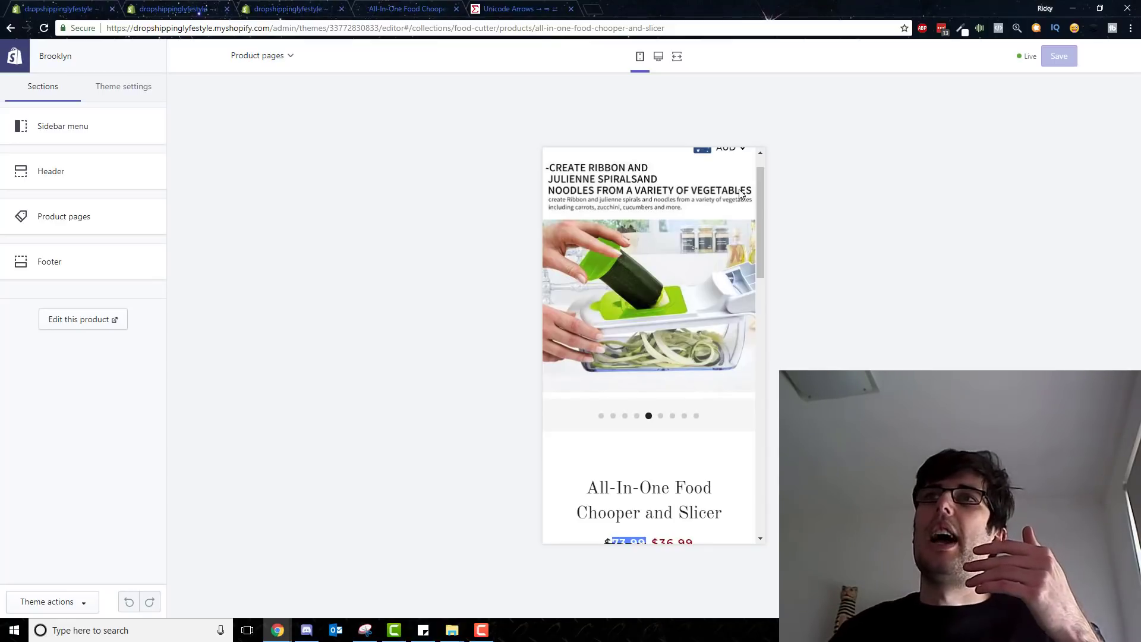
scroll(707, 255, "up", 1)
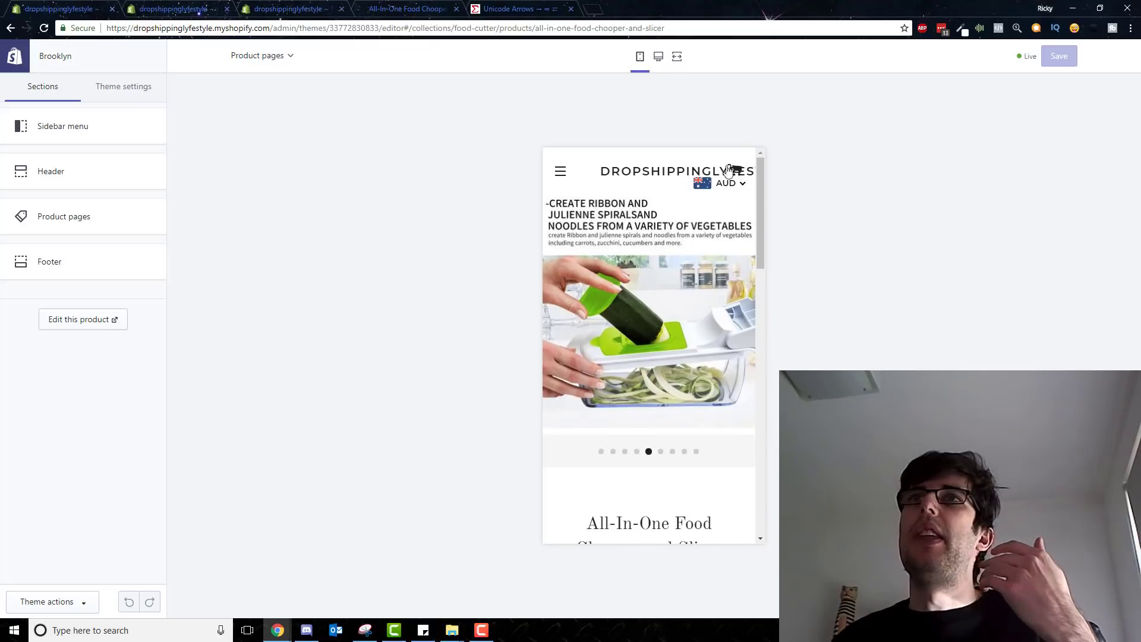
Step: Switch the preview back to desktop and open the live online store in a new tab
left_click(658, 56)
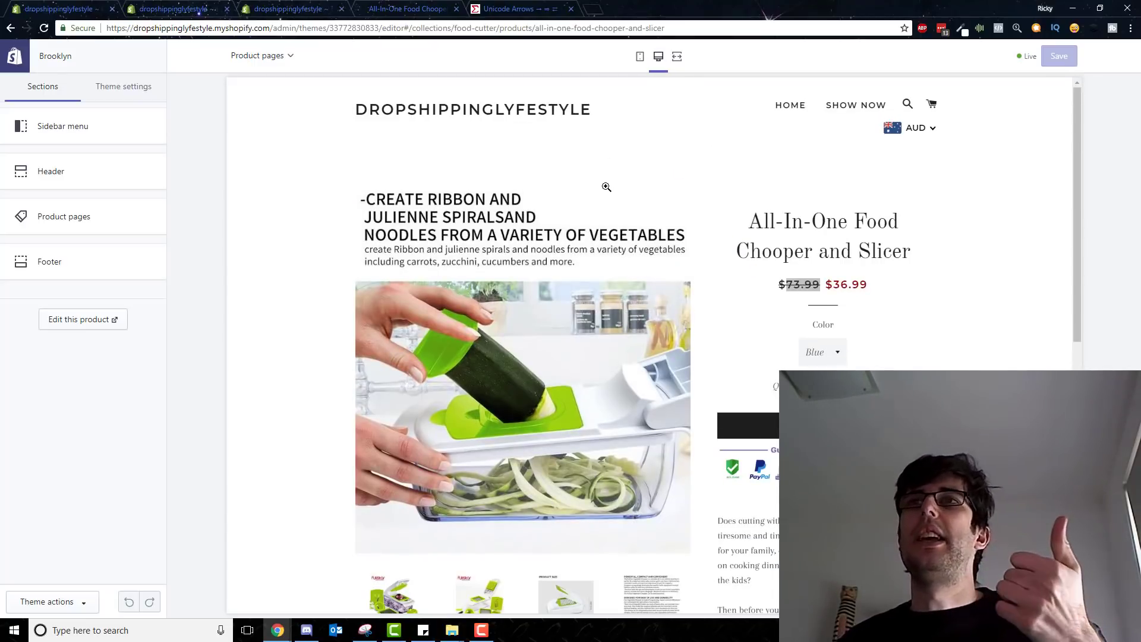
left_click(169, 7)
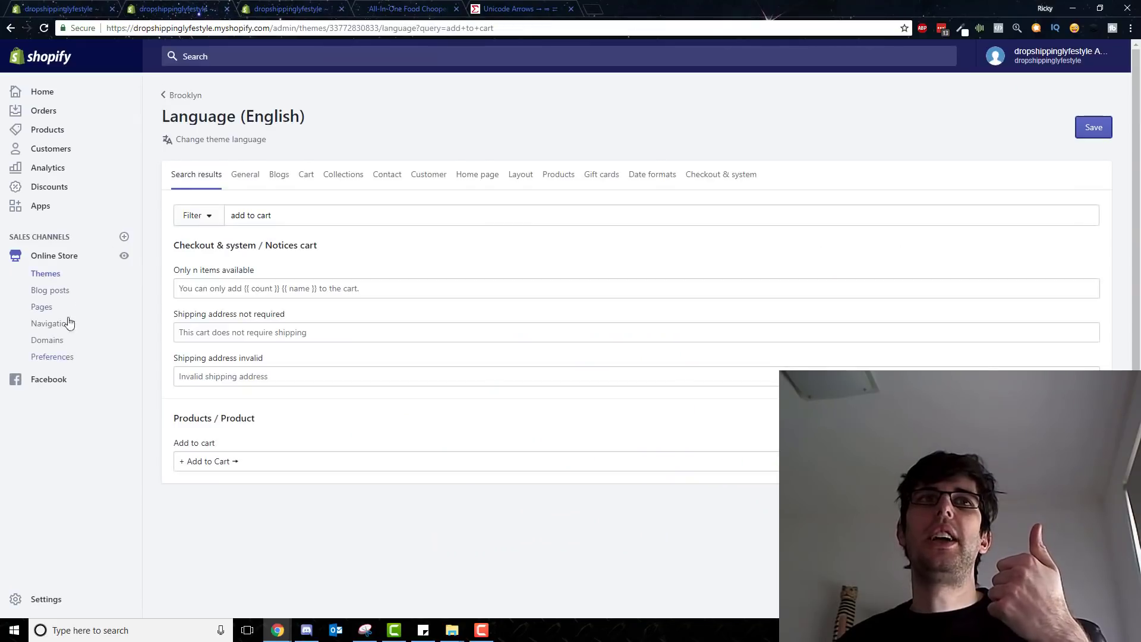
left_click(117, 262)
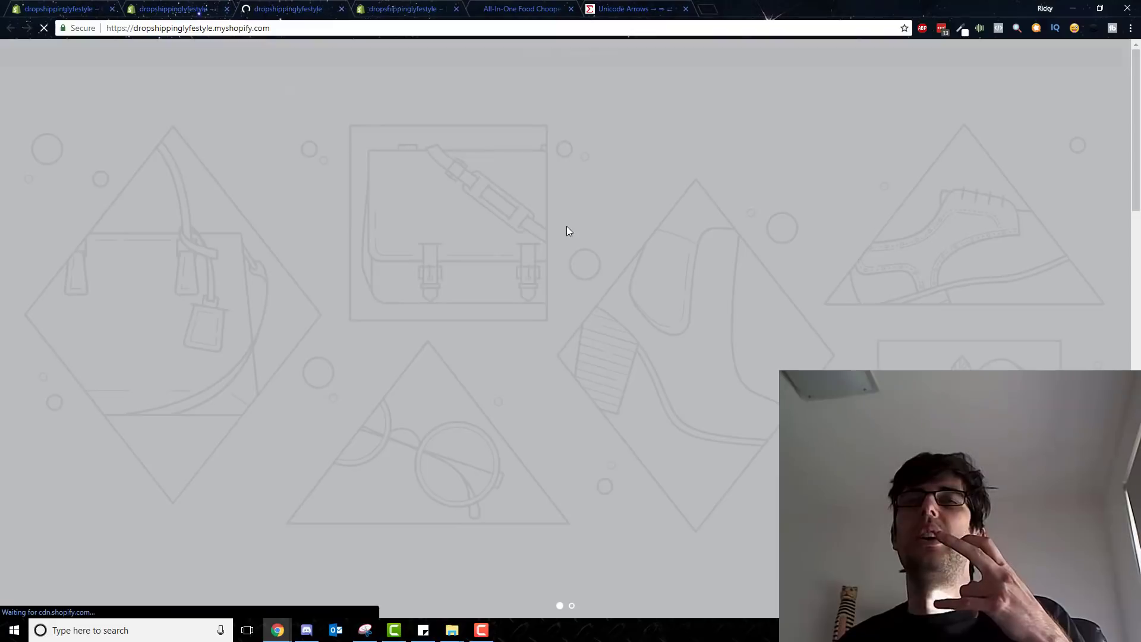
Step: Go through the food cutter collection to the All-In-One Food Chooper and Slicer page
scroll(561, 208, "down", 10)
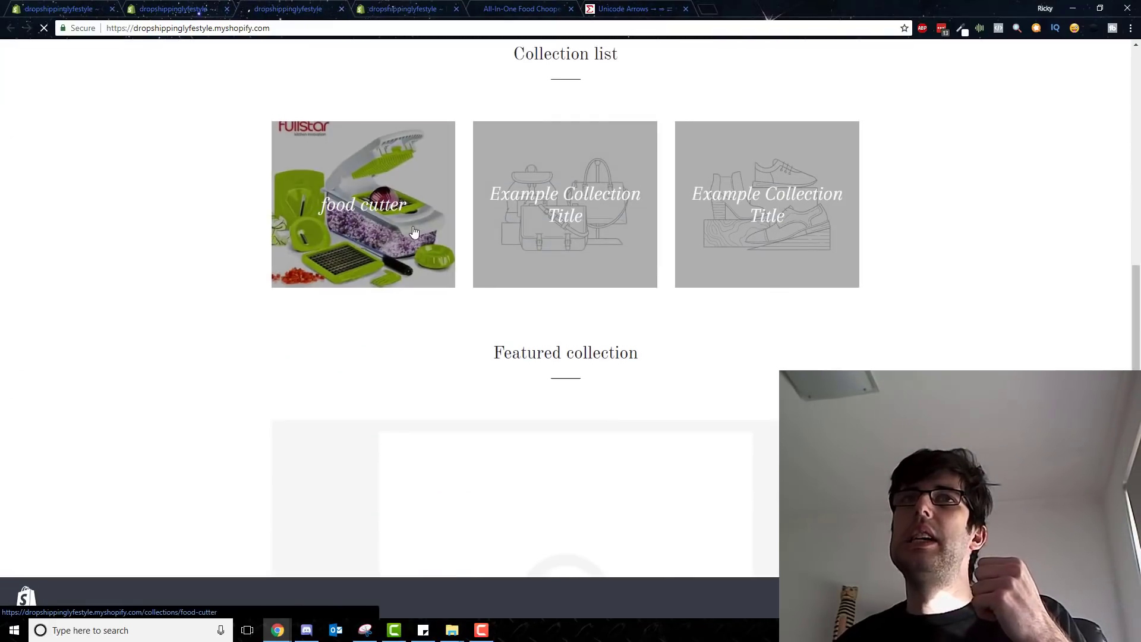
left_click(409, 224)
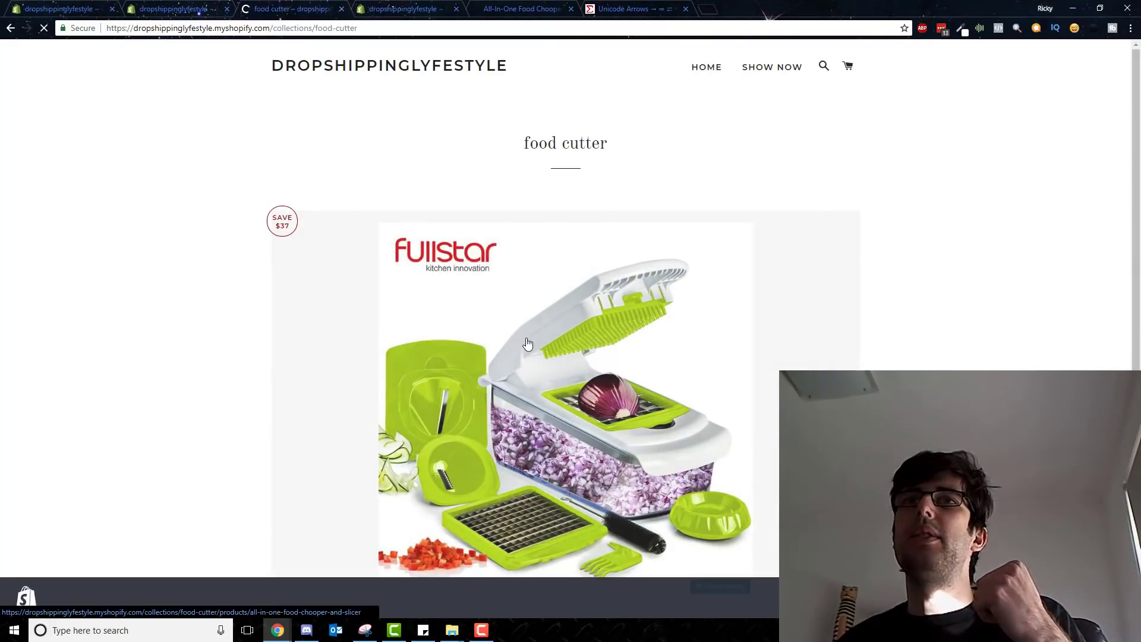
left_click(527, 341)
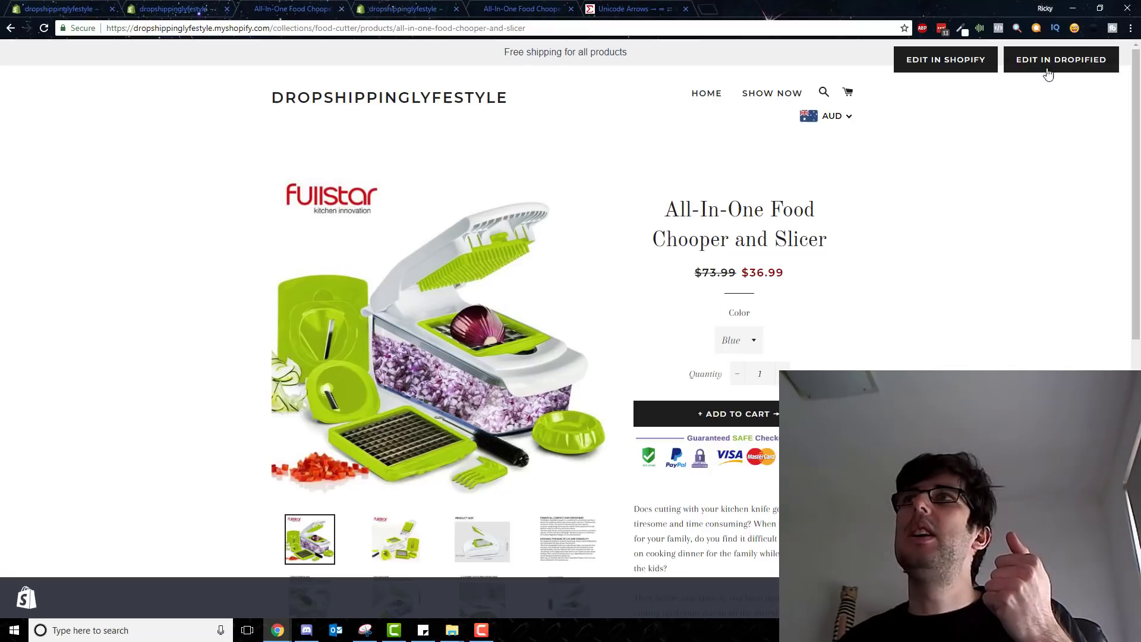
left_click_drag(513, 52, 574, 54)
scroll(630, 132, "down", 9)
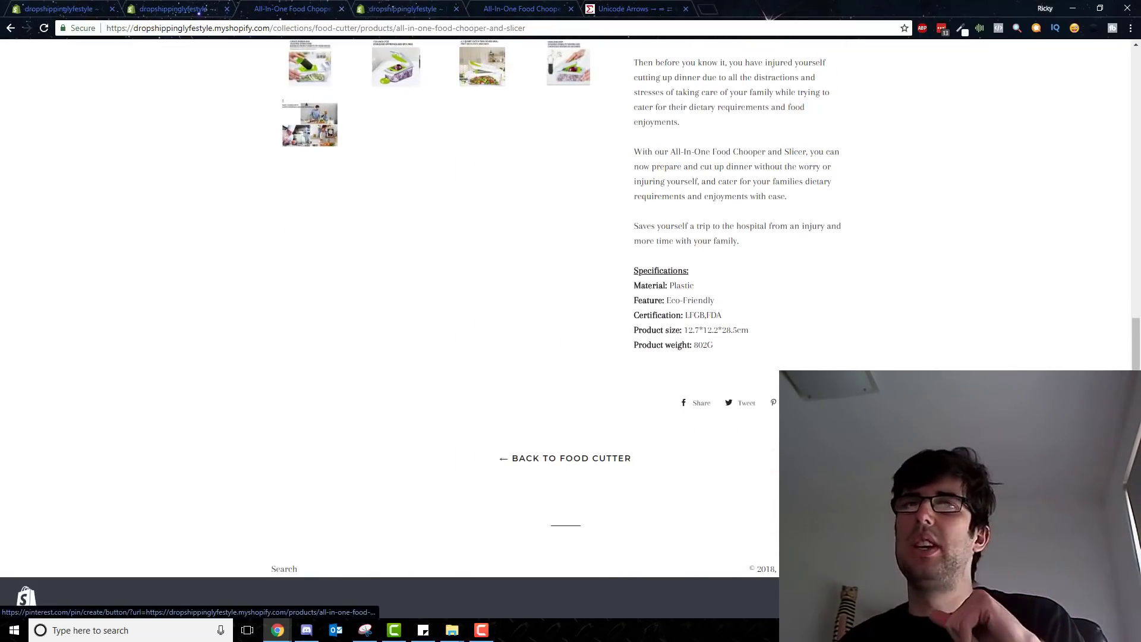
scroll(571, 297, "up", 9)
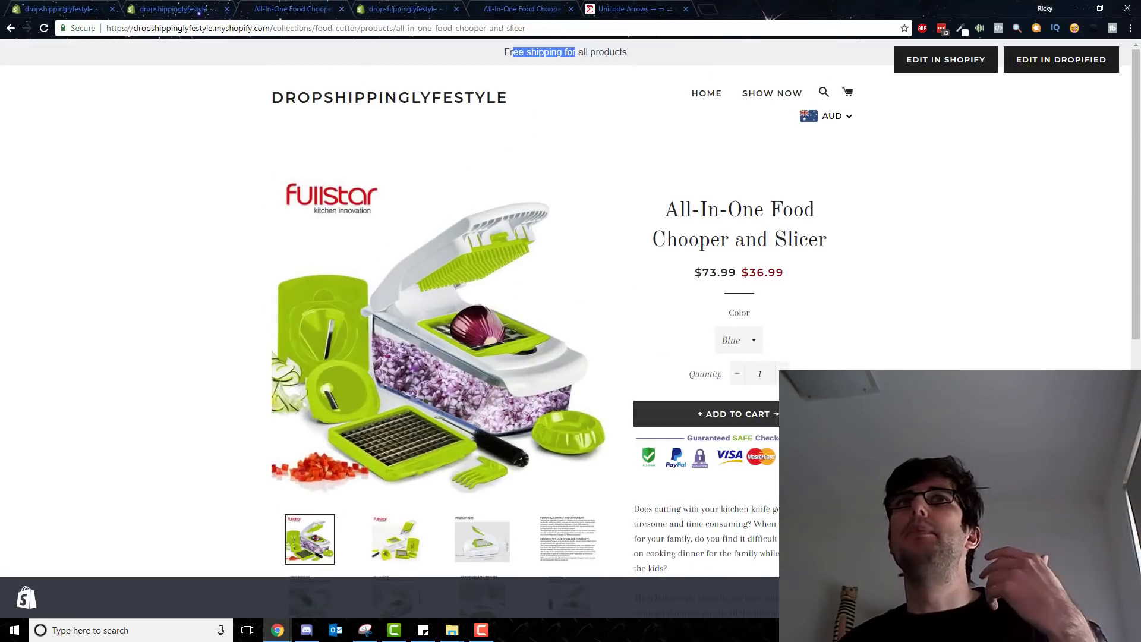